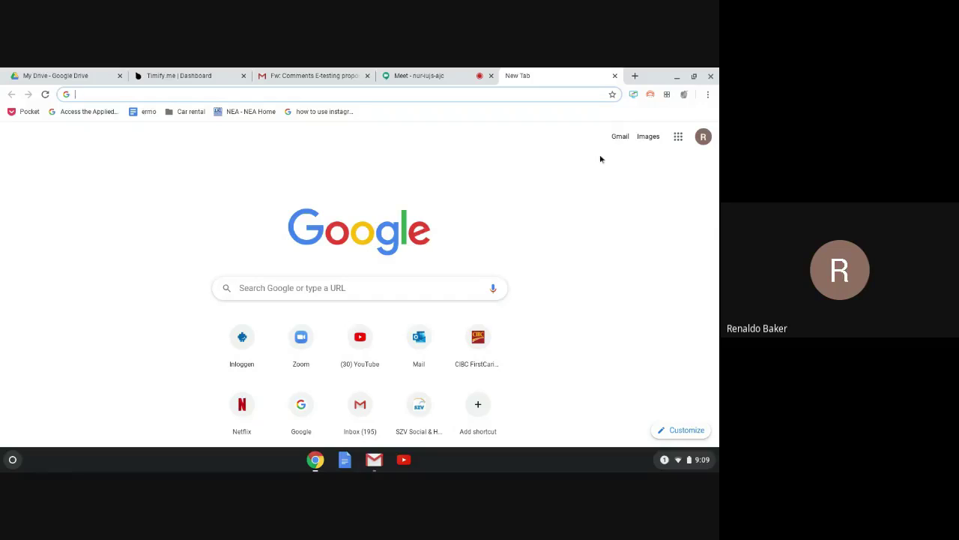
# Open Google Forms from the Google apps and start a new blank form.
pyautogui.click(677, 137)
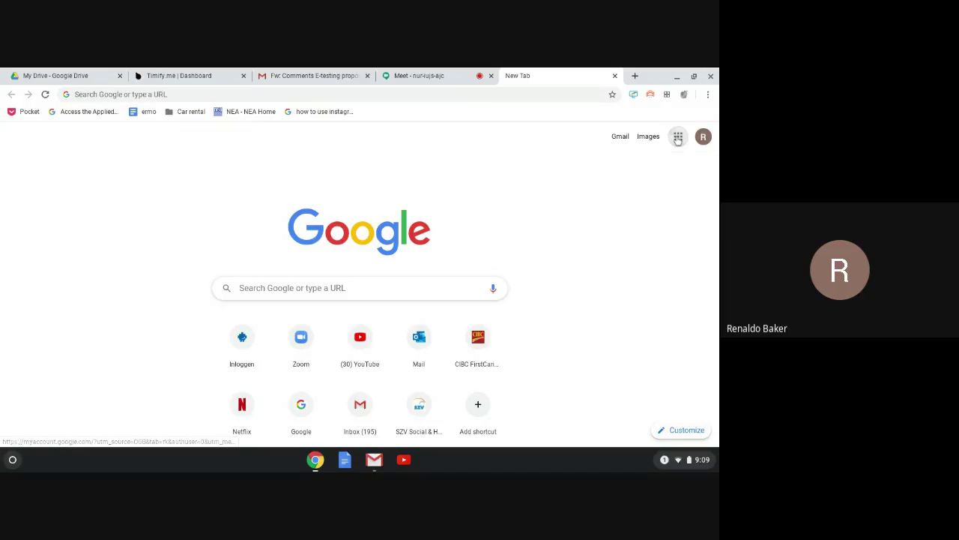
pyautogui.scroll(-2, 652, 202)
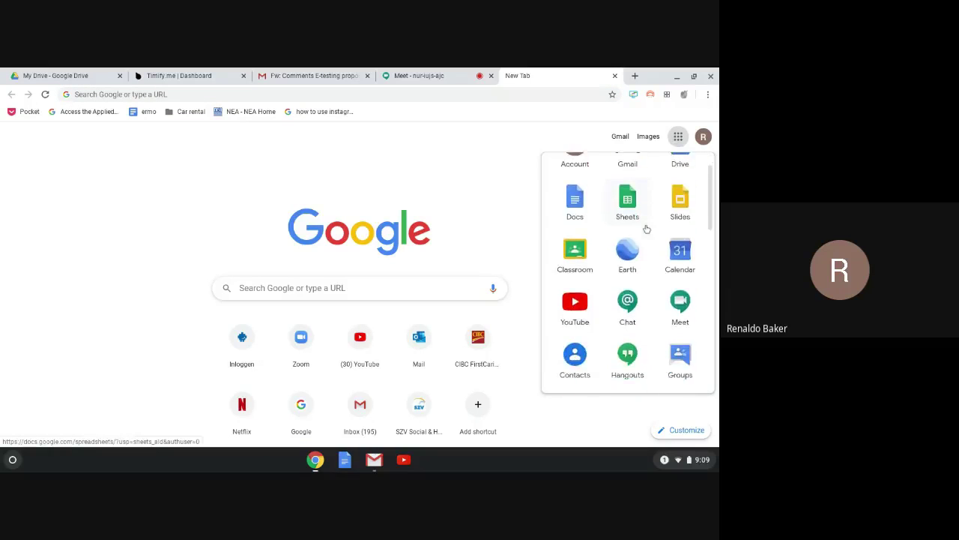
pyautogui.scroll(-5, 647, 229)
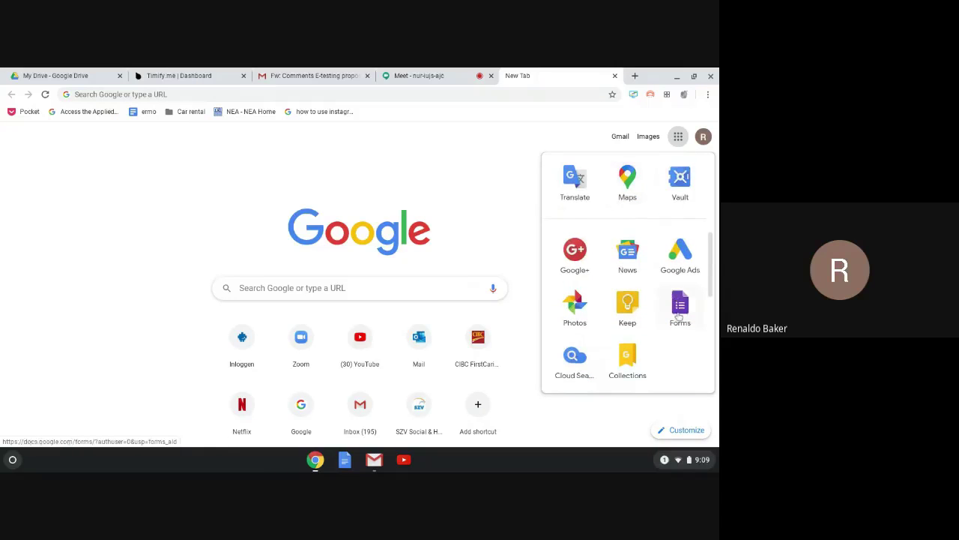
pyautogui.click(680, 308)
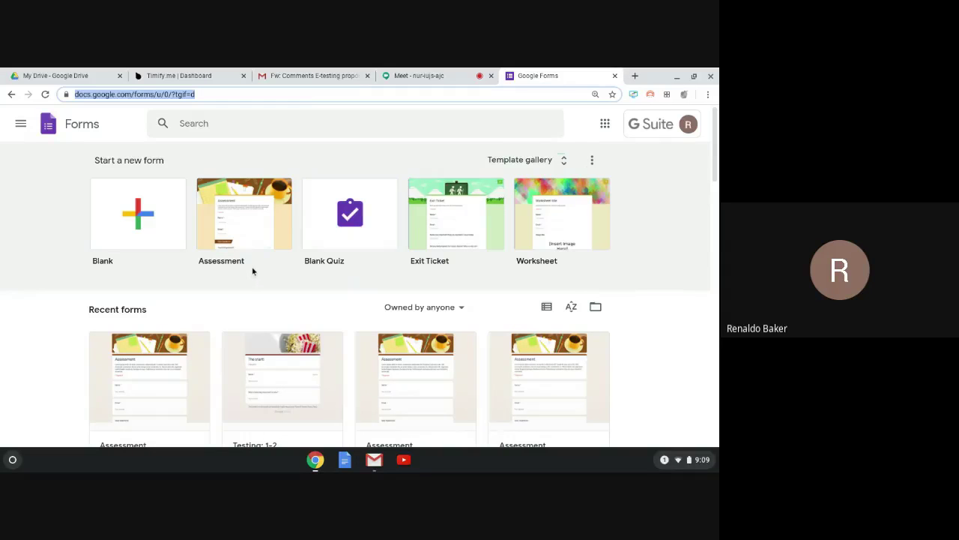
pyautogui.click(139, 226)
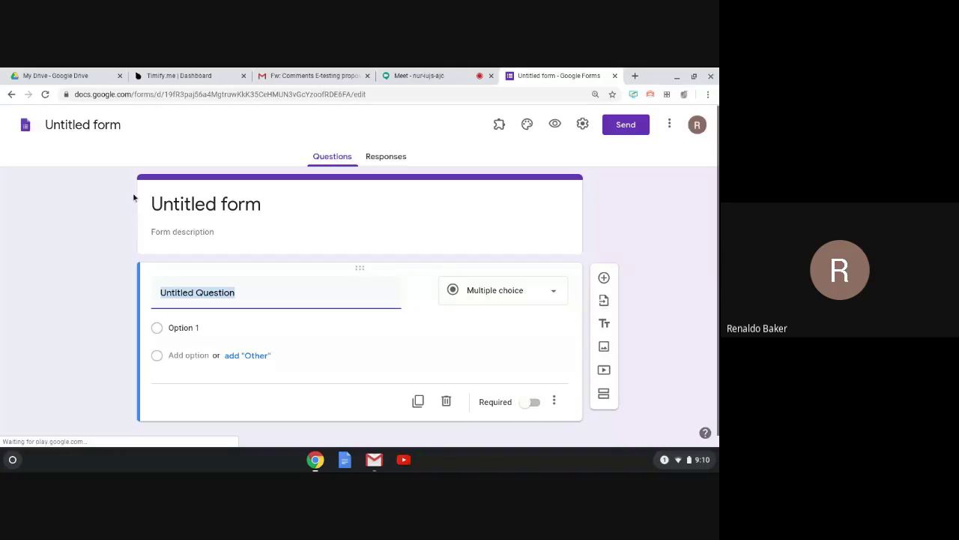
# Name the untitled form "Test on Social skills" and apply that name as its heading.
pyautogui.click(106, 128)
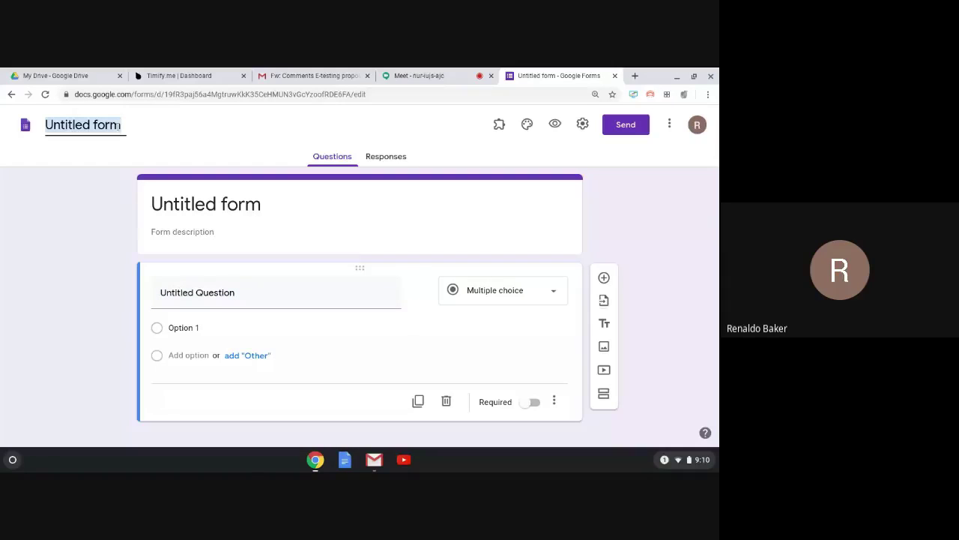
pyautogui.write('Test on ')
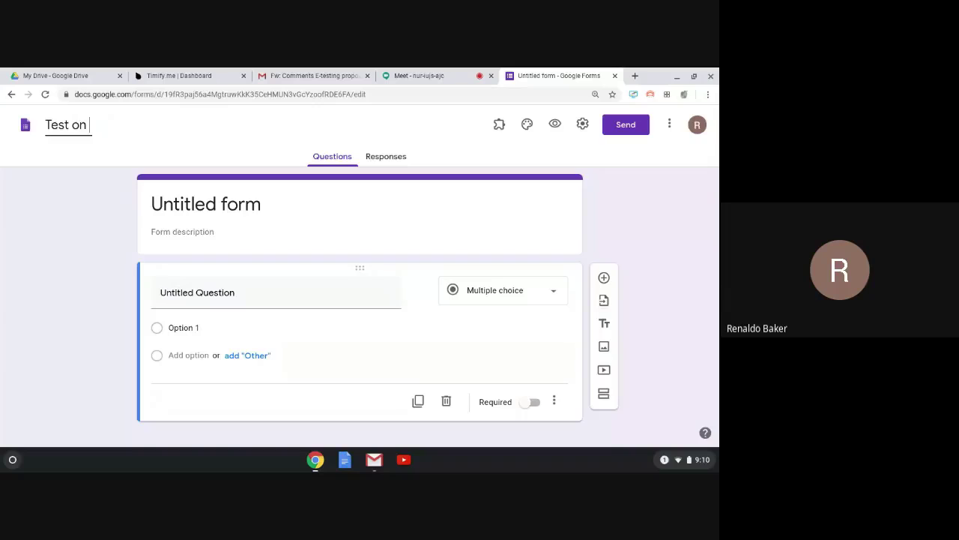
pyautogui.write('Social skills')
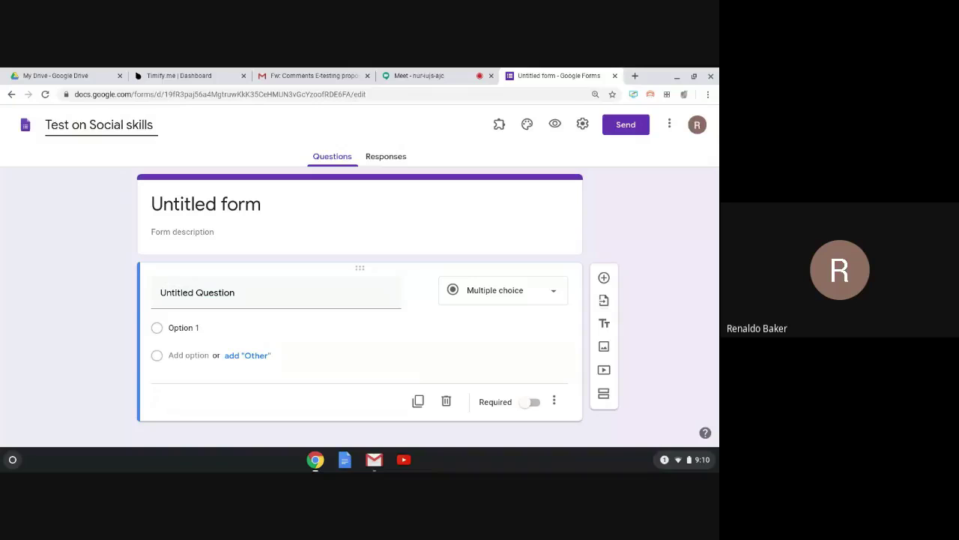
pyautogui.click(259, 247)
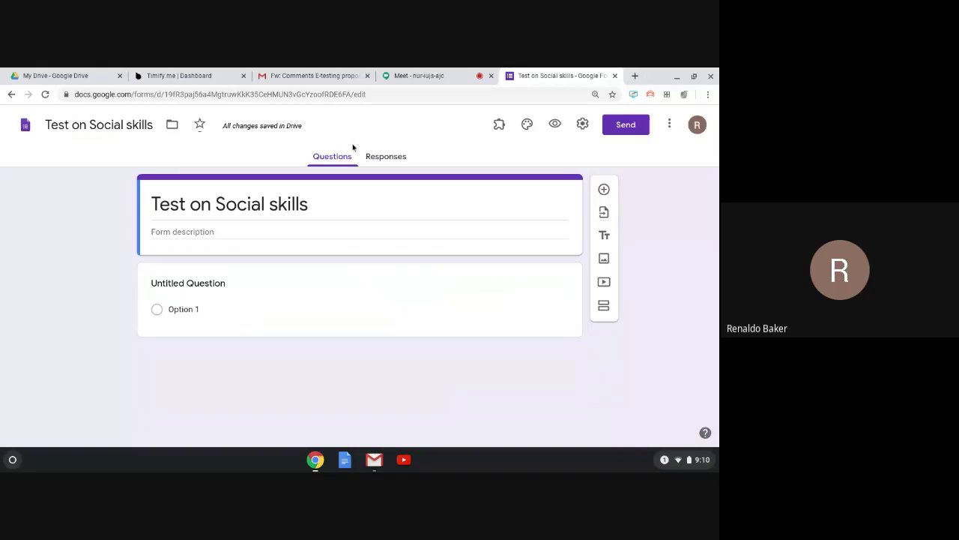
# Set the form's theme color to green and use the soccer goal picture from the Work and School themes as header.
pyautogui.click(528, 124)
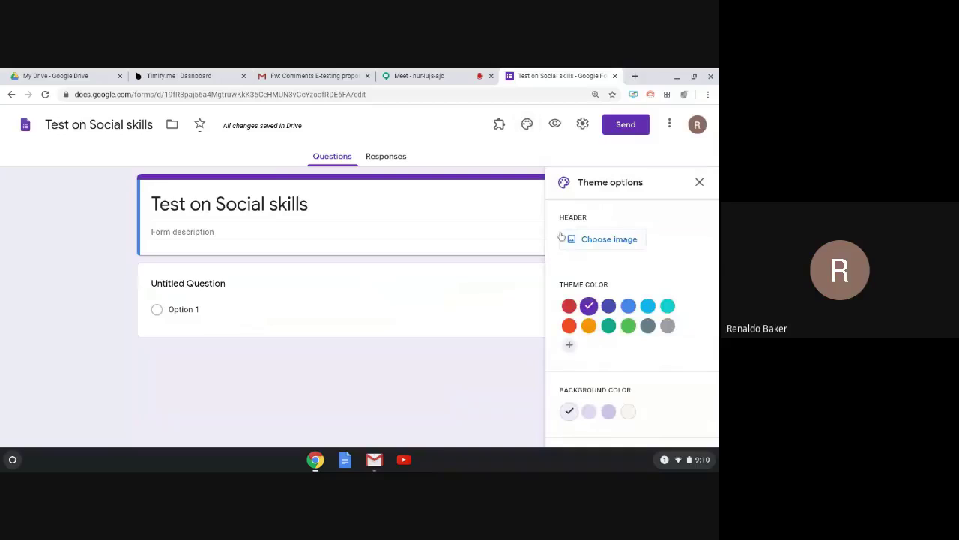
pyautogui.click(628, 325)
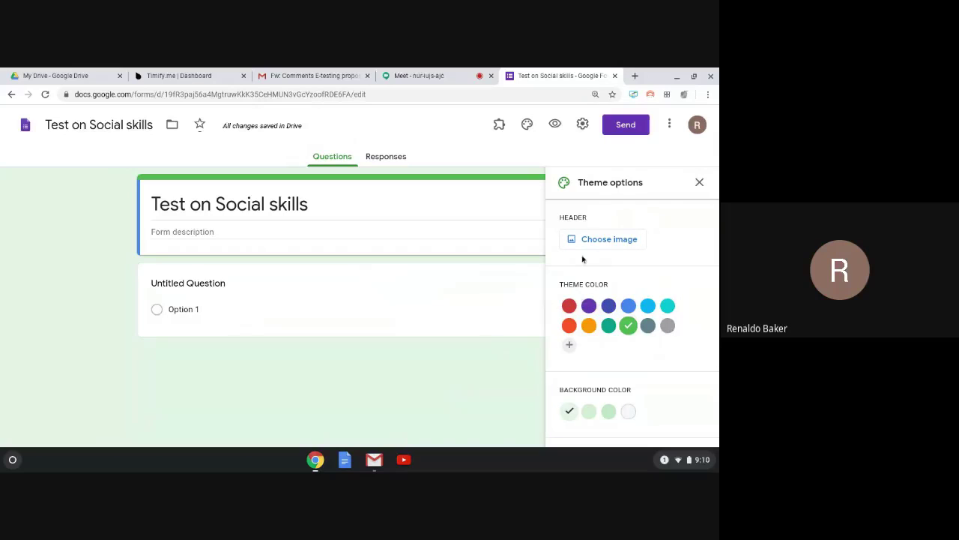
pyautogui.click(596, 240)
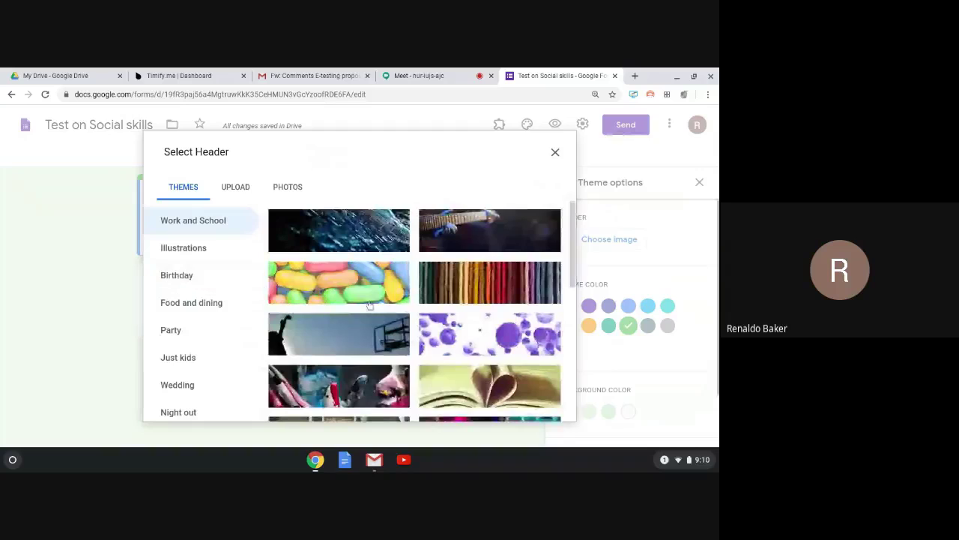
pyautogui.scroll(-1, 369, 305)
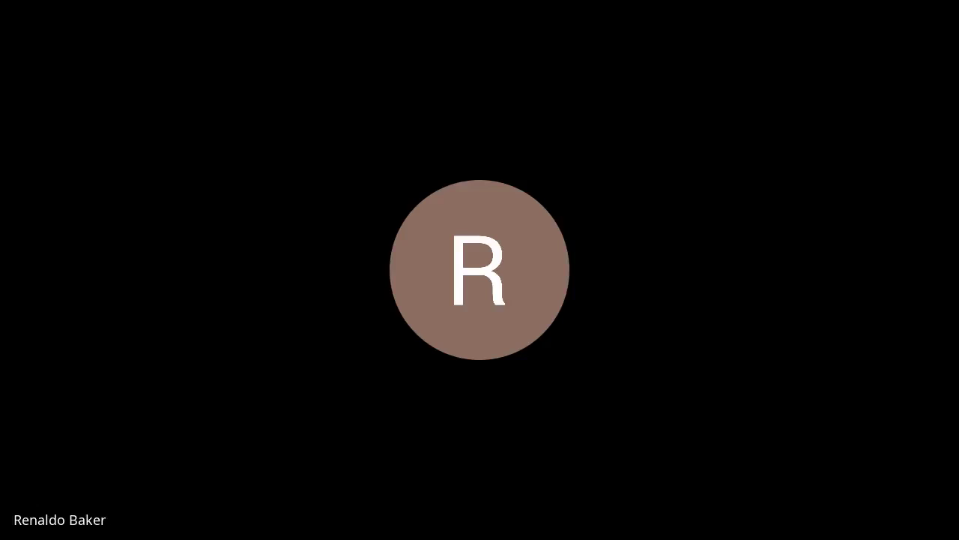
pyautogui.scroll(-2, 481, 347)
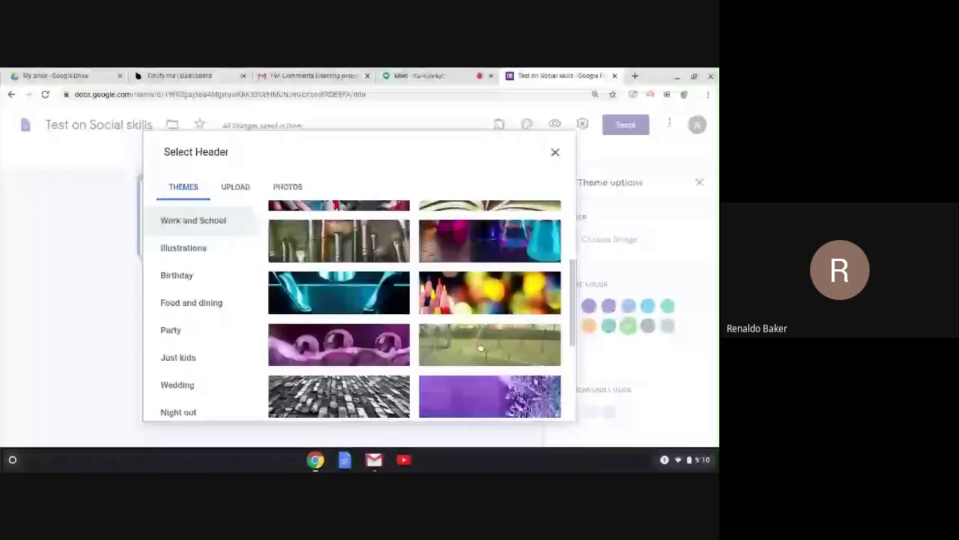
pyautogui.click(480, 347)
pyautogui.click(481, 347)
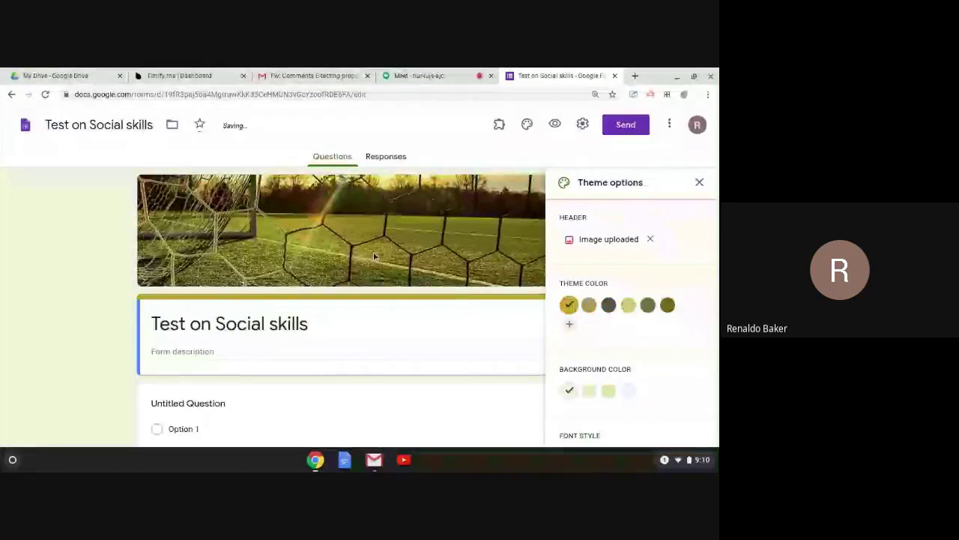
pyautogui.click(699, 182)
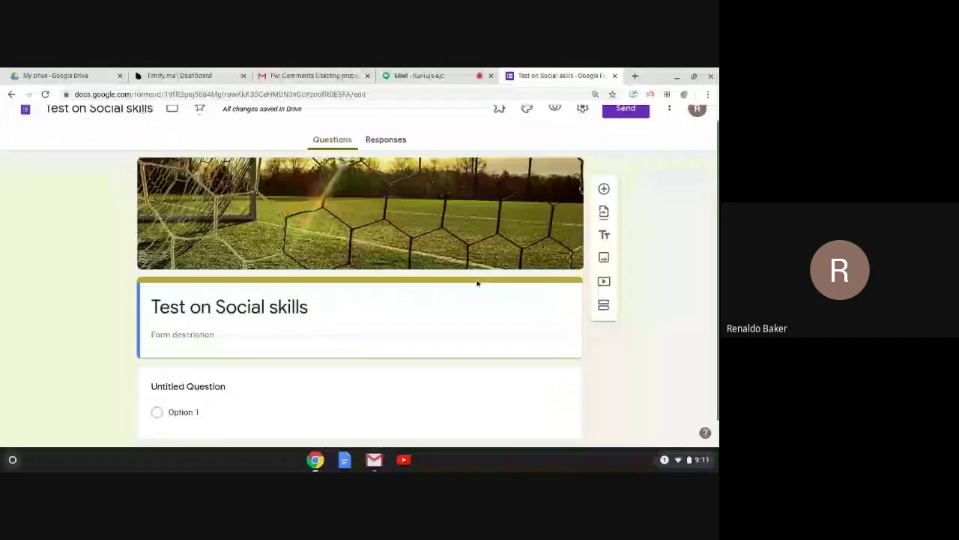
# Open the form description below the title for editing.
pyautogui.scroll(-1, 478, 283)
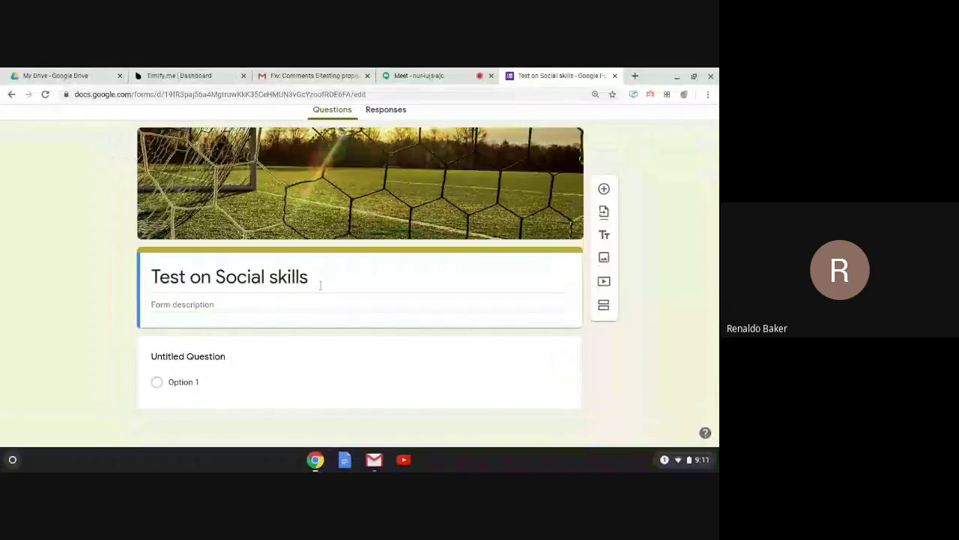
pyautogui.click(278, 302)
pyautogui.write('fgd')
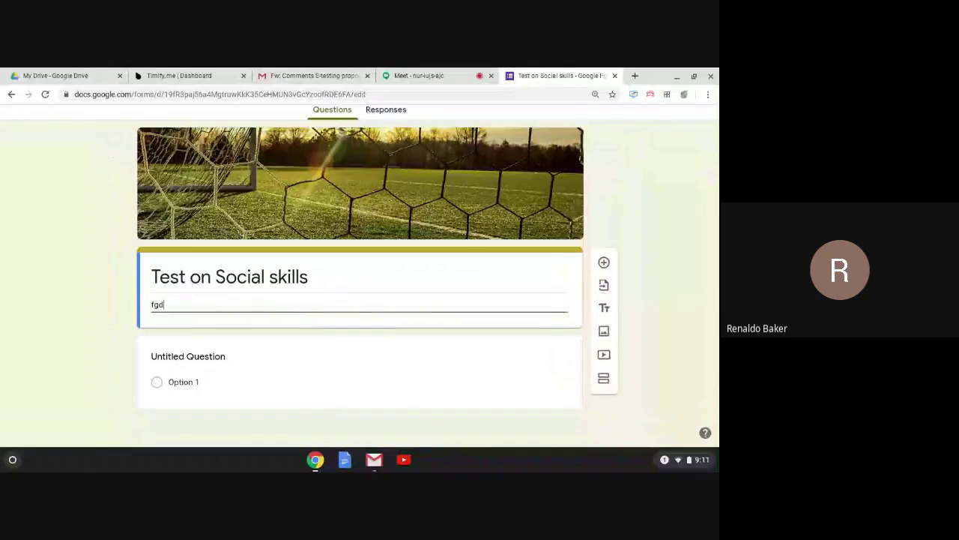
pyautogui.write('ufd')
pyautogui.press('BackSpace')
pyautogui.press('BackSpace')
pyautogui.press('BackSpace')
pyautogui.press('BackSpace')
pyautogui.press('BackSpace')
pyautogui.press('BackSpace')
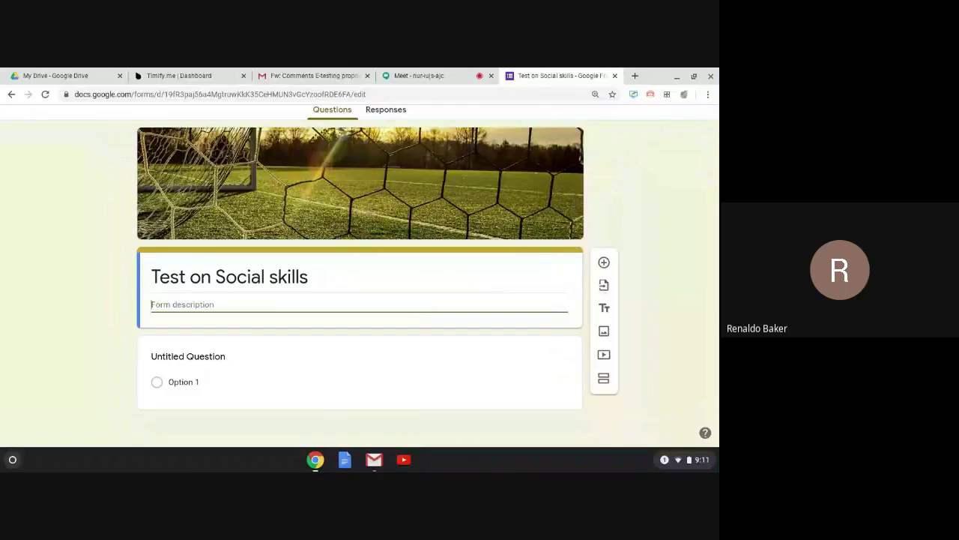
# Enter the form description "Answer all the question, take your time and read your work carefully.....".
pyautogui.write('Ans')
pyautogui.write('er all the question')
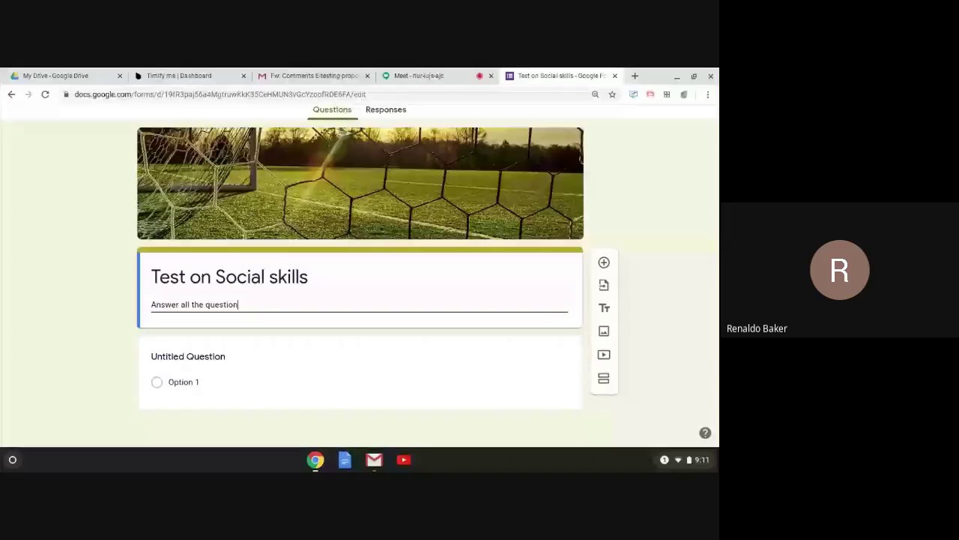
pyautogui.write('s and')
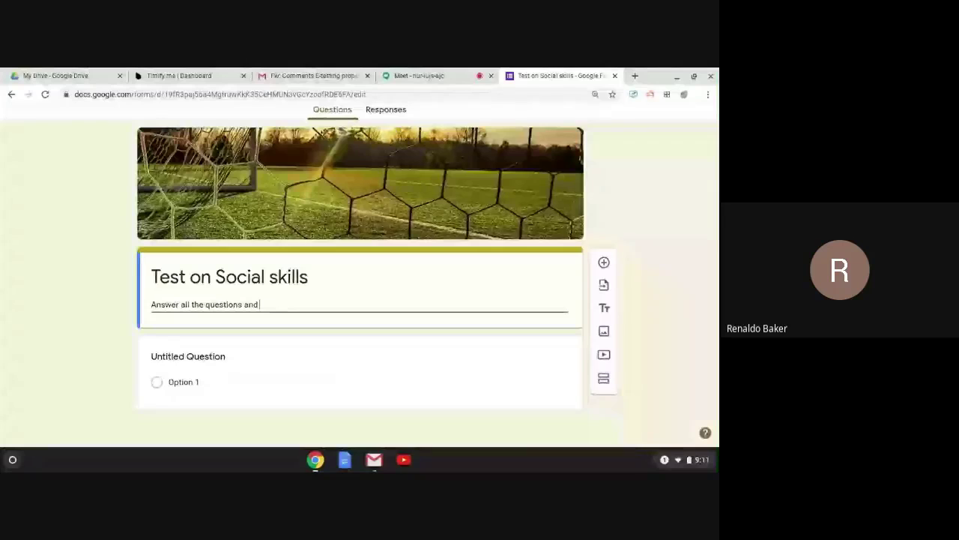
pyautogui.press('BackSpace')
pyautogui.press('BackSpace')
pyautogui.press('BackSpace')
pyautogui.press('BackSpace')
pyautogui.press('BackSpace')
pyautogui.write('t')
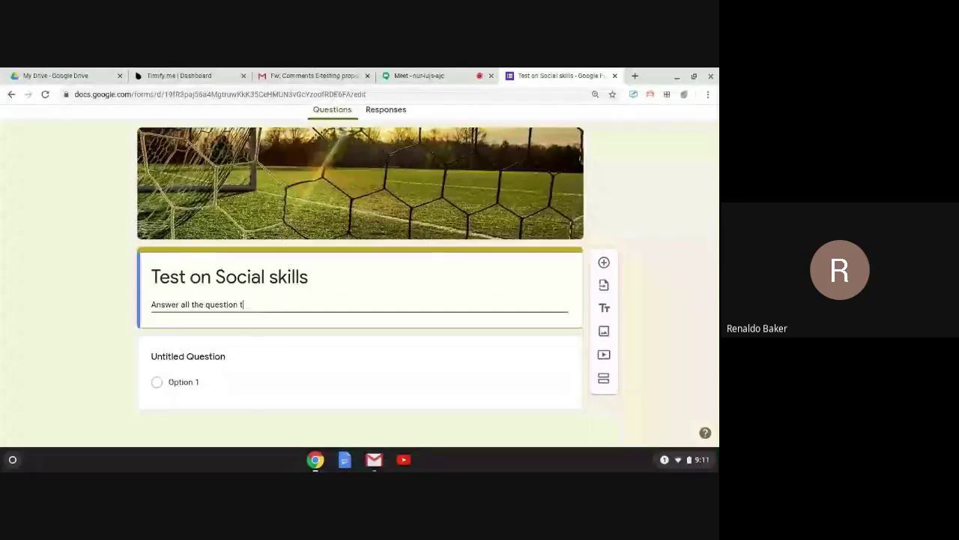
pyautogui.write('ake your')
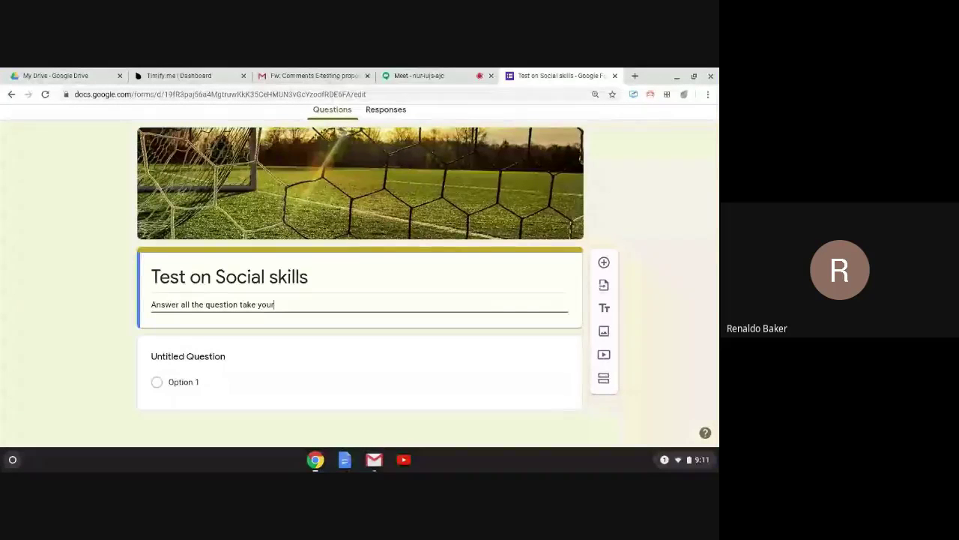
pyautogui.write(' time')
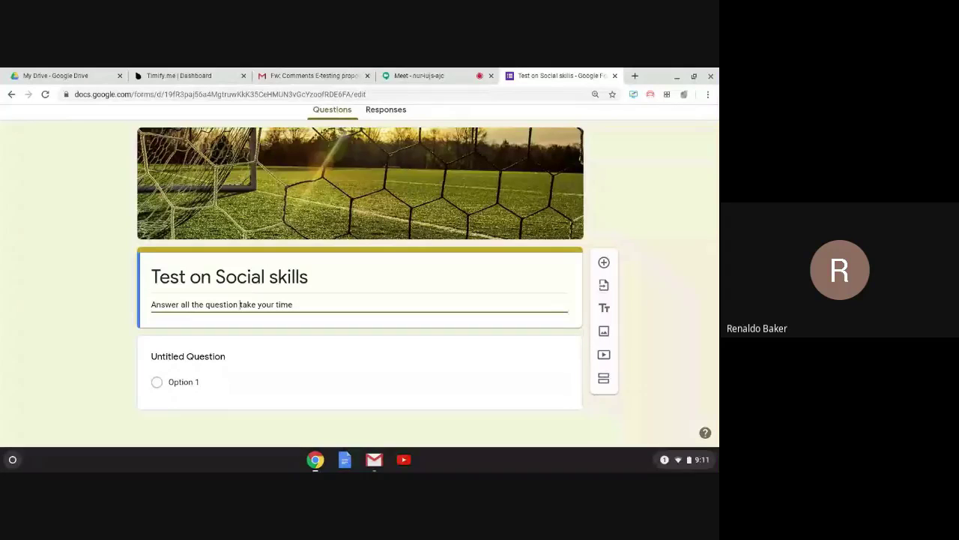
pyautogui.click(239, 304)
pyautogui.write(', take your time and read y')
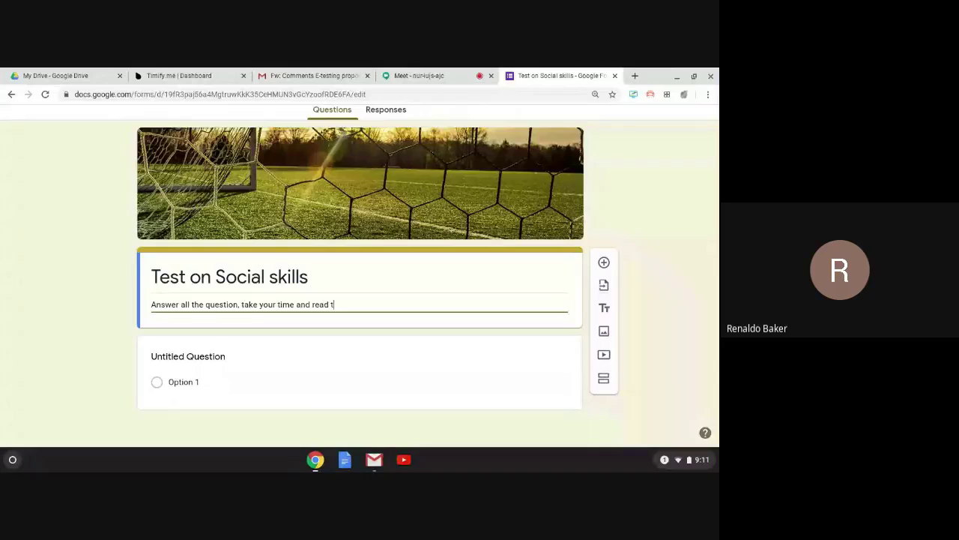
pyautogui.write('our work carefully.....')
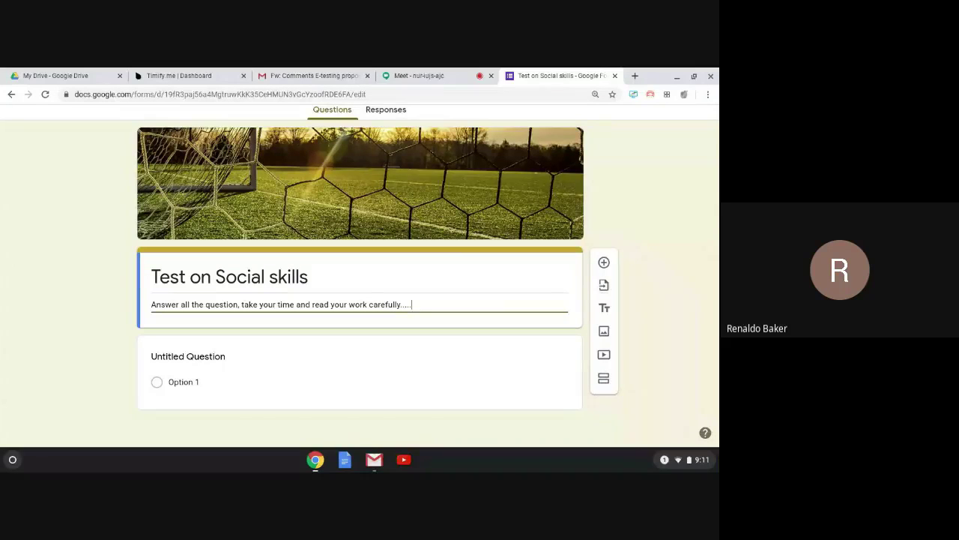
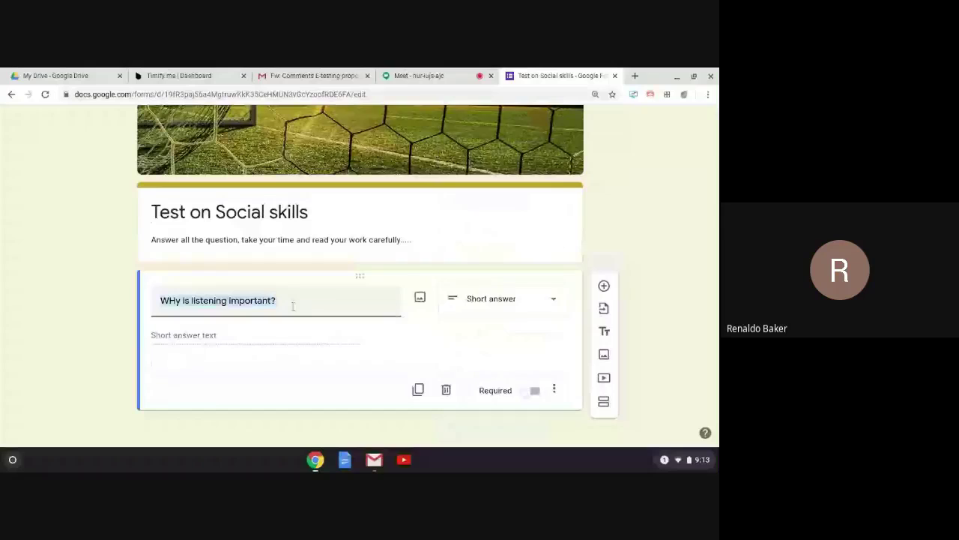
# Extend the short-answer question "WHy is listening important?" with the sentence "Give me your opinion.".
pyautogui.press('Right')
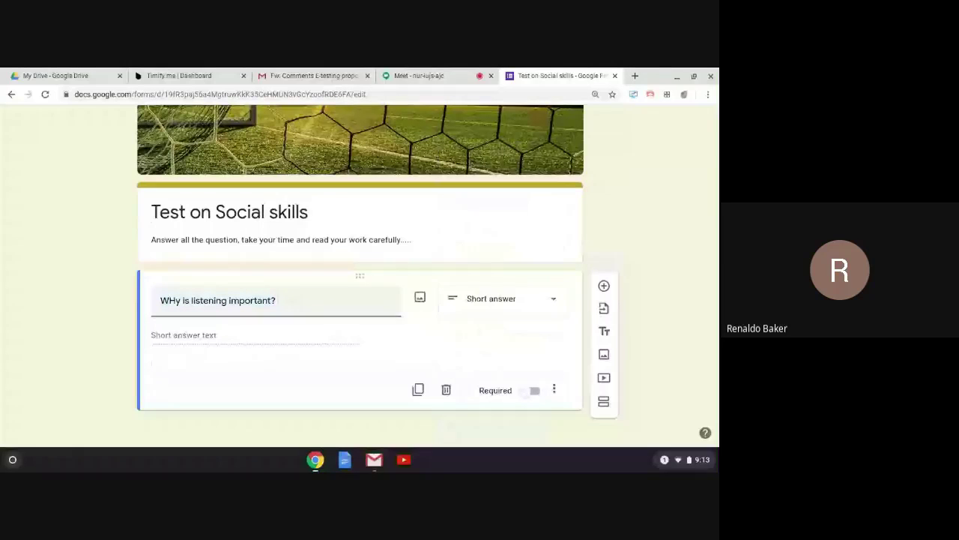
pyautogui.write('Give m')
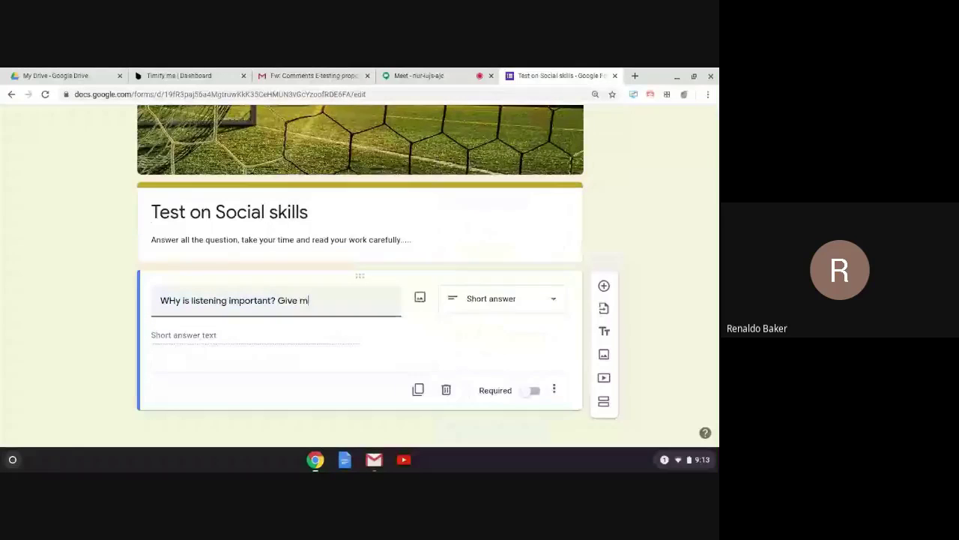
pyautogui.write('e your opinion')
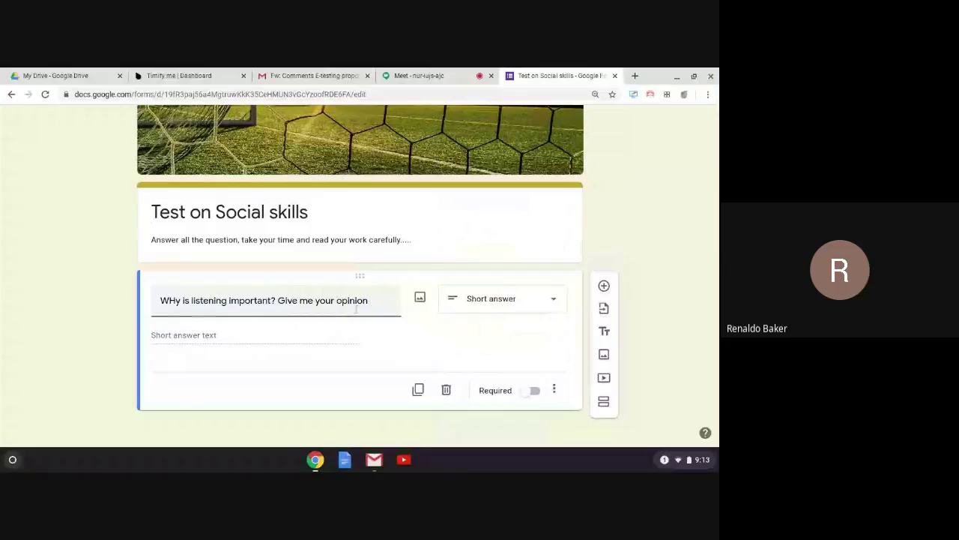
pyautogui.write('.')
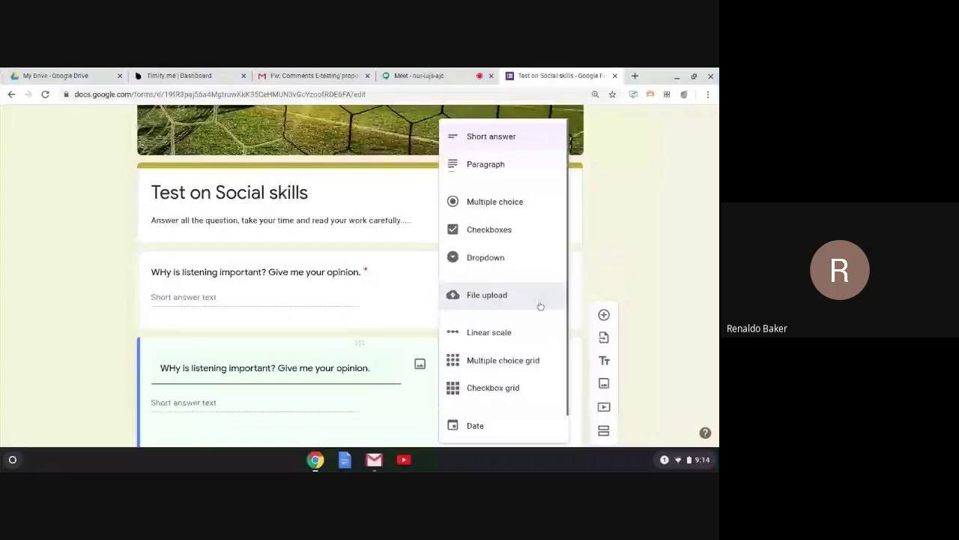
# Change the duplicated listening question to multiple choice with the options "1......", "2......" and "3........".
pyautogui.click(506, 200)
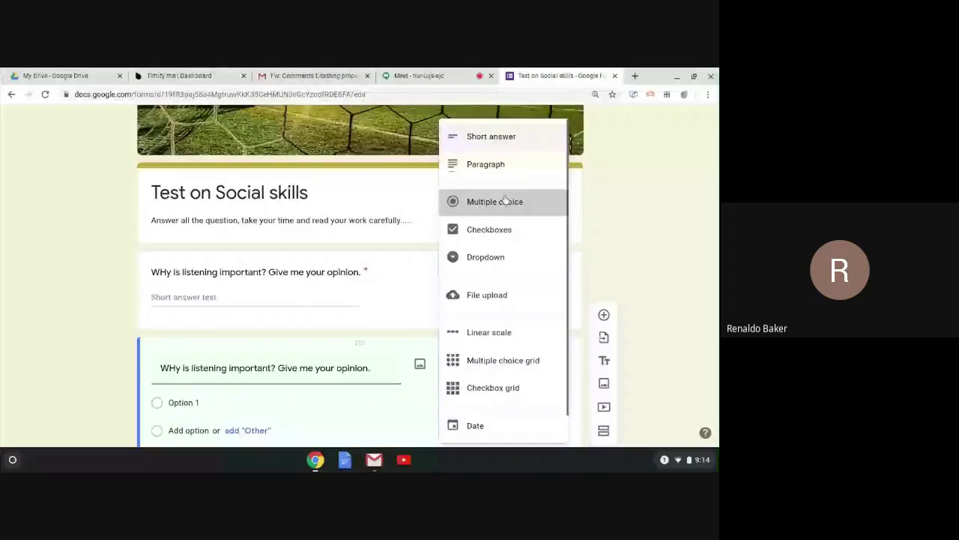
pyautogui.click(506, 201)
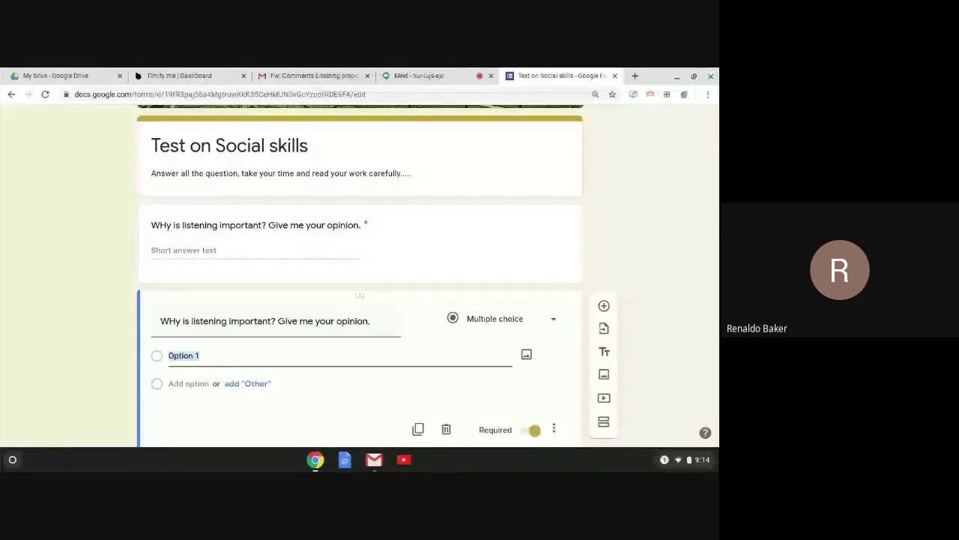
pyautogui.write('1......')
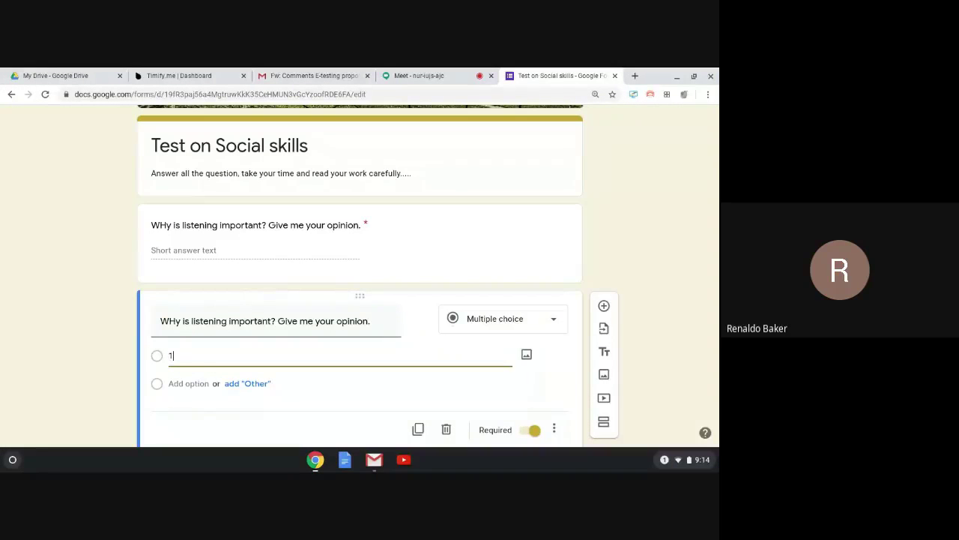
pyautogui.press('Return')
pyautogui.write('2')
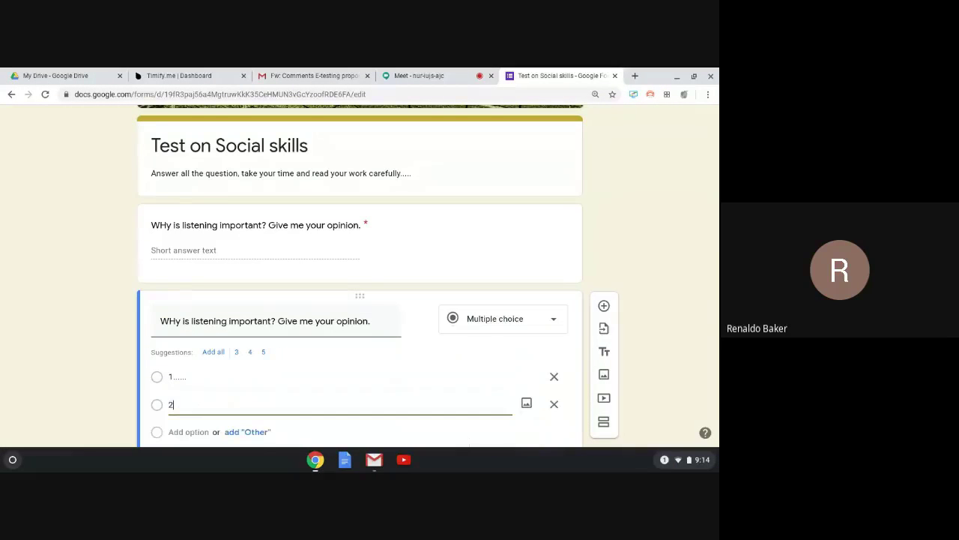
pyautogui.write('......')
pyautogui.press('Return')
pyautogui.write('3')
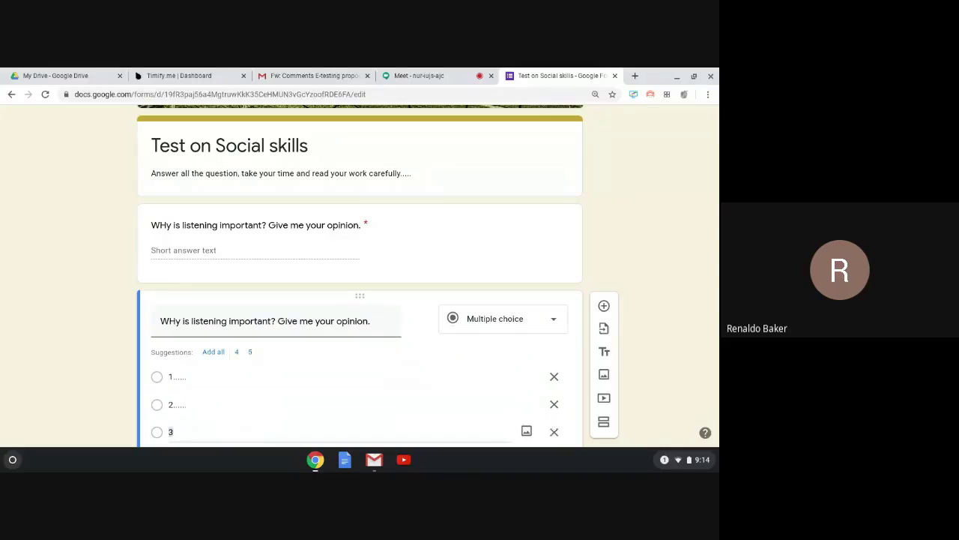
pyautogui.write('333')
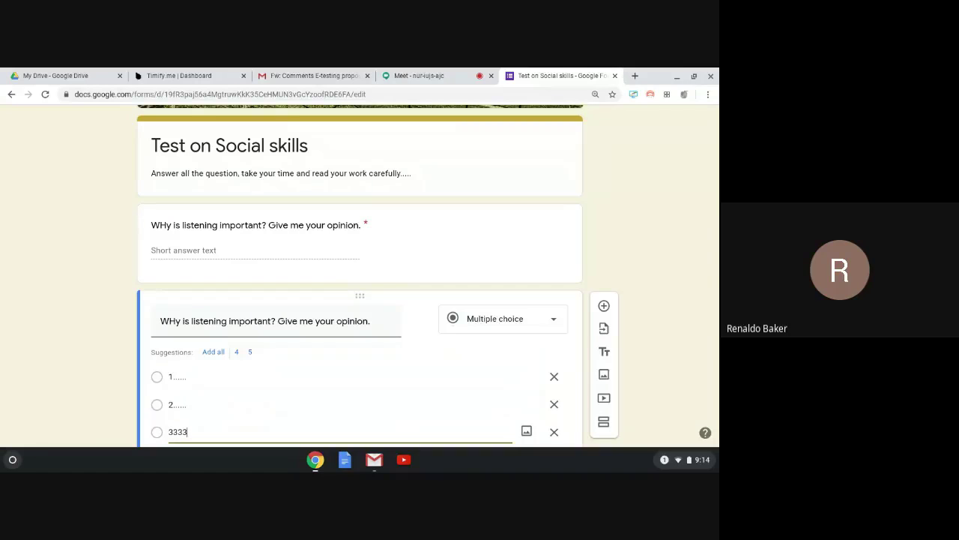
pyautogui.press('BackSpace')
pyautogui.press('BackSpace')
pyautogui.press('BackSpace')
pyautogui.write('.......')
# Add option 4 and an "Other" choice to the multiple-choice question, and remove option 4.
pyautogui.scroll(-2, 213, 396)
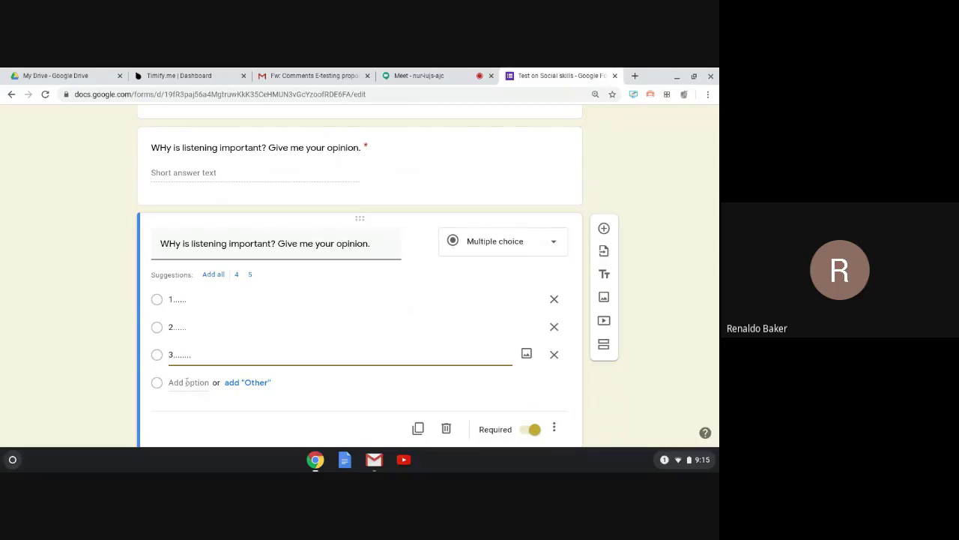
pyautogui.click(186, 382)
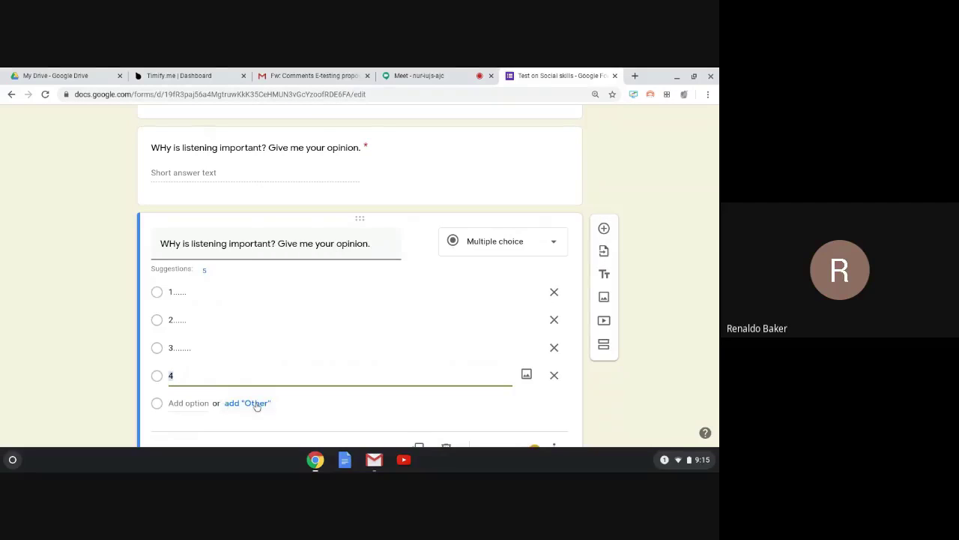
pyautogui.click(256, 403)
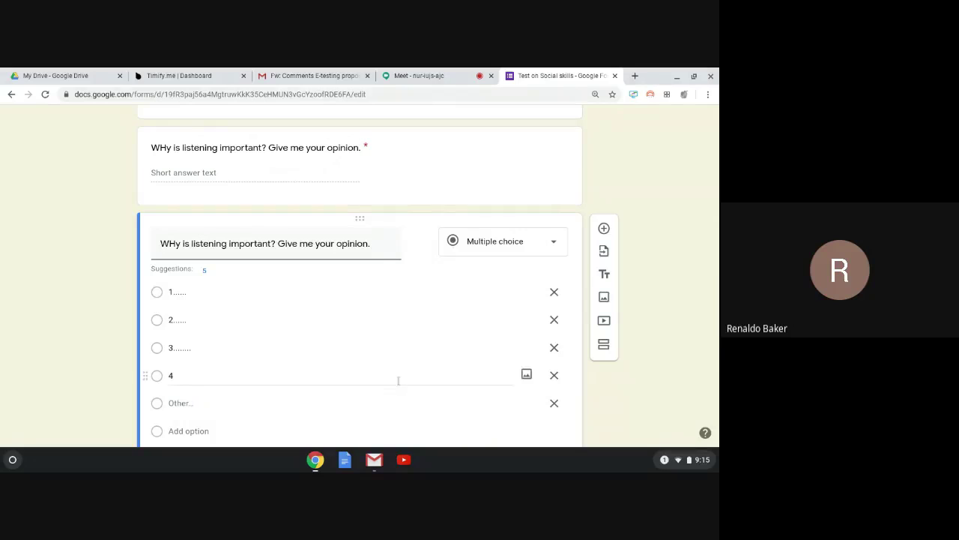
pyautogui.scroll(-1, 472, 385)
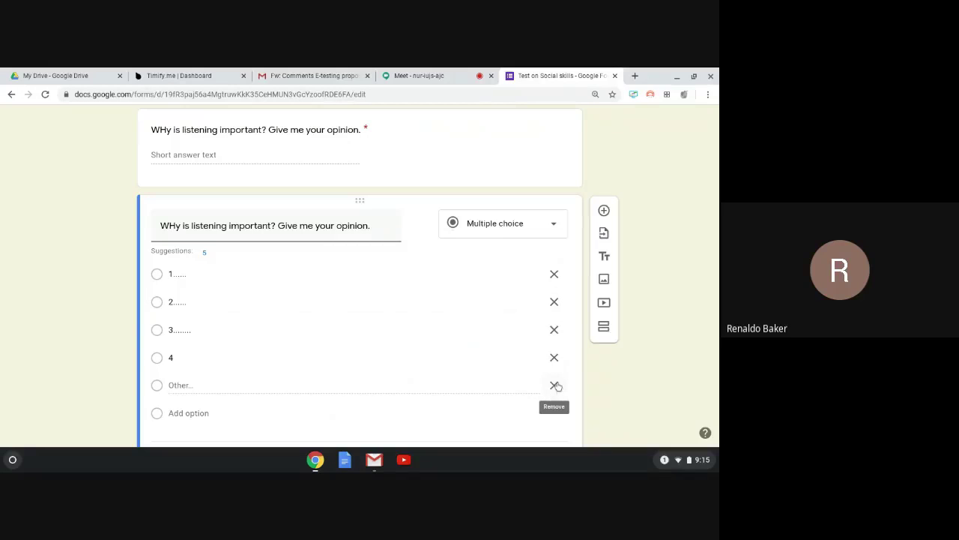
pyautogui.click(554, 358)
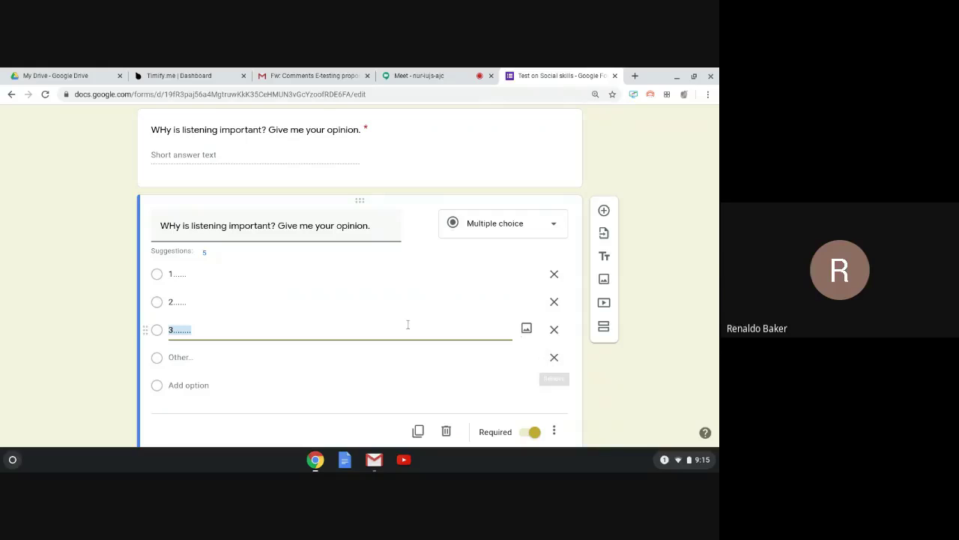
# Add a new question "WHat color is the sky?" below the multiple-choice question and set its type to Checkboxes.
pyautogui.scroll(-1, 401, 325)
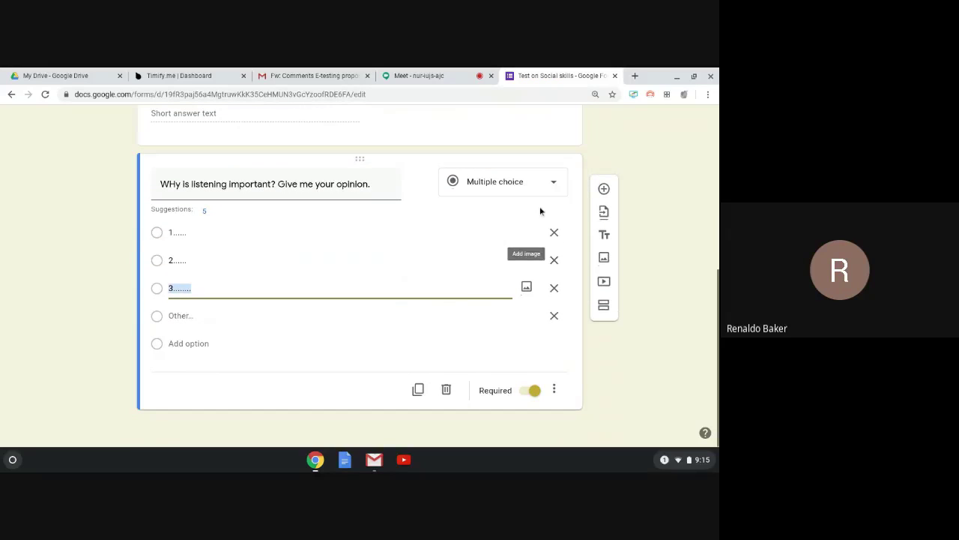
pyautogui.click(604, 189)
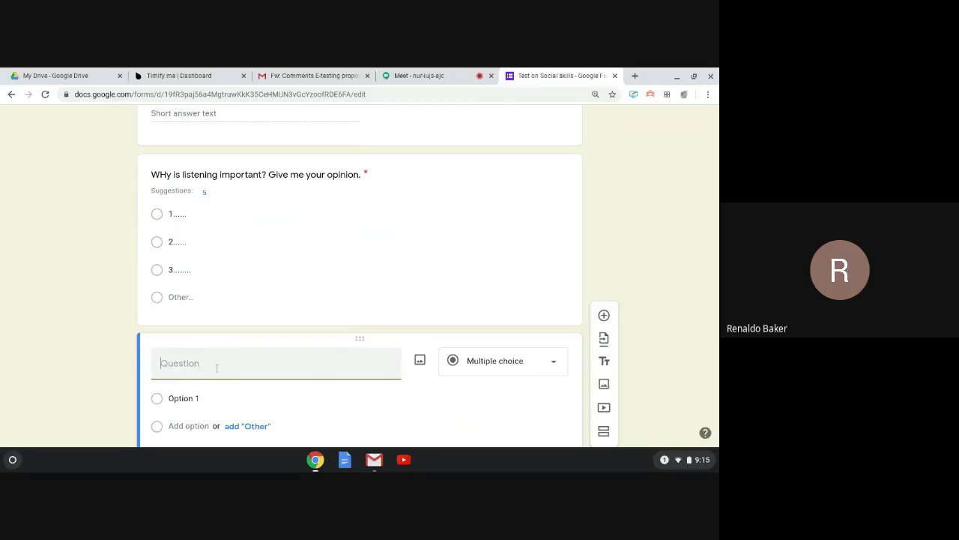
pyautogui.write('WHat color is the sky?')
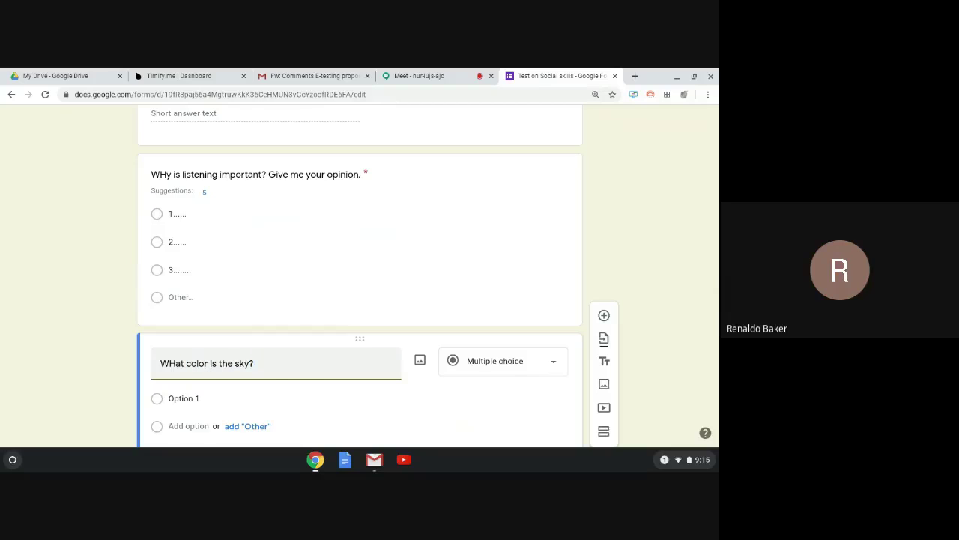
pyautogui.click(547, 366)
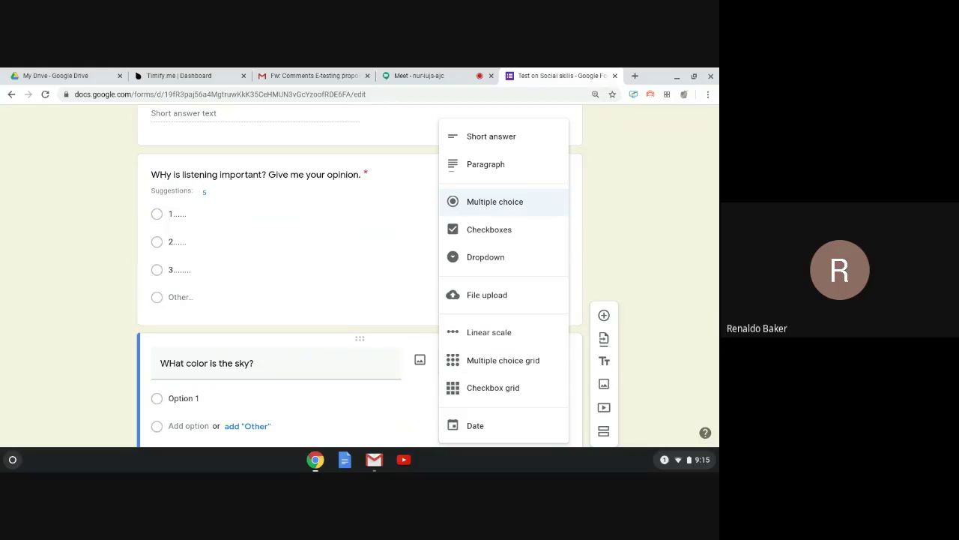
pyautogui.click(509, 233)
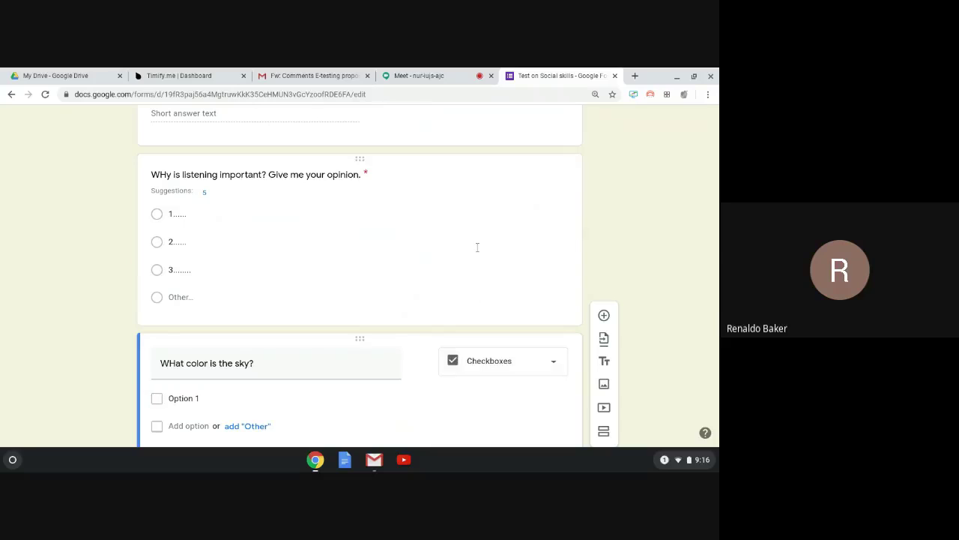
# Enter the checkbox options "red", "blue" and "green" for the sky question.
pyautogui.click(187, 400)
pyautogui.write('red')
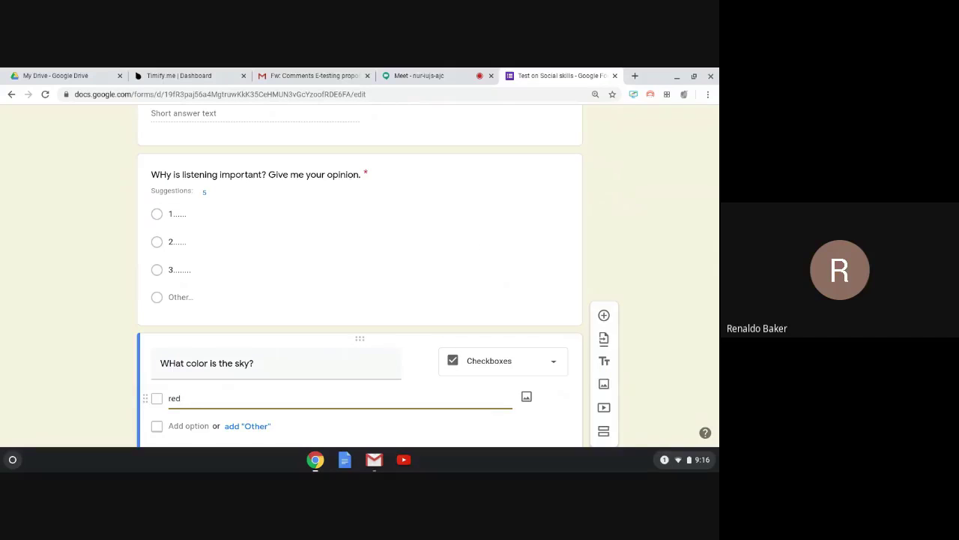
pyautogui.press('Return')
pyautogui.write('blue')
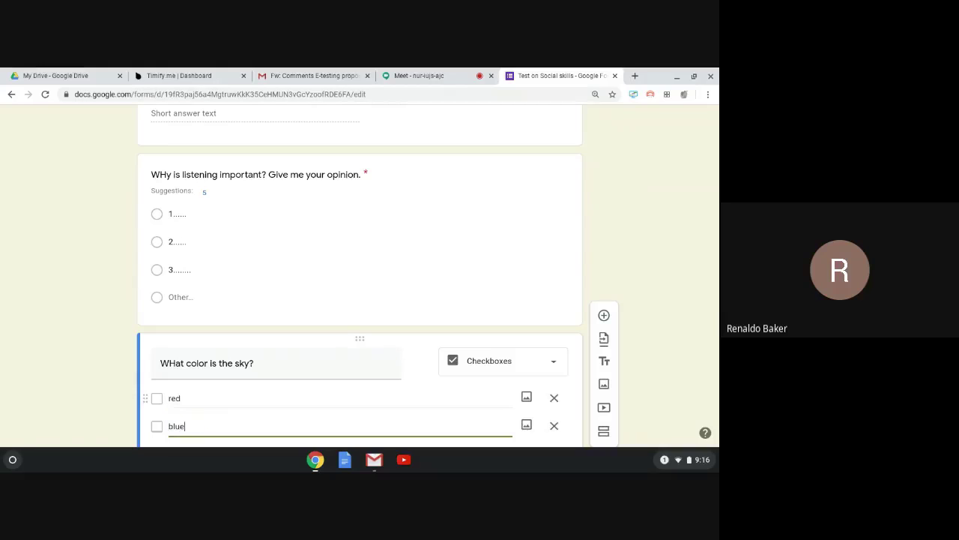
pyautogui.press('Return')
pyautogui.write('green')
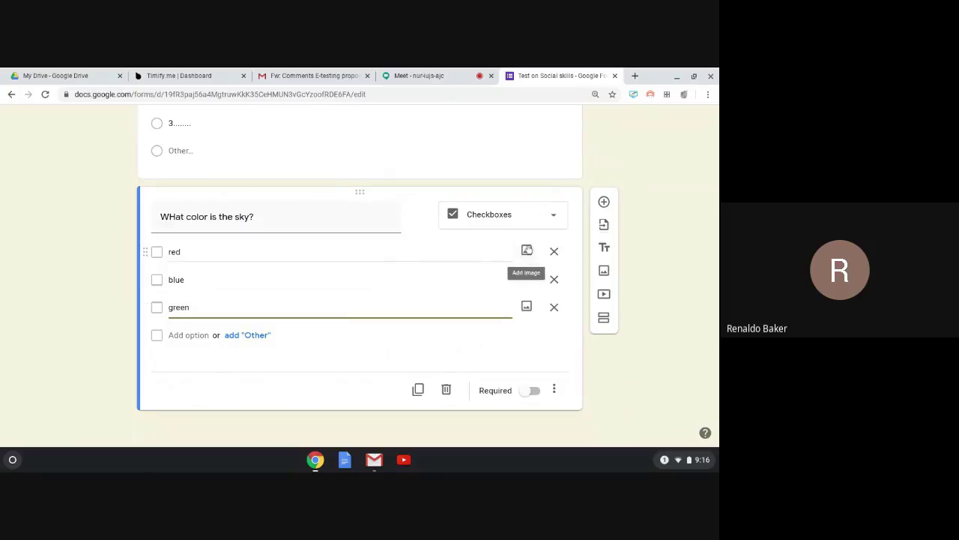
# Attach a multicoloured cloudy sky picture to the "red" option, using a Google image search for "sky color".
pyautogui.click(527, 250)
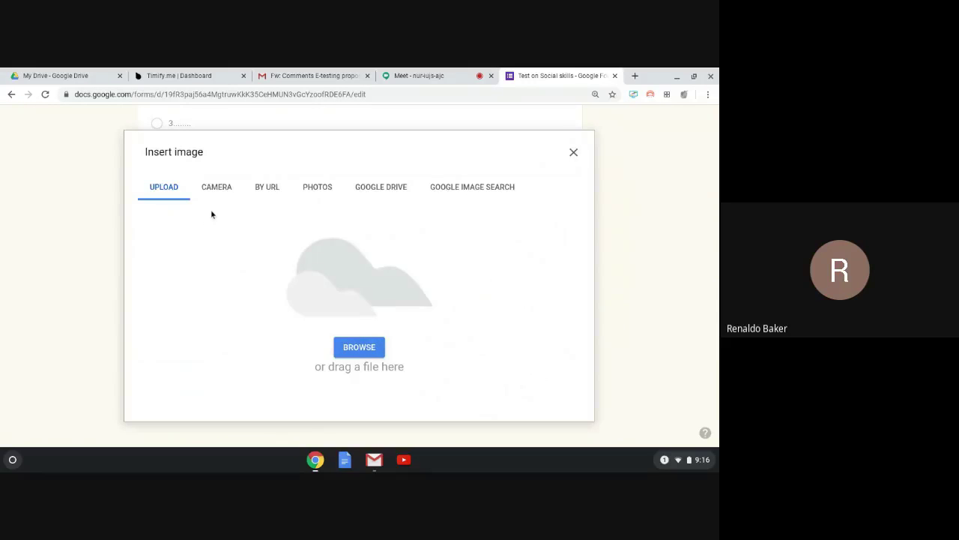
pyautogui.click(448, 189)
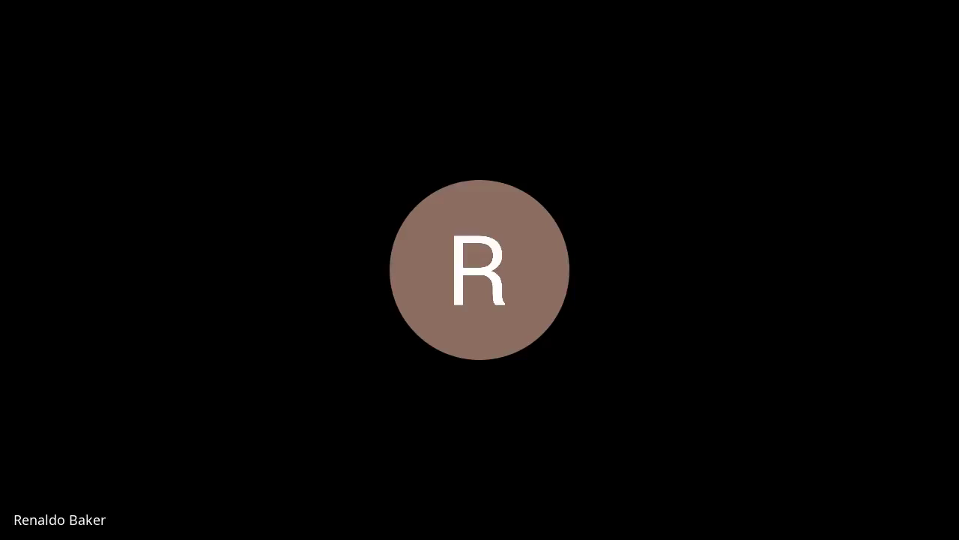
pyautogui.write('sky color')
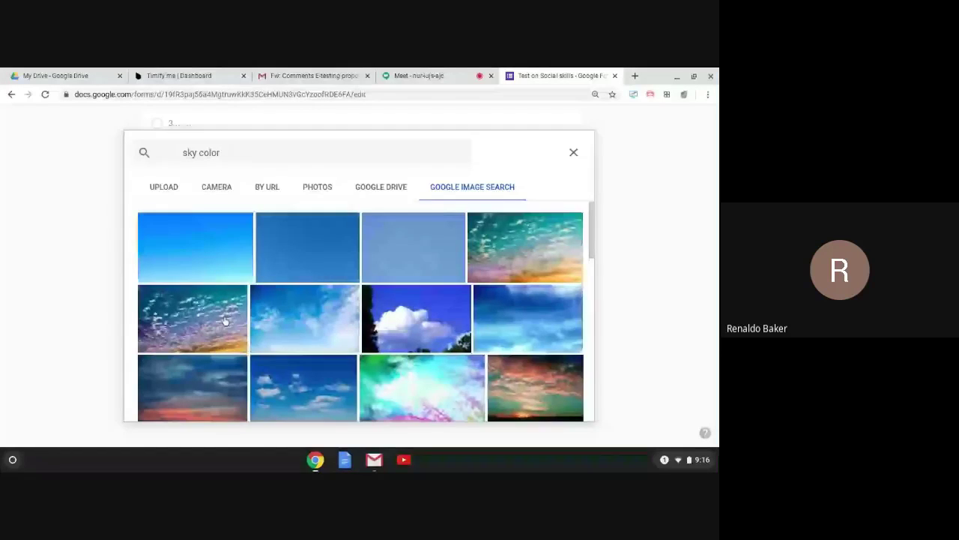
pyautogui.doubleClick(224, 321)
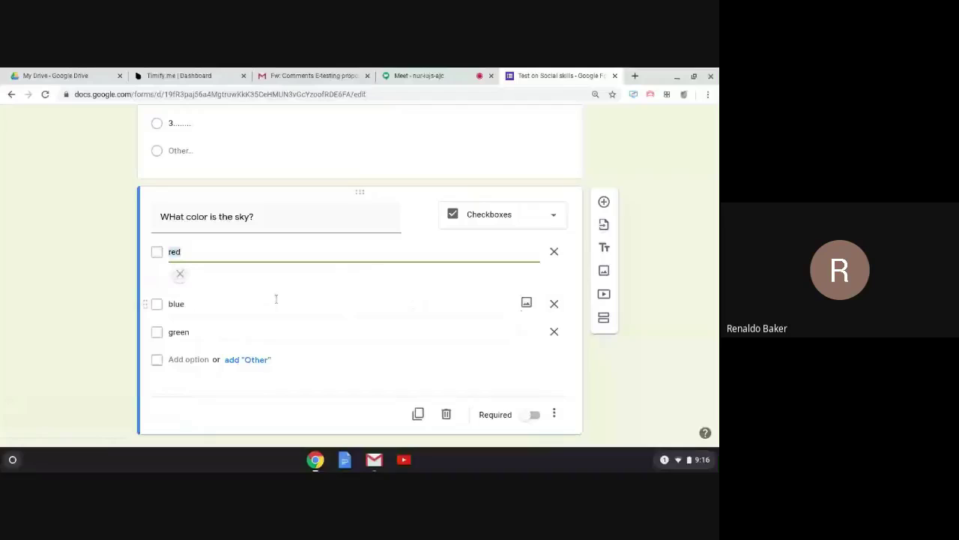
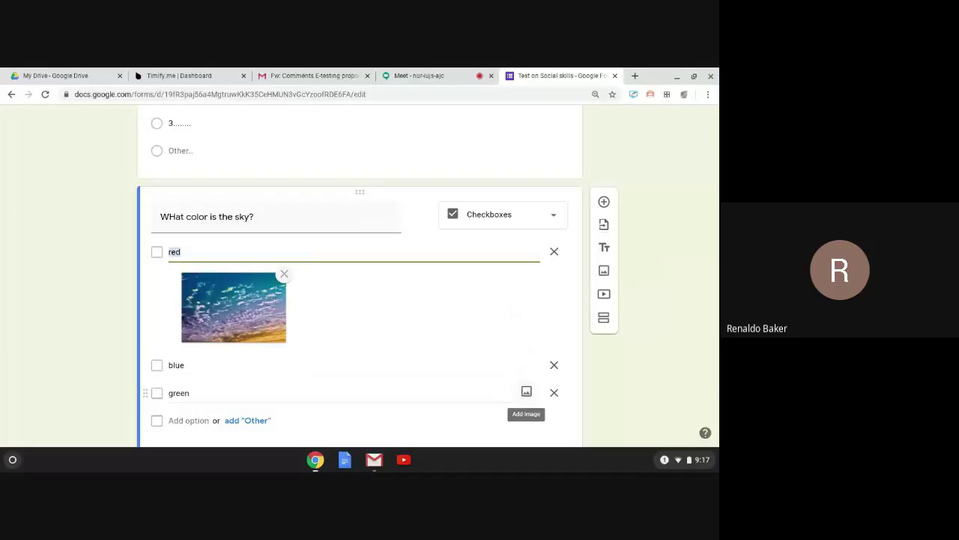
# Insert a separate image item below the sky question, choosing a pink-red cloudy sky from a Google image search for "red sky".
pyautogui.click(604, 272)
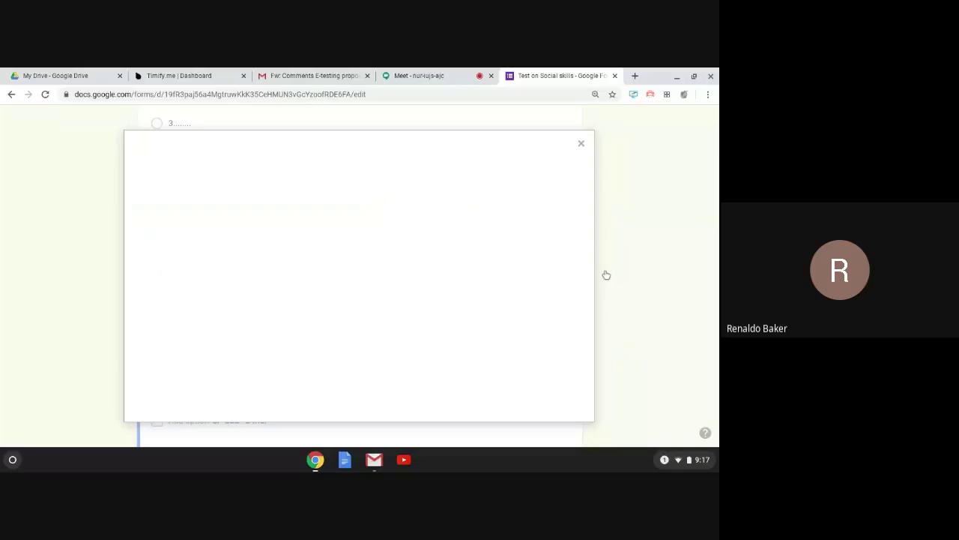
pyautogui.click(449, 187)
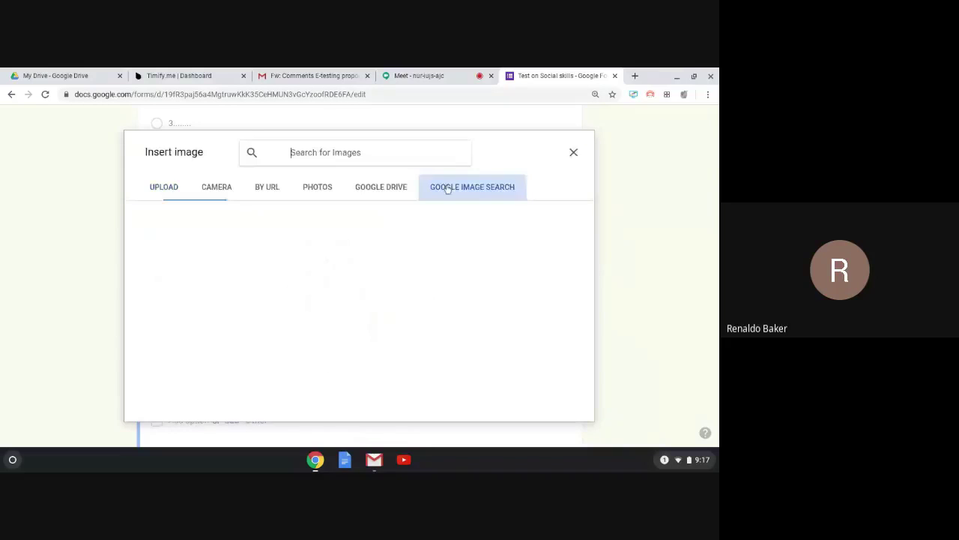
pyautogui.click(357, 154)
pyautogui.write('red sk')
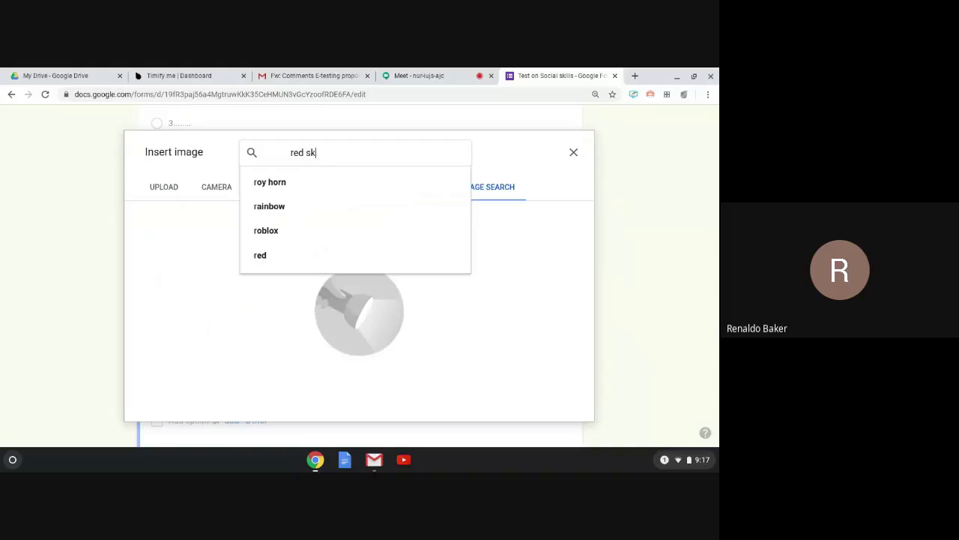
pyautogui.write('y')
pyautogui.press('Return')
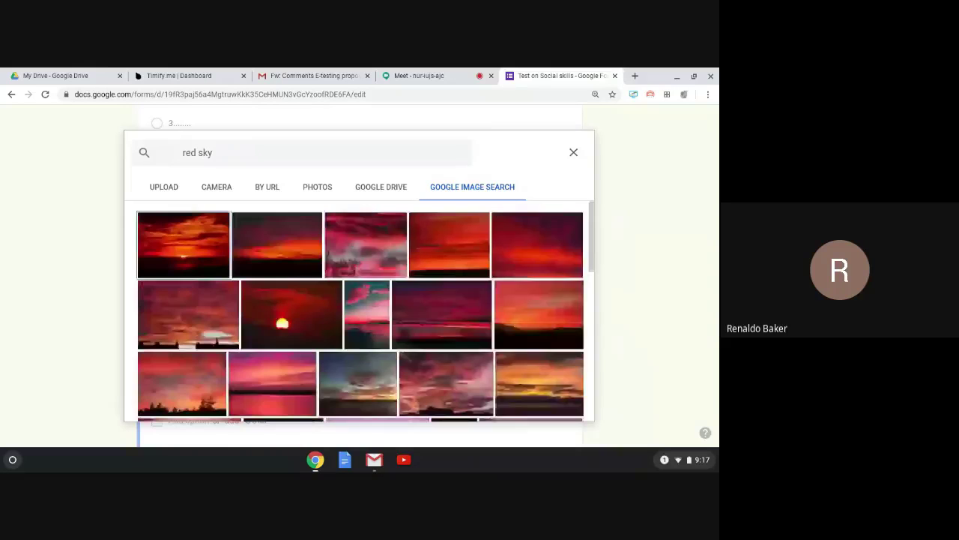
pyautogui.doubleClick(366, 248)
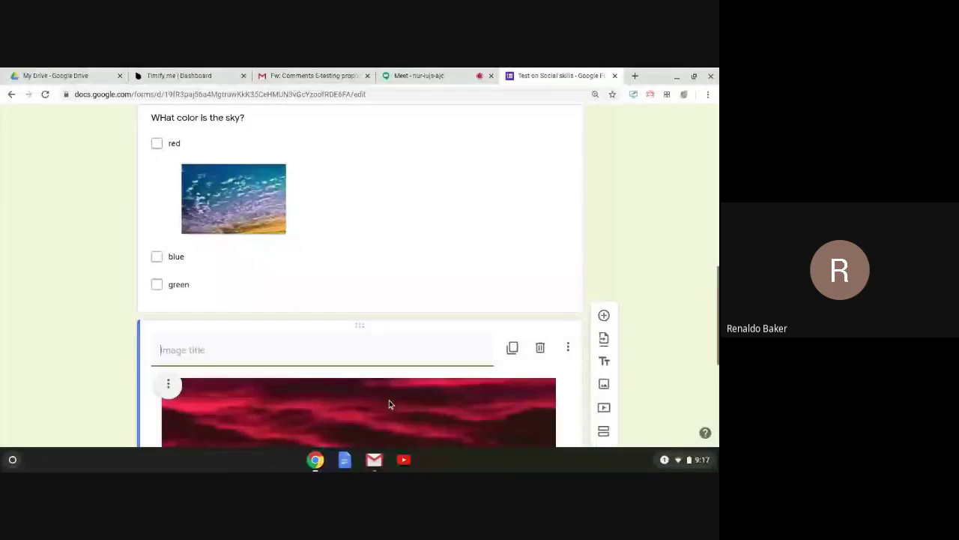
# Examine the inserted red sky image and compare it with the picture attached to the sky question's "red" option.
pyautogui.scroll(-1, 389, 403)
pyautogui.scroll(1, 387, 401)
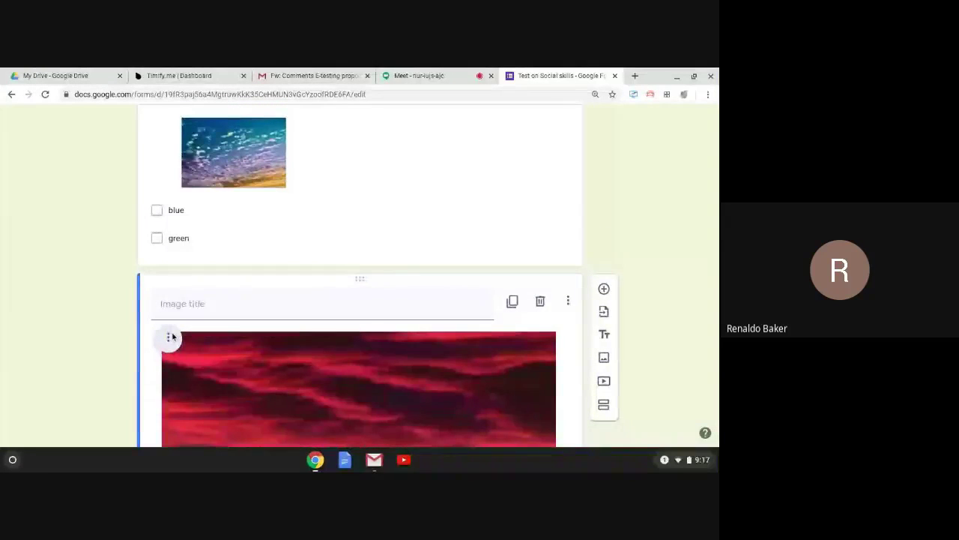
pyautogui.scroll(-1, 171, 337)
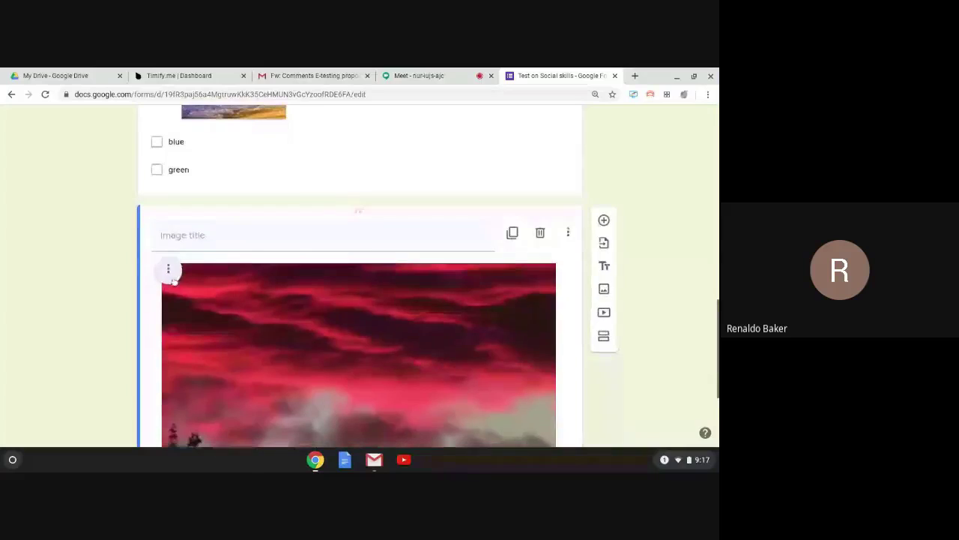
pyautogui.scroll(-1, 332, 285)
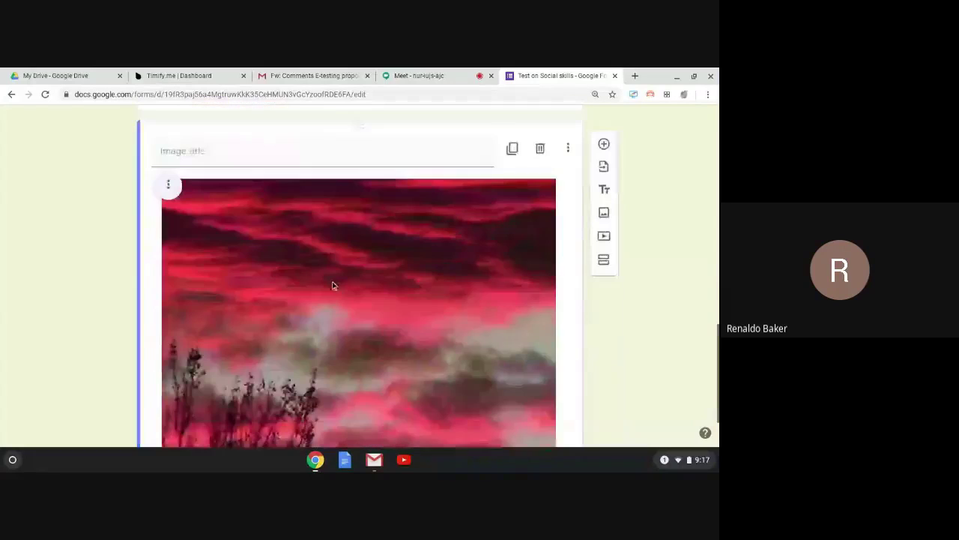
pyautogui.scroll(-1, 333, 285)
pyautogui.scroll(2, 334, 285)
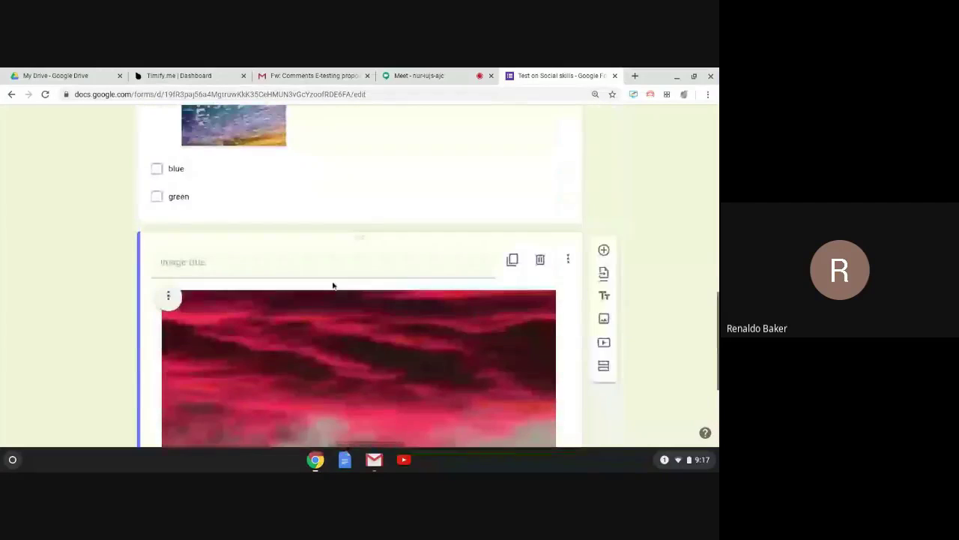
pyautogui.scroll(5, 277, 218)
pyautogui.scroll(-3, 274, 257)
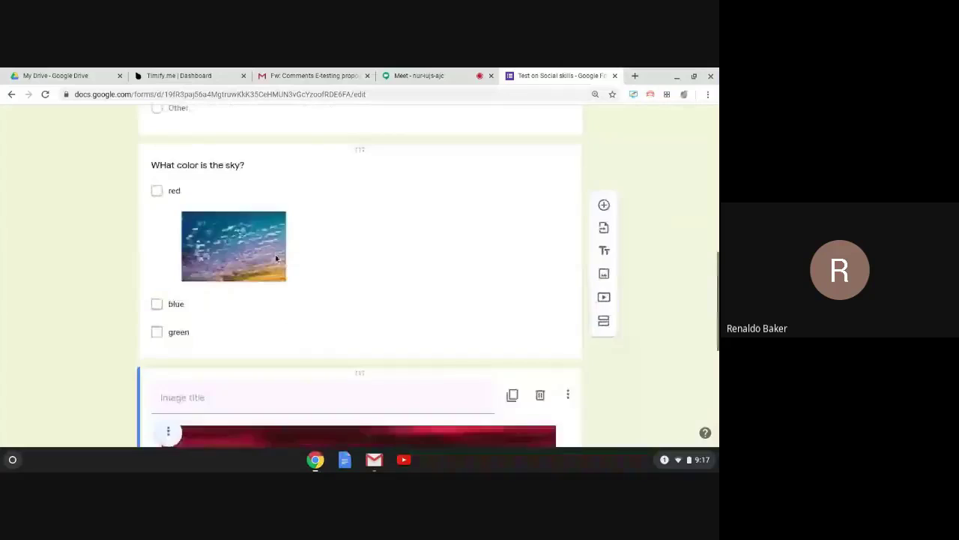
pyautogui.scroll(-1, 276, 258)
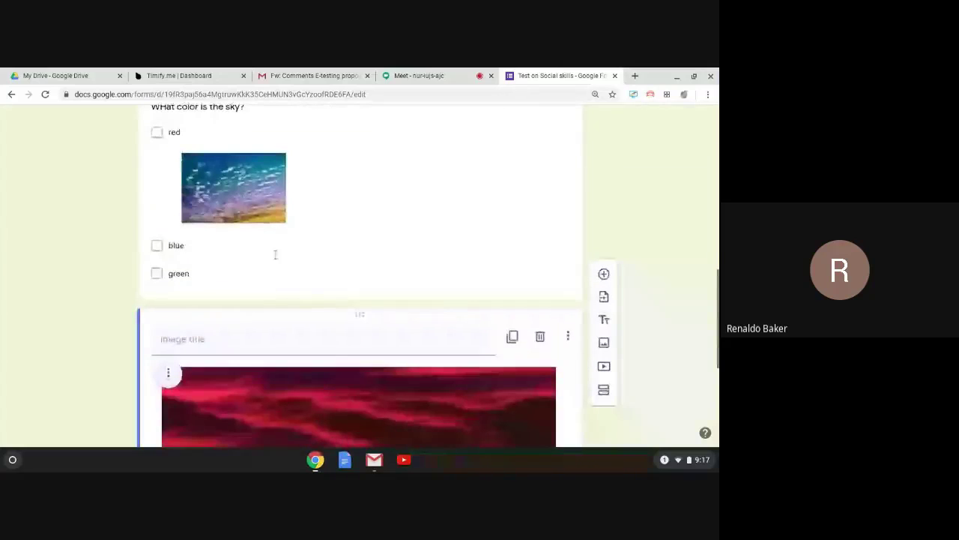
# Title the red sky image item "What color is the sky now?".
pyautogui.click(219, 336)
pyautogui.write('What clo')
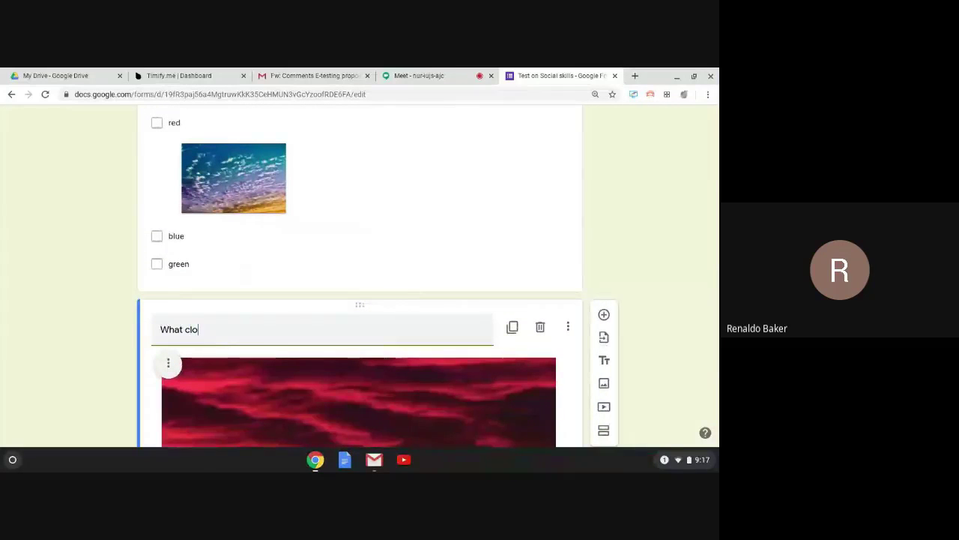
pyautogui.press('BackSpace')
pyautogui.press('BackSpace')
pyautogui.write('olor is the sky np')
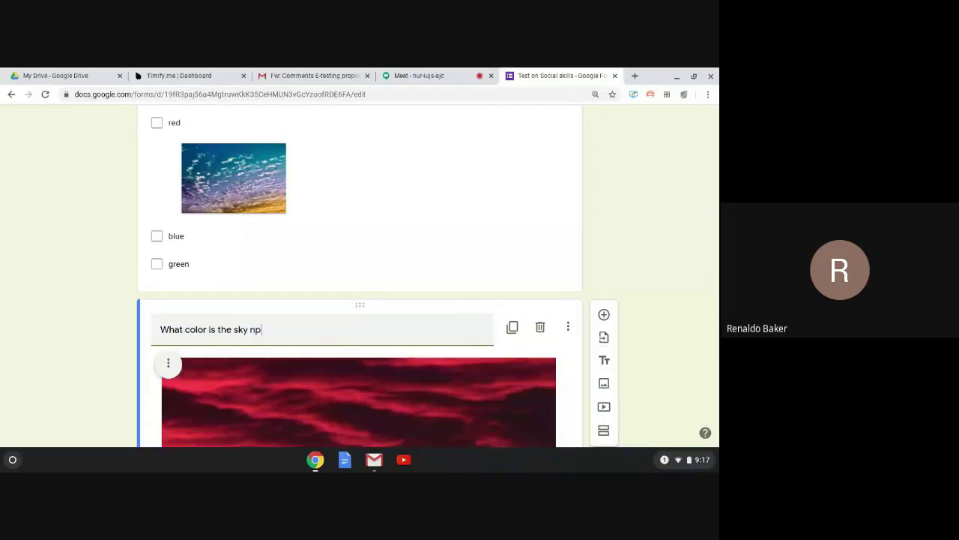
pyautogui.press('BackSpace')
pyautogui.write('ow?')
pyautogui.scroll(-2, 297, 349)
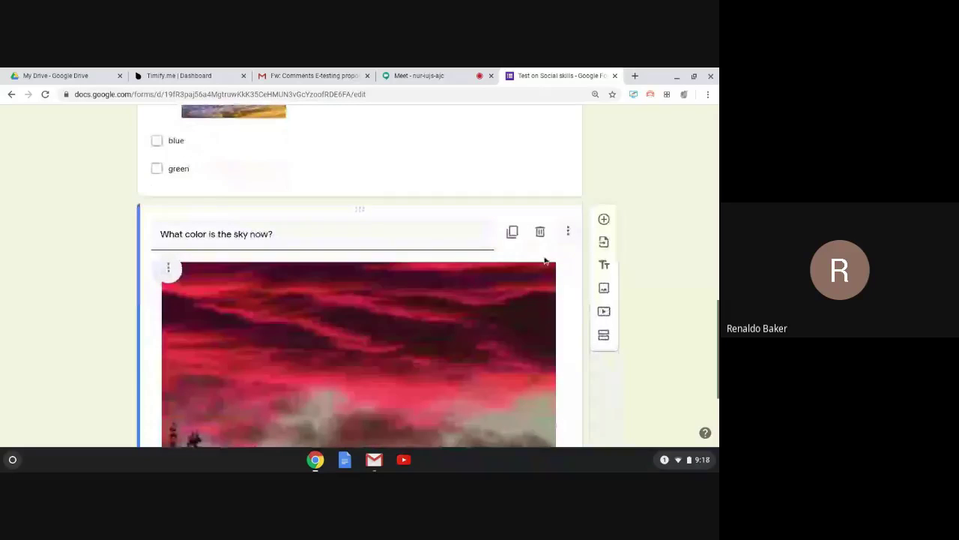
# Delete the red sky image item below the sky color question.
pyautogui.scroll(-4, 319, 414)
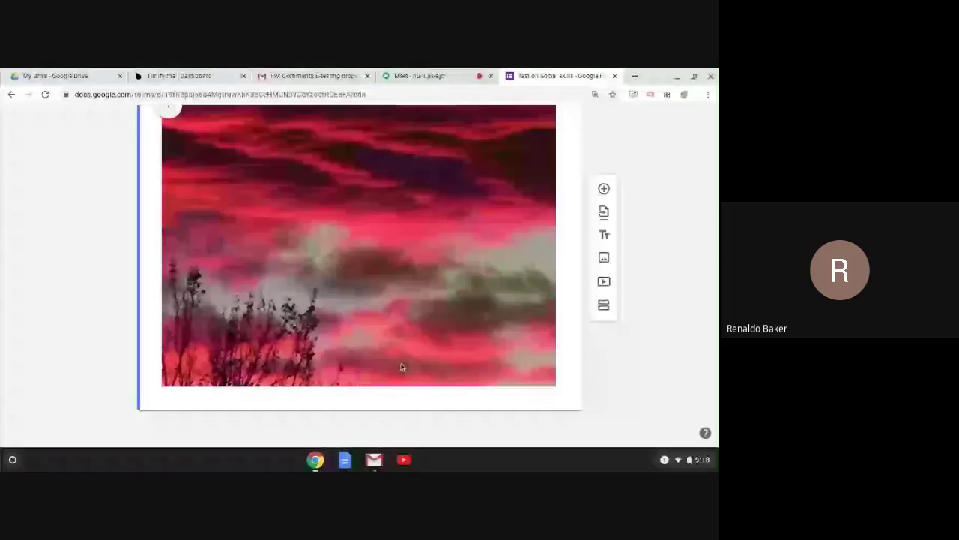
pyautogui.scroll(3, 401, 366)
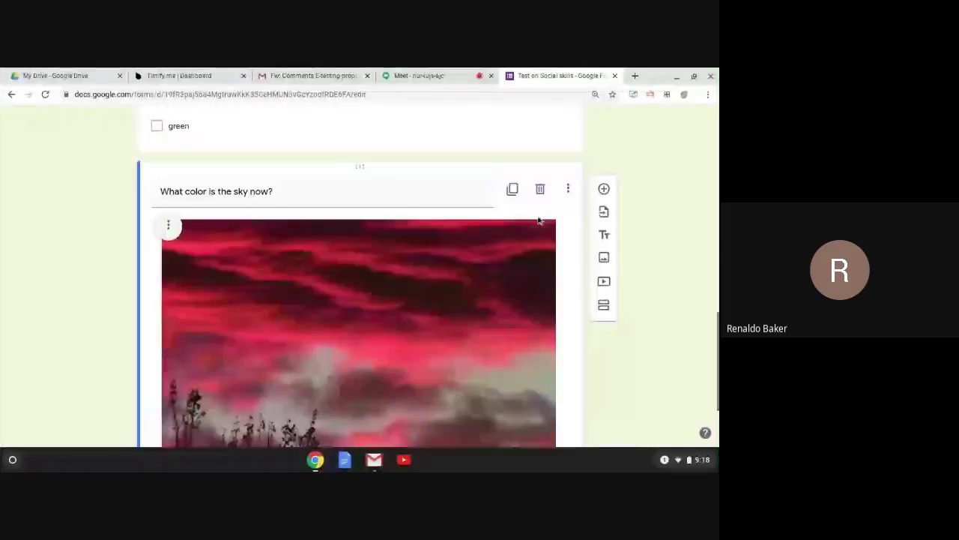
pyautogui.click(570, 189)
pyautogui.click(398, 204)
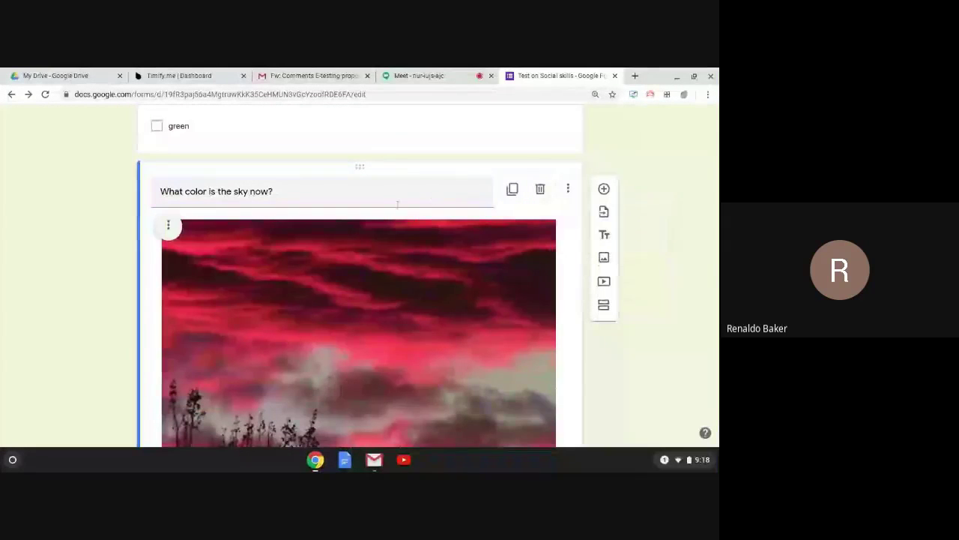
pyautogui.scroll(3, 375, 218)
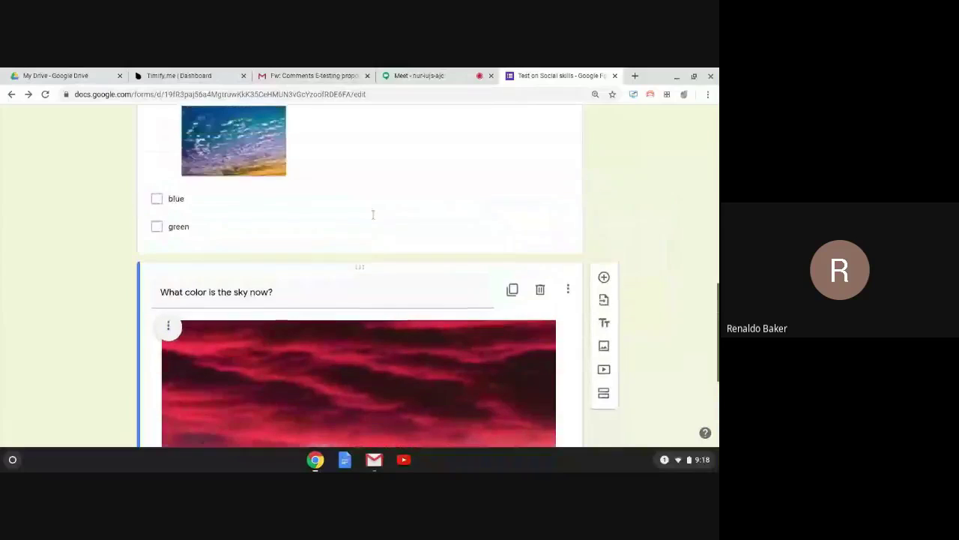
pyautogui.scroll(-1, 543, 284)
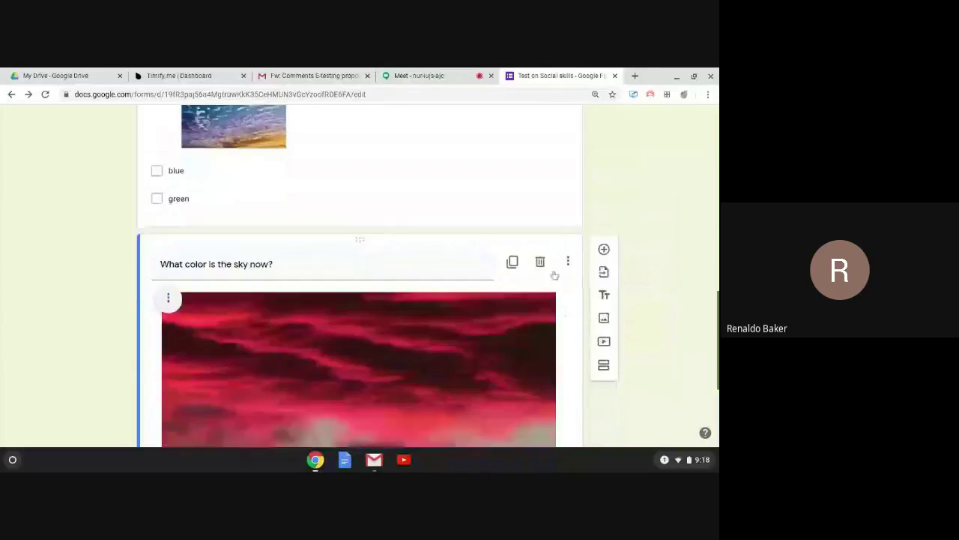
pyautogui.click(541, 262)
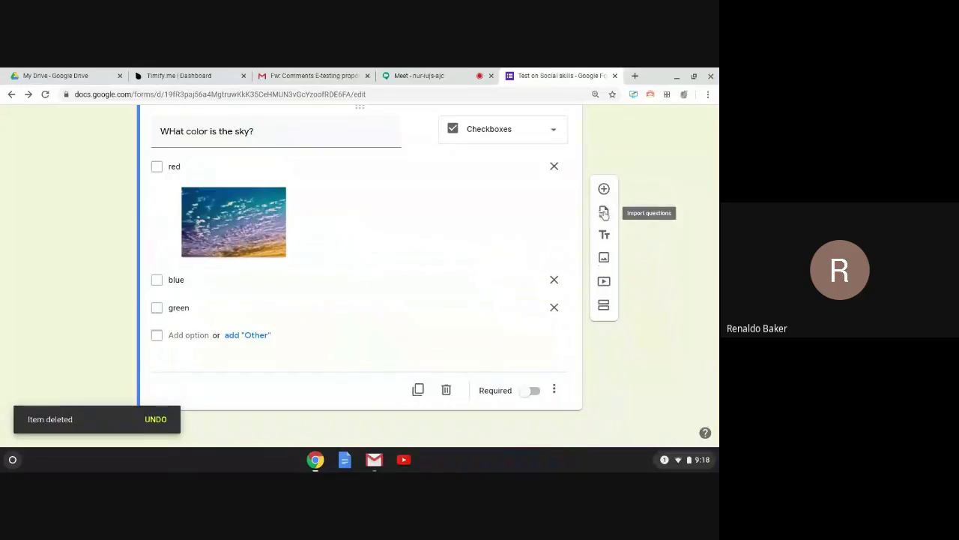
# Load the "Assessment" form as the source for importing questions and look through the questions it offers.
pyautogui.scroll(10, 602, 214)
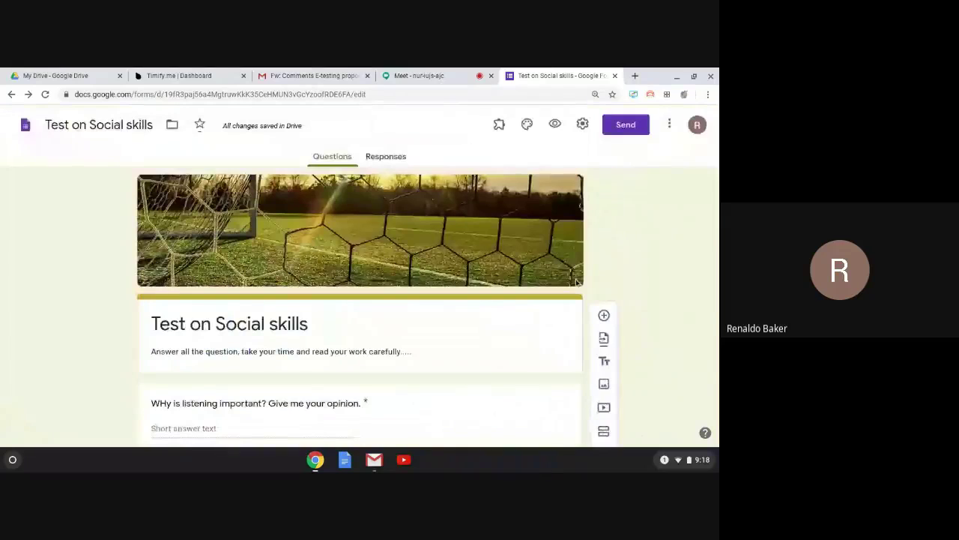
pyautogui.scroll(-3, 577, 282)
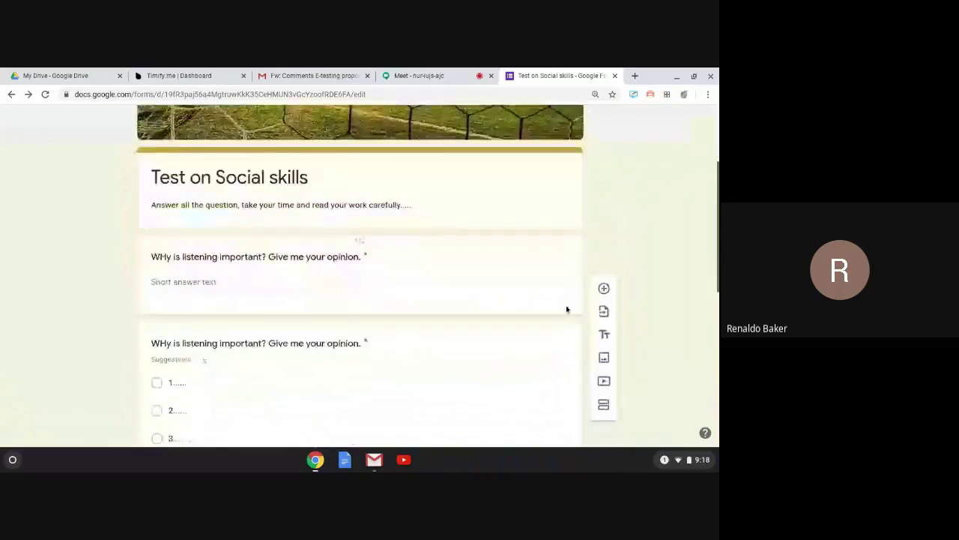
pyautogui.scroll(-2, 566, 306)
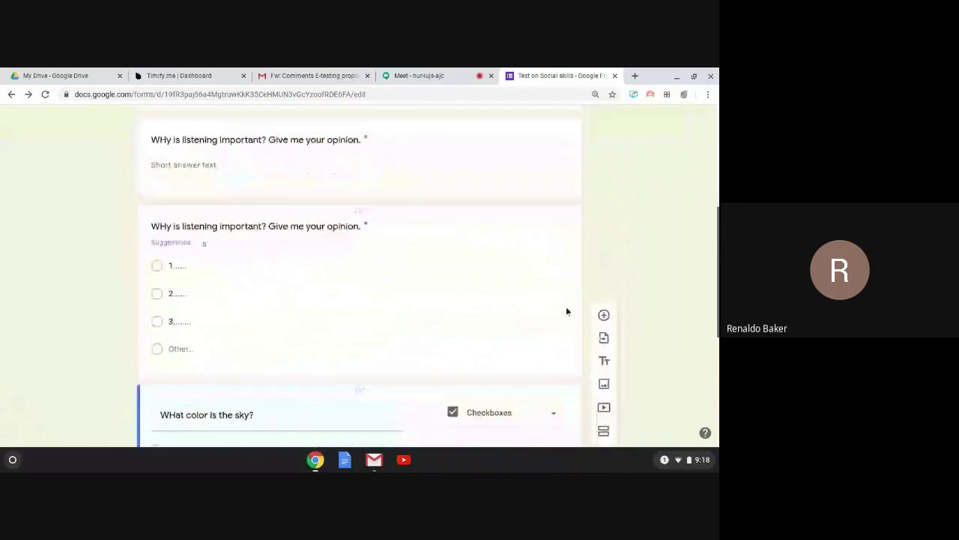
pyautogui.click(604, 340)
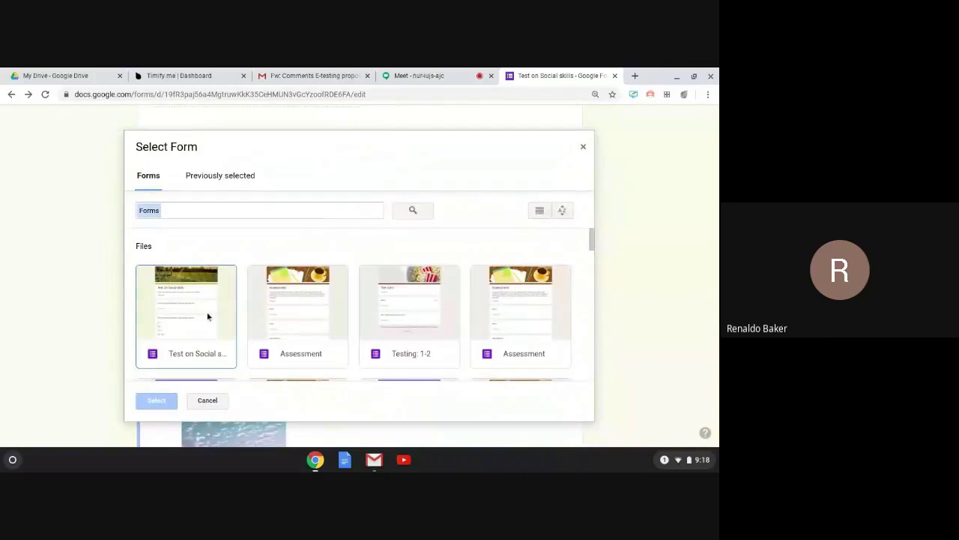
pyautogui.click(297, 312)
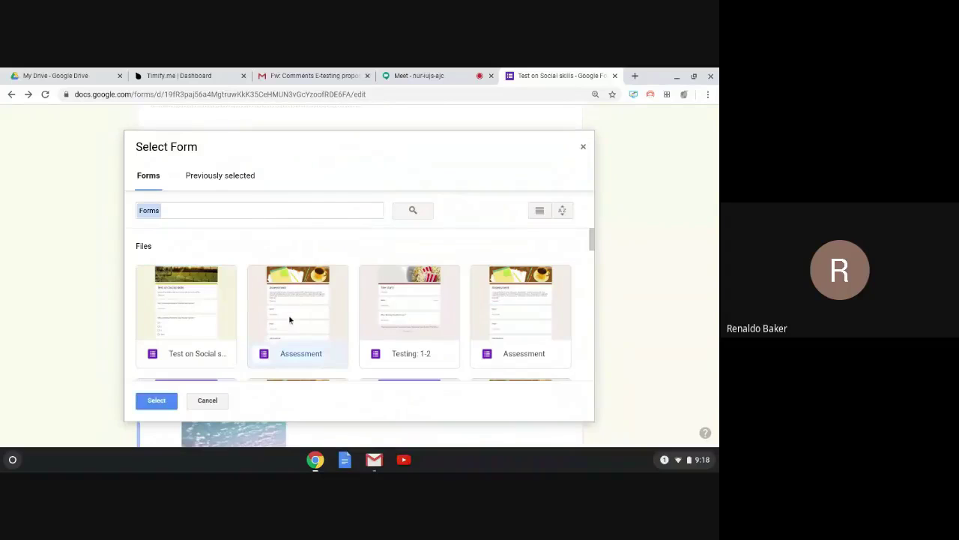
pyautogui.click(157, 402)
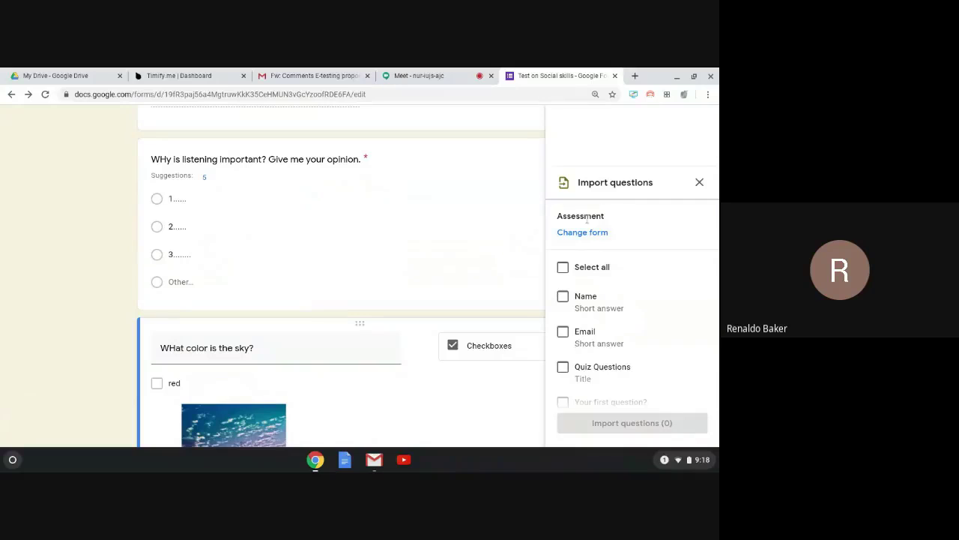
pyautogui.scroll(-2, 609, 313)
pyautogui.scroll(-5, 609, 314)
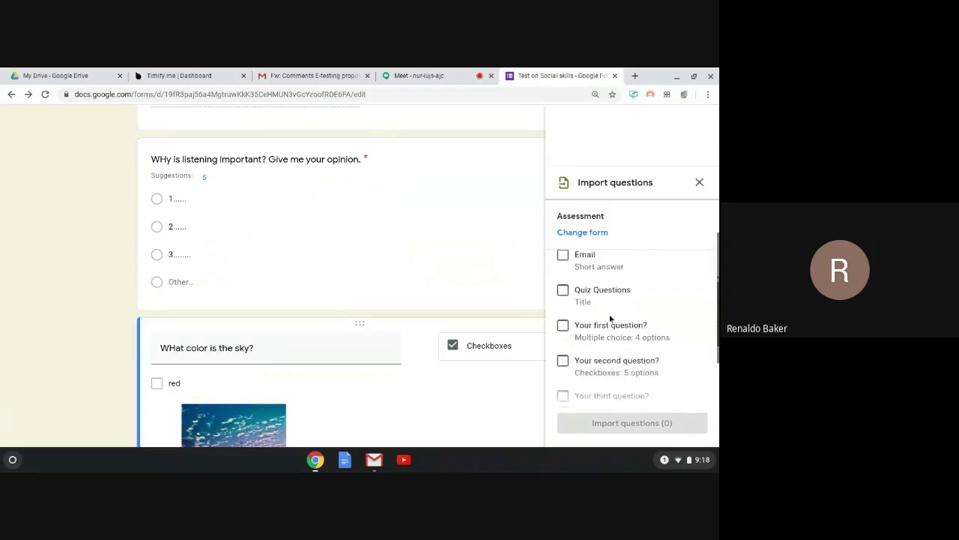
pyautogui.scroll(-5, 610, 317)
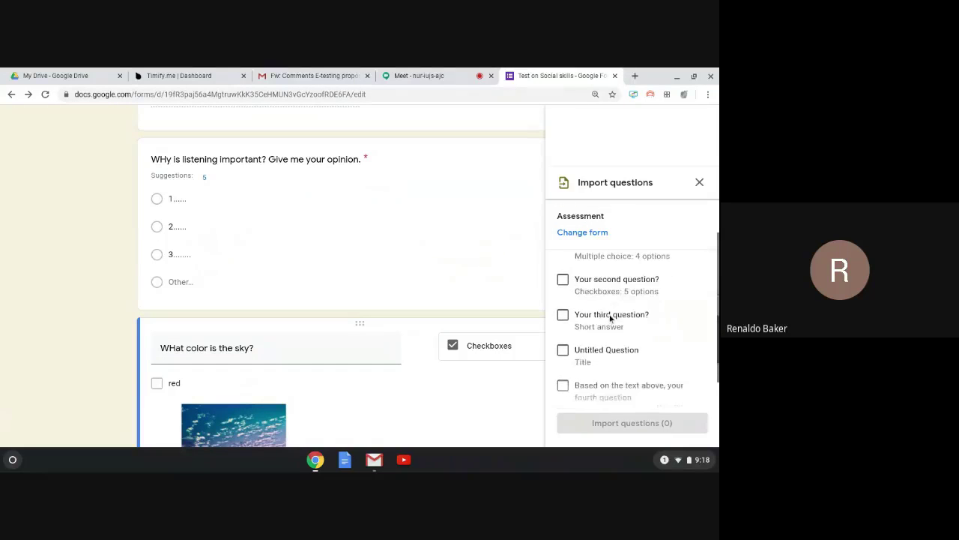
pyautogui.scroll(10, 610, 318)
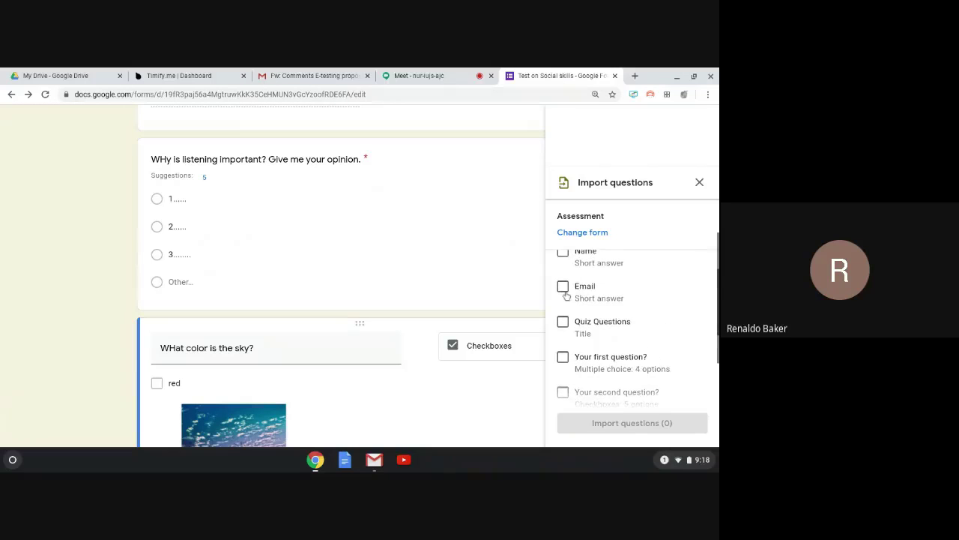
pyautogui.click(563, 289)
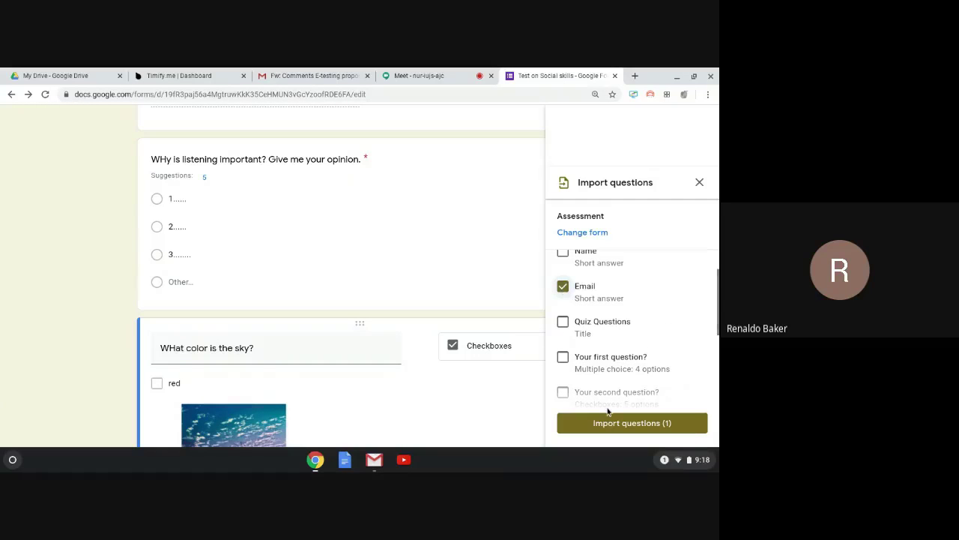
pyautogui.click(563, 289)
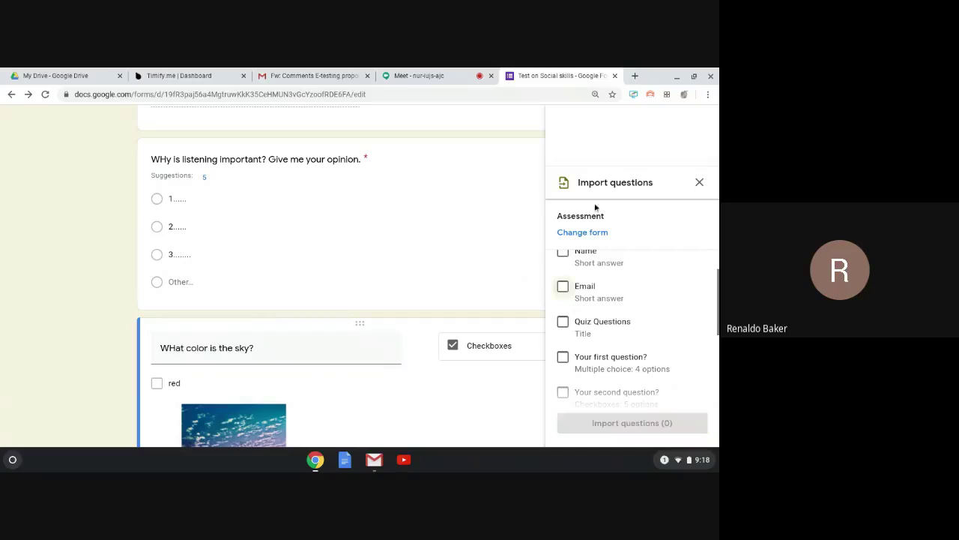
pyautogui.click(699, 182)
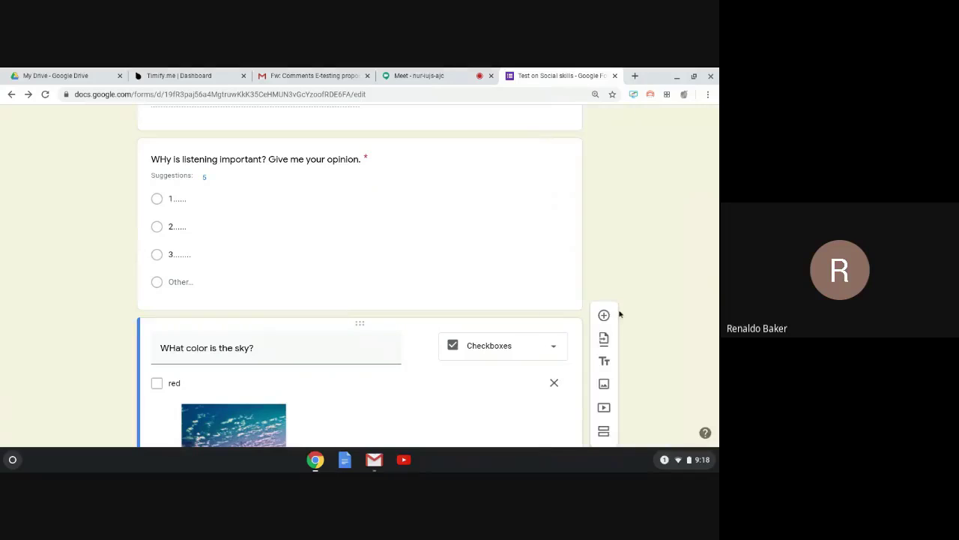
# Choose the "Testing: 1-2" form as the source for importing questions.
pyautogui.click(604, 339)
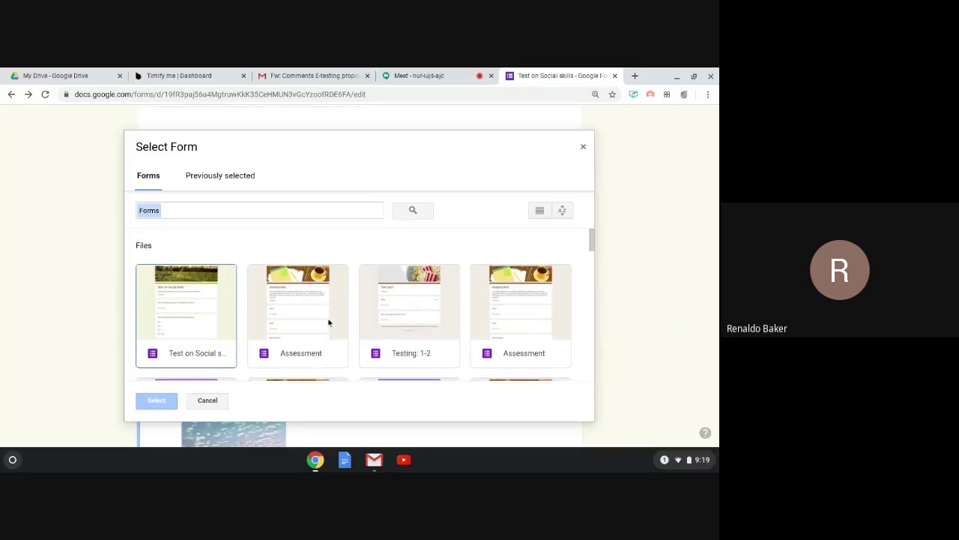
pyautogui.scroll(-2, 322, 323)
pyautogui.scroll(2, 319, 325)
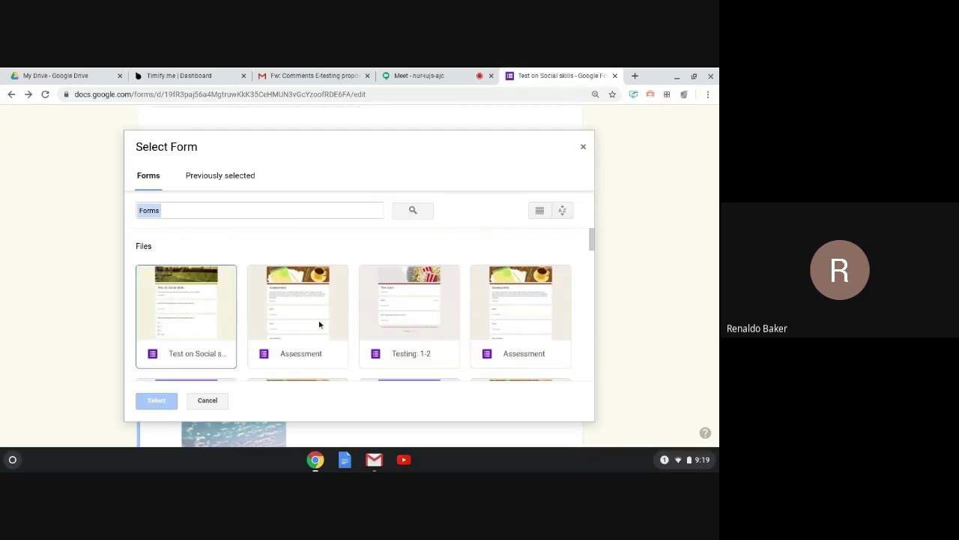
pyautogui.click(402, 299)
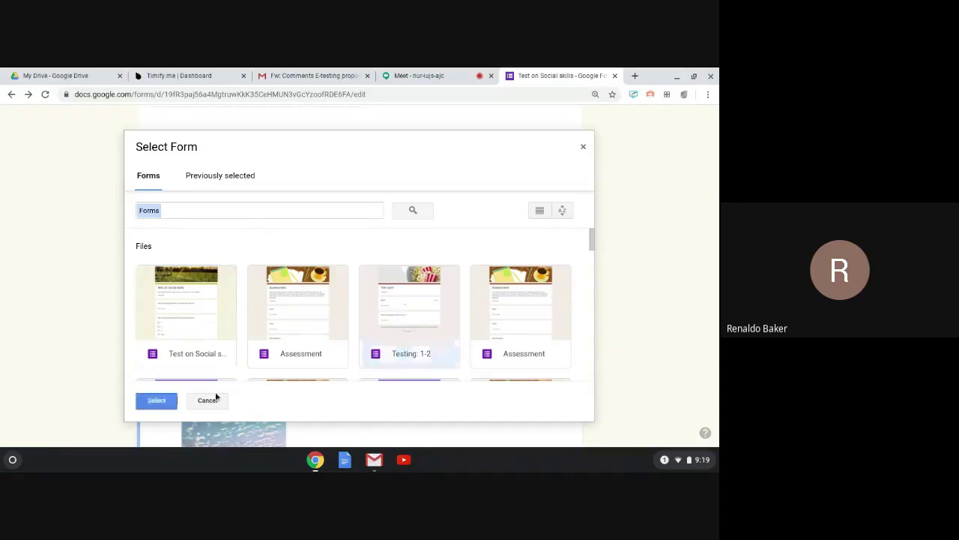
pyautogui.click(146, 407)
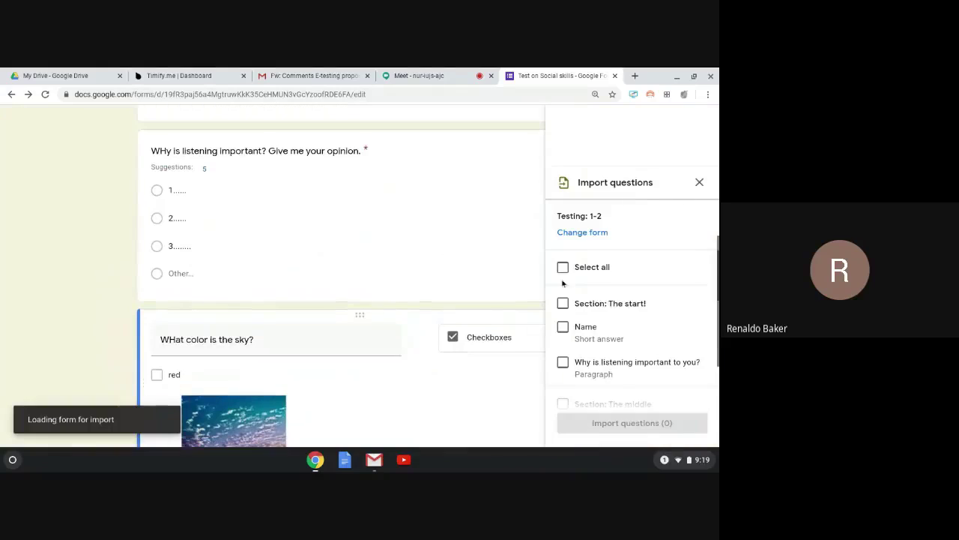
# Import the image item "Take look at this image and answer the following questions?" from the "Testing: 1-2" form.
pyautogui.scroll(-1, 573, 307)
pyautogui.scroll(-2, 579, 314)
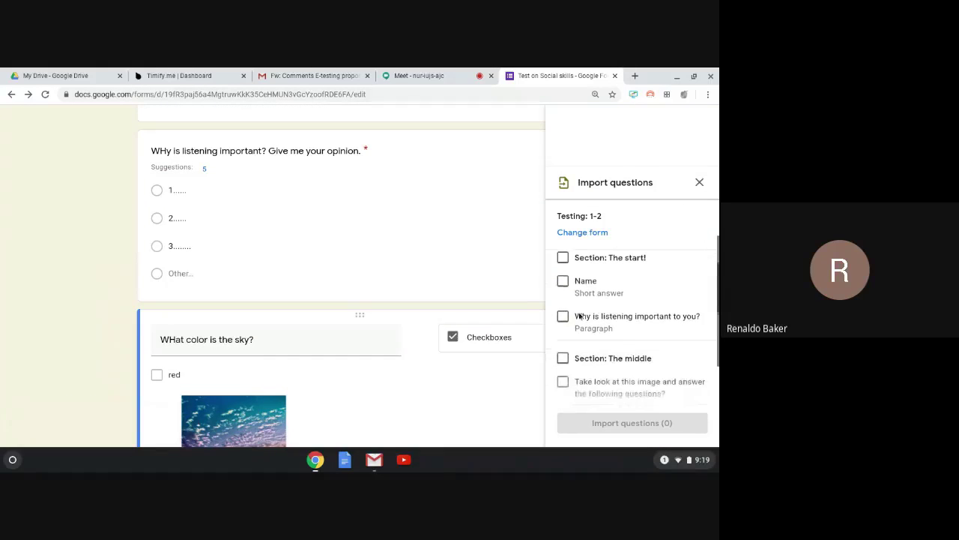
pyautogui.scroll(-1, 579, 315)
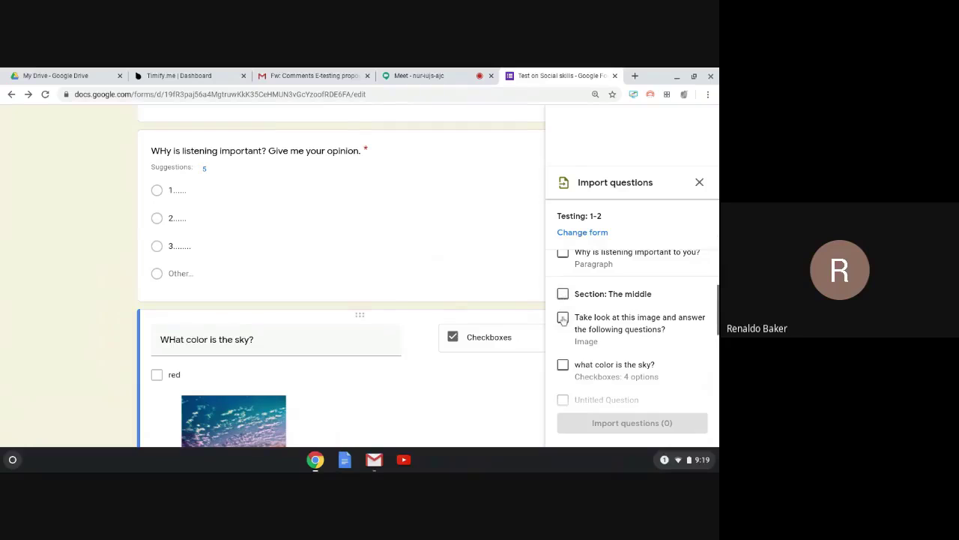
pyautogui.click(563, 318)
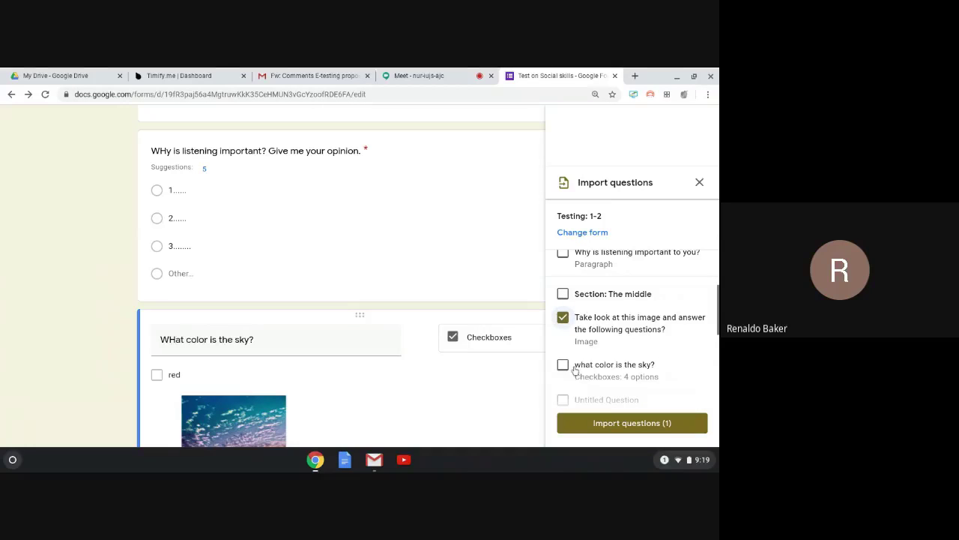
pyautogui.click(623, 425)
# Examine the imported image item, checking its title, its picture and its position among the form's questions.
pyautogui.scroll(1, 453, 367)
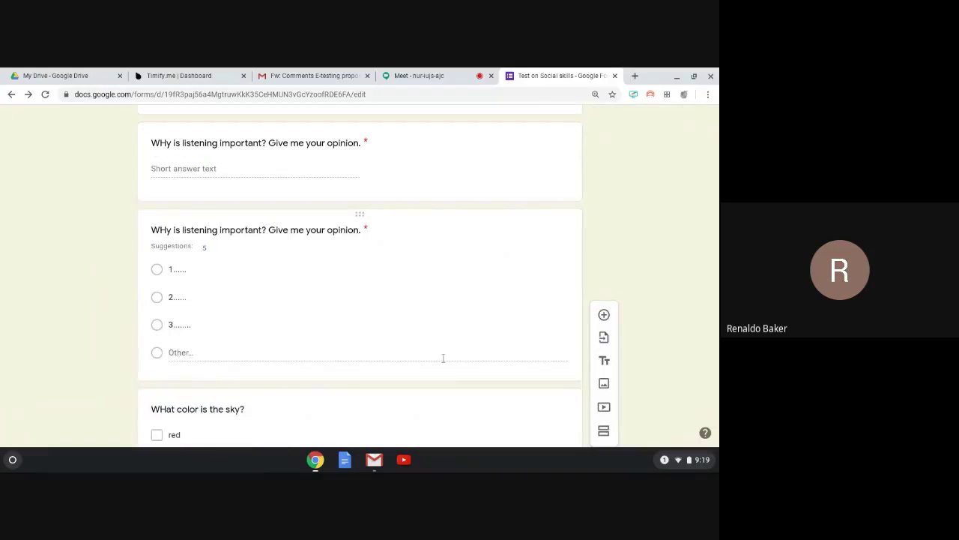
pyautogui.scroll(4, 429, 347)
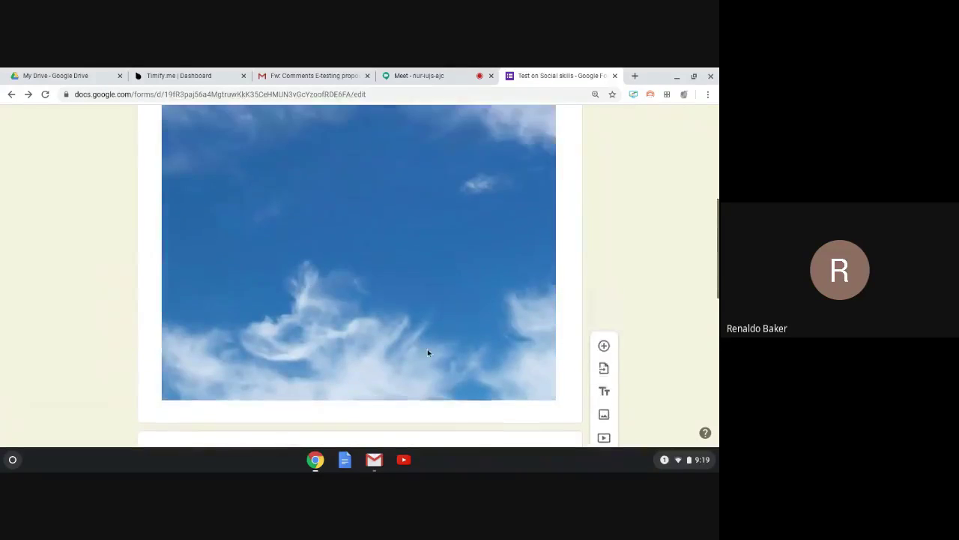
pyautogui.scroll(2, 428, 348)
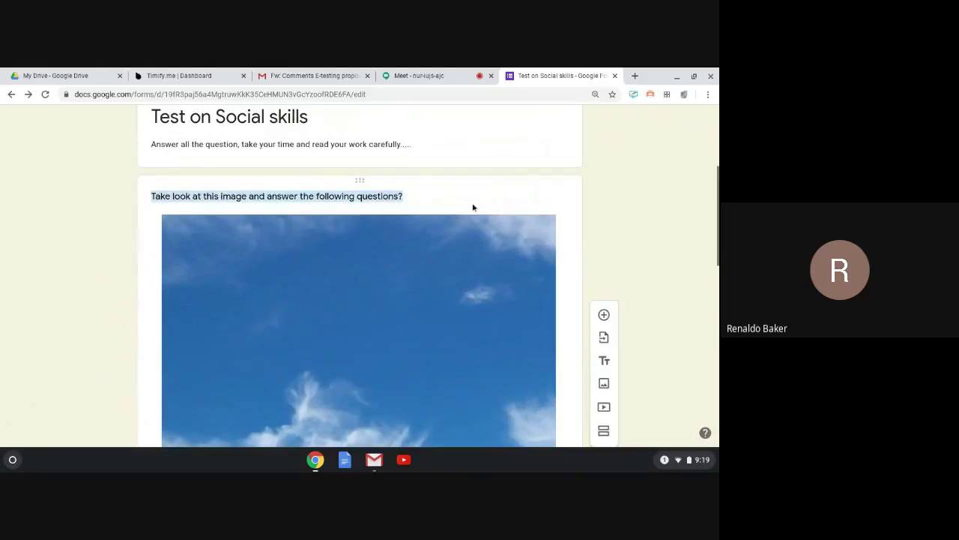
pyautogui.click(473, 208)
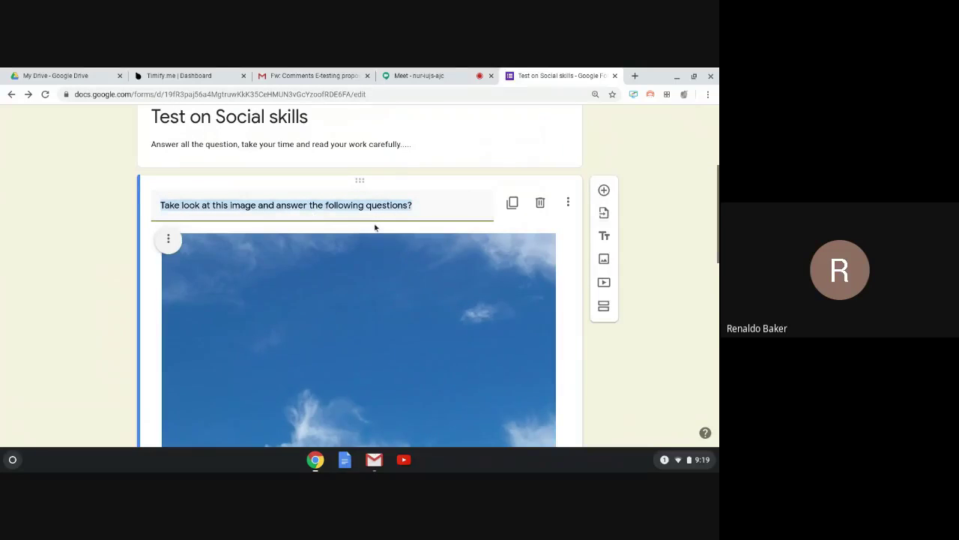
pyautogui.scroll(-2, 399, 230)
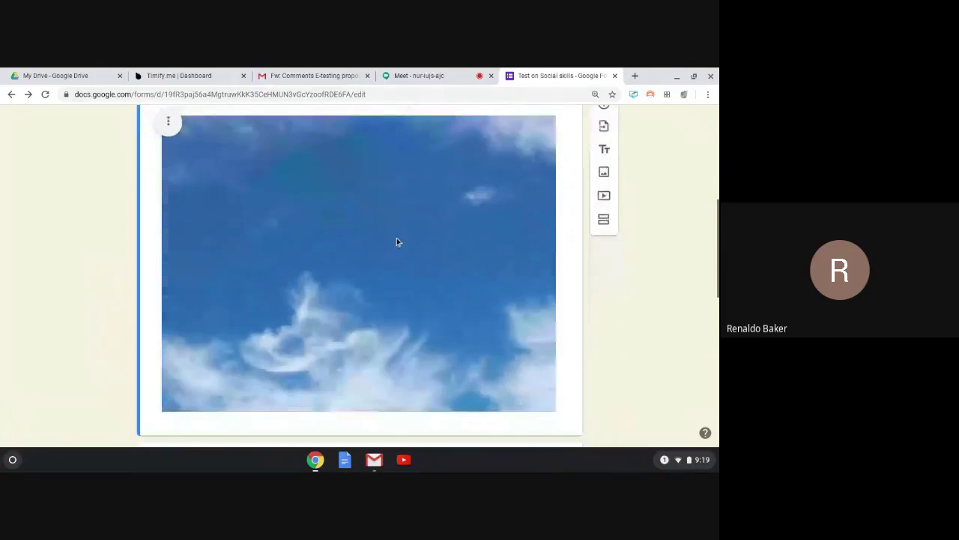
pyautogui.scroll(-2, 396, 241)
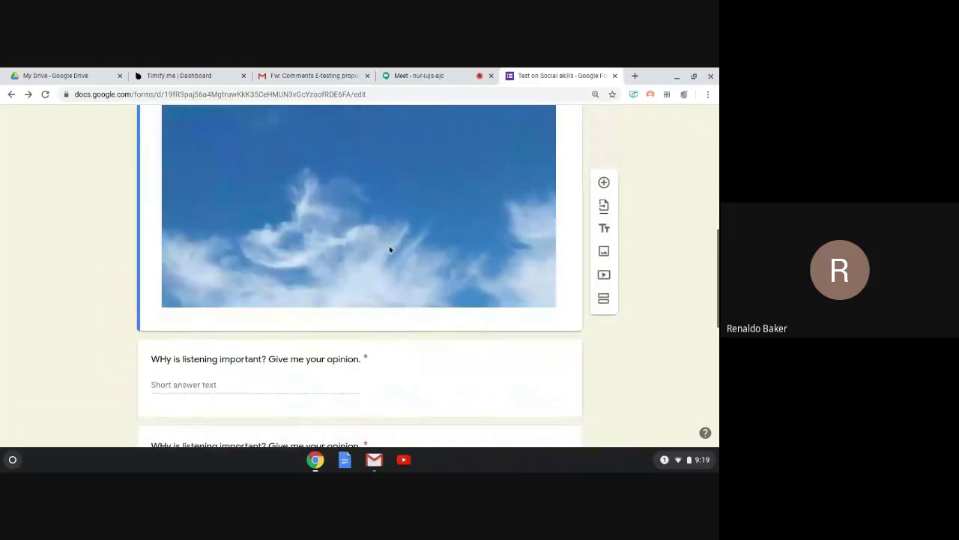
pyautogui.scroll(4, 390, 250)
pyautogui.scroll(-1, 391, 252)
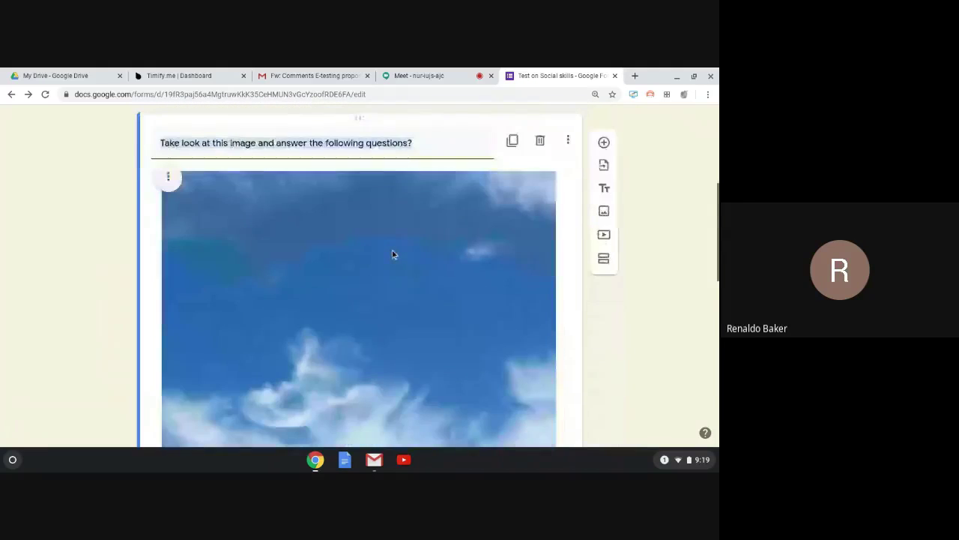
# Add a new multiple-choice question and move it directly beneath the sky image item.
pyautogui.scroll(-2, 471, 365)
pyautogui.scroll(-1, 458, 342)
pyautogui.click(464, 343)
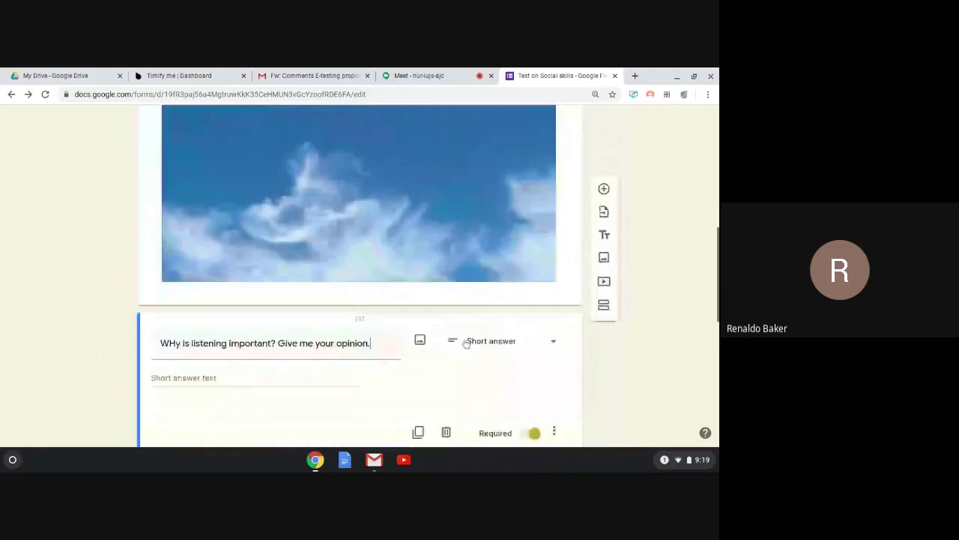
pyautogui.click(605, 315)
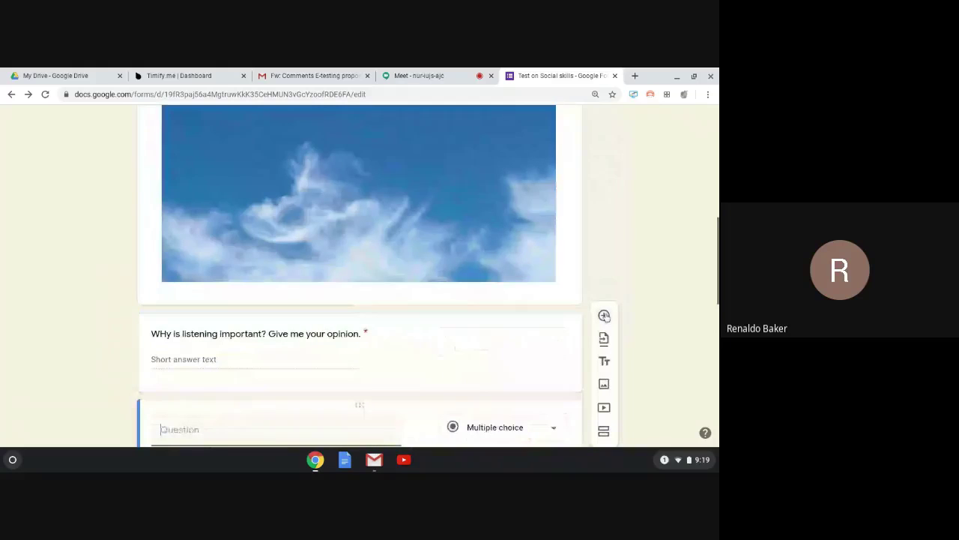
pyautogui.moveTo(360, 405); pyautogui.dragTo(377, 341)
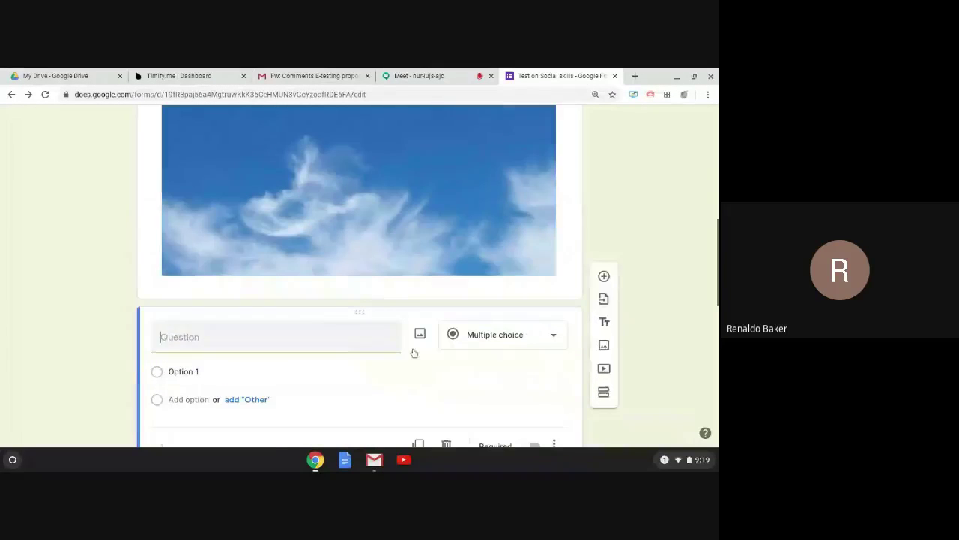
# Title the new question "What color is the sky?" and give it the options "red", "blue" and "green".
pyautogui.click(290, 342)
pyautogui.write('Wha')
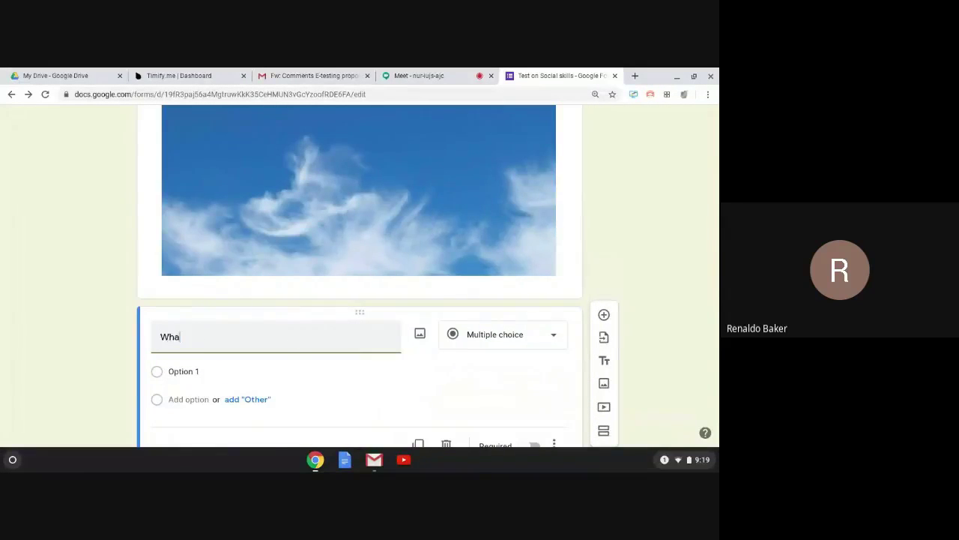
pyautogui.write('t color is the sky?')
pyautogui.click(184, 371)
pyautogui.write('red')
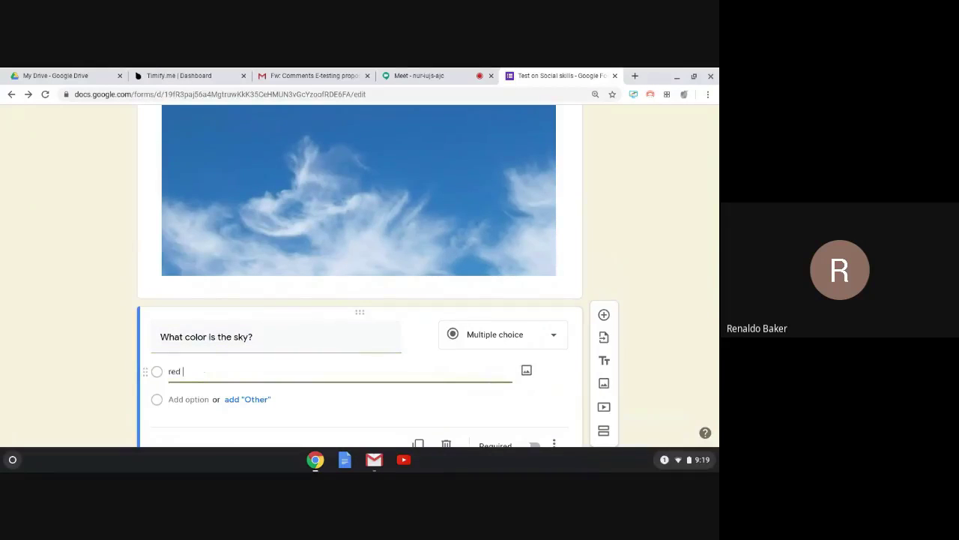
pyautogui.press('Return')
pyautogui.write('blue')
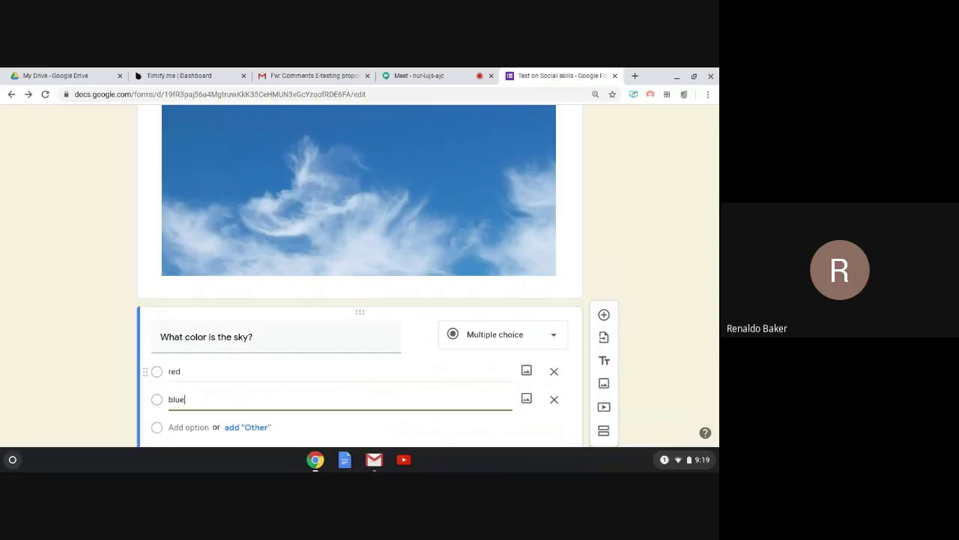
pyautogui.press('Return')
pyautogui.write('green')
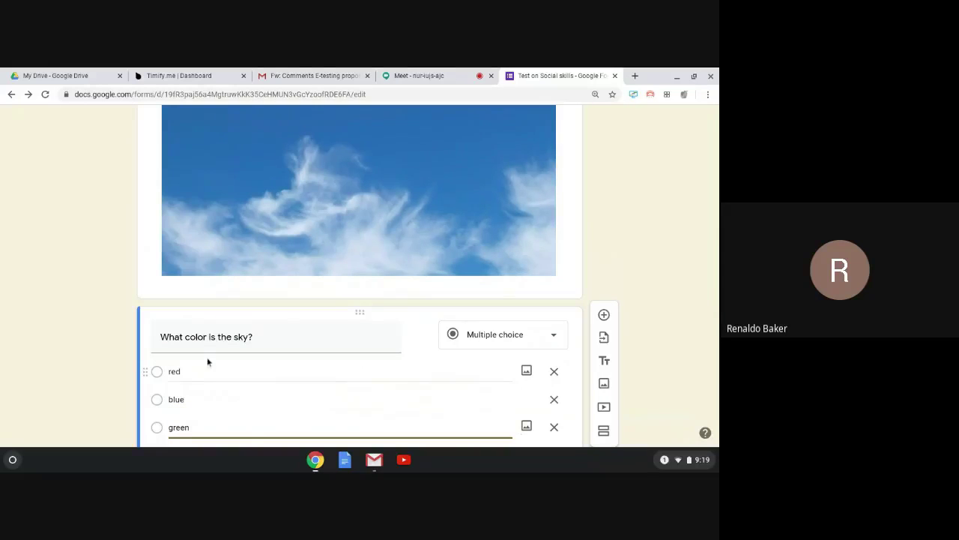
# Examine how the sky color question follows the image item, and review the form up to its title and header.
pyautogui.scroll(-2, 333, 348)
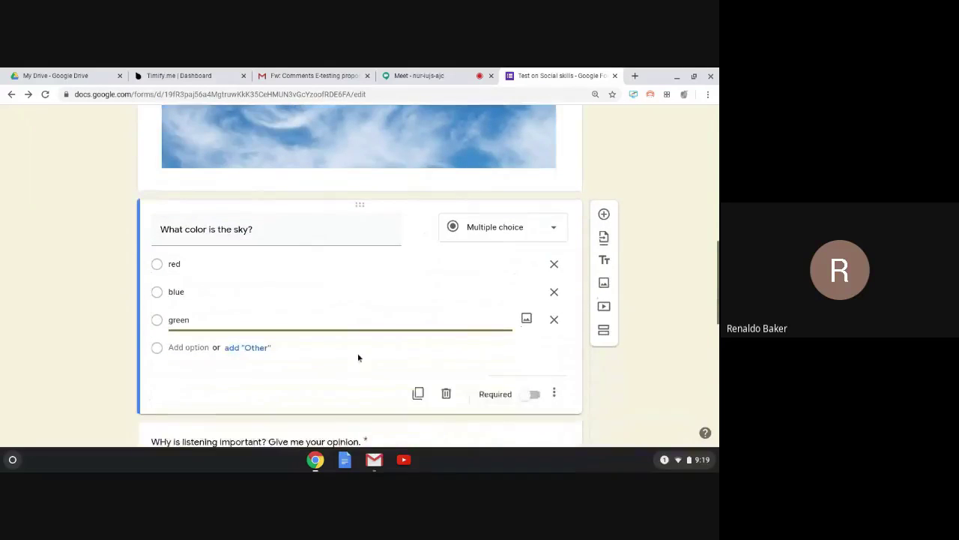
pyautogui.scroll(1, 390, 273)
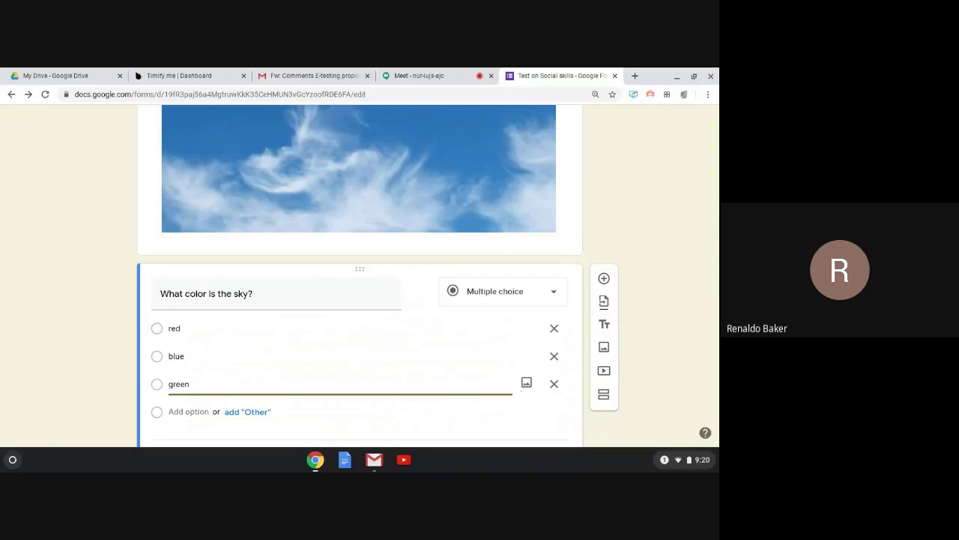
pyautogui.scroll(-1, 388, 263)
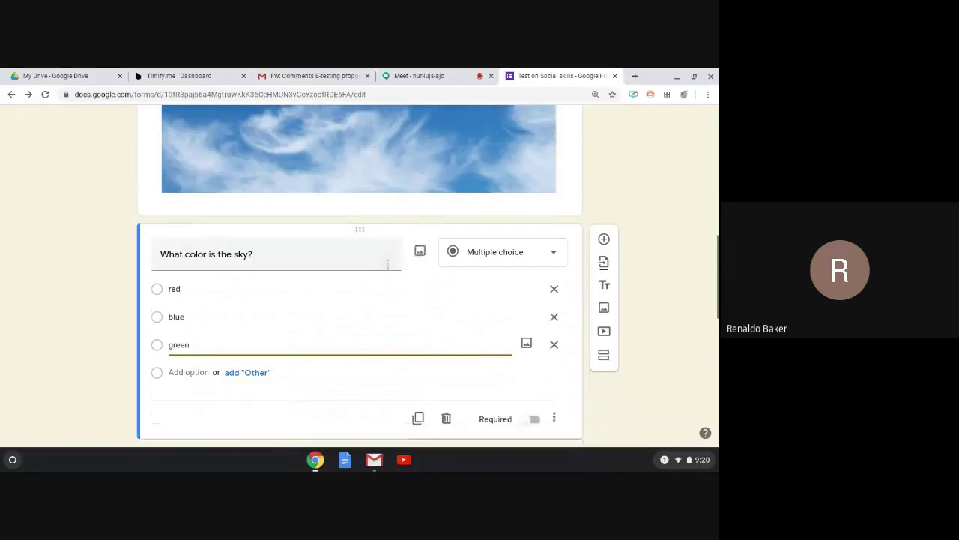
pyautogui.scroll(-1, 388, 262)
pyautogui.scroll(-1, 393, 262)
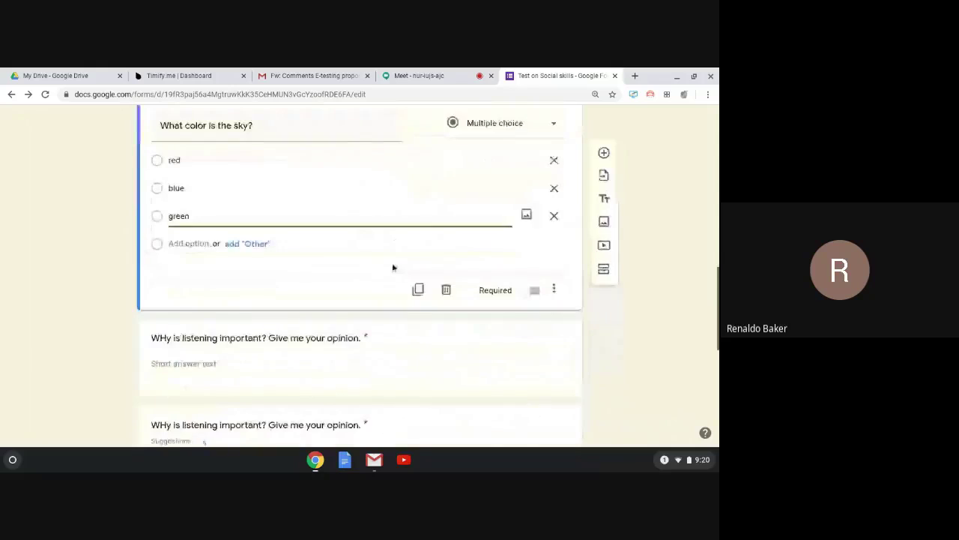
pyautogui.scroll(1, 395, 270)
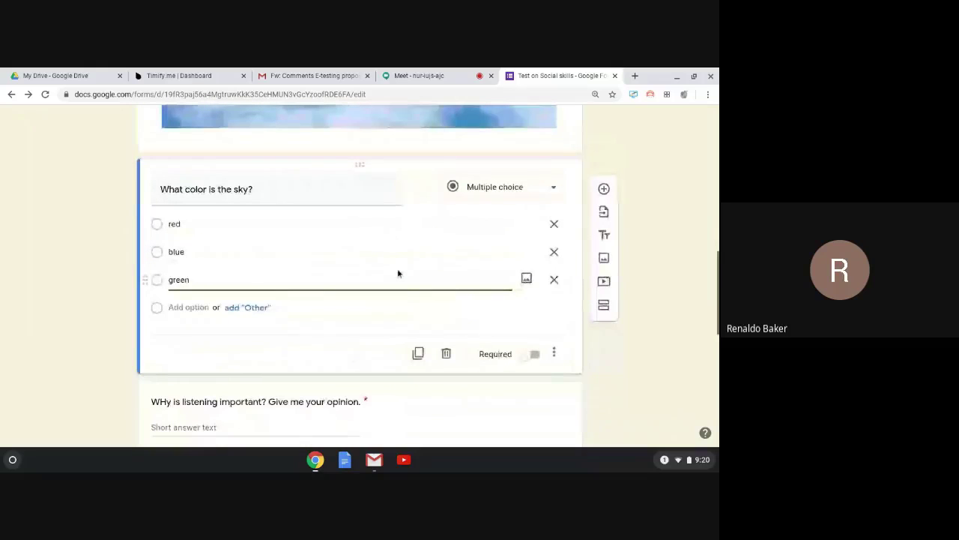
pyautogui.scroll(5, 399, 274)
pyautogui.scroll(-4, 397, 273)
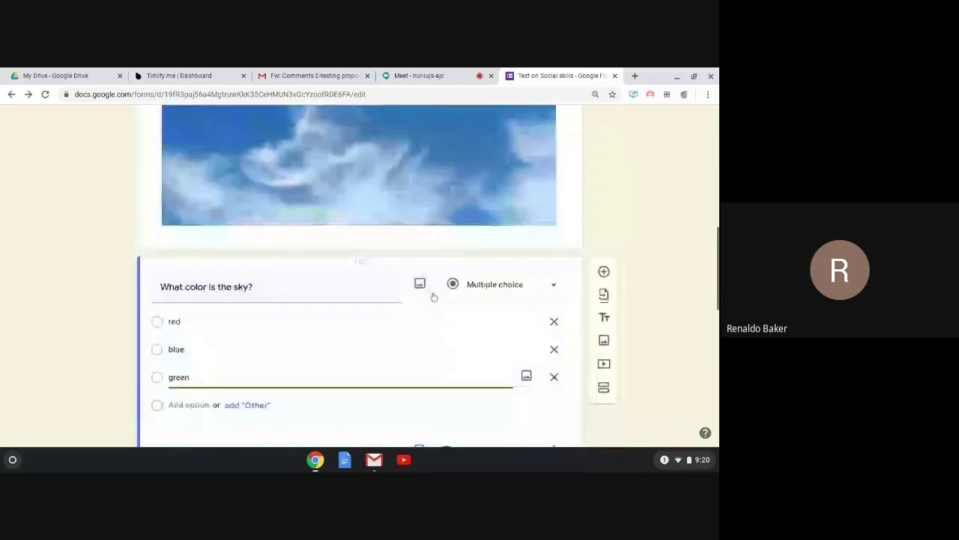
pyautogui.scroll(-1, 450, 294)
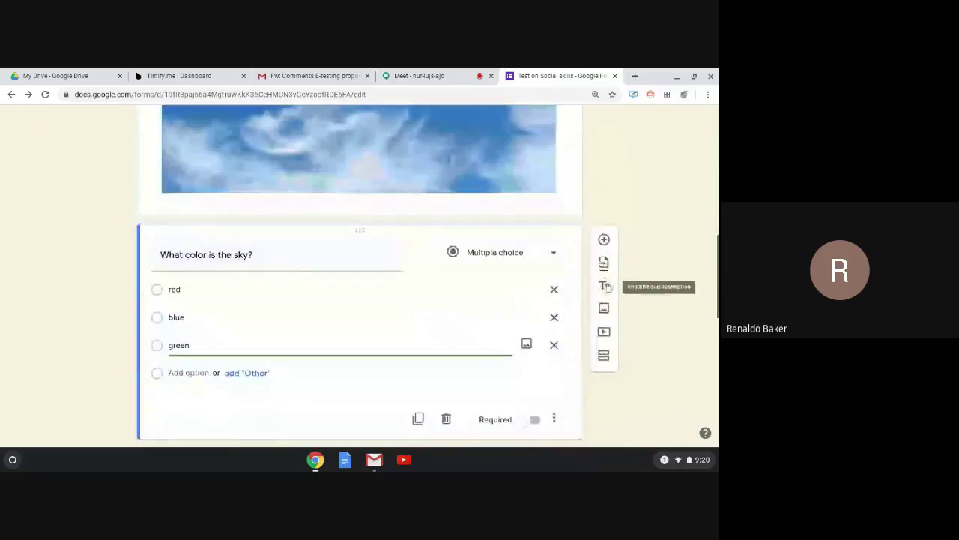
pyautogui.scroll(-1, 608, 288)
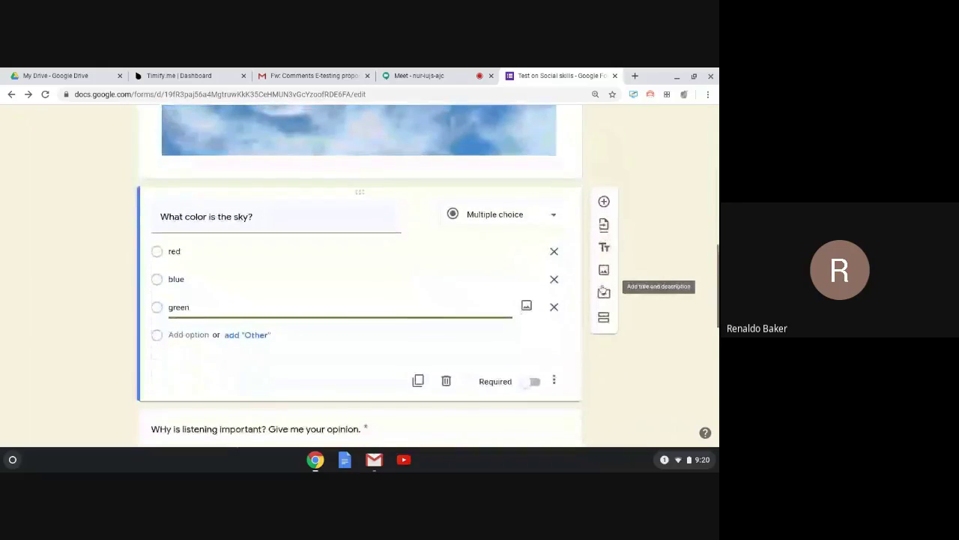
pyautogui.scroll(2, 603, 290)
pyautogui.scroll(6, 521, 290)
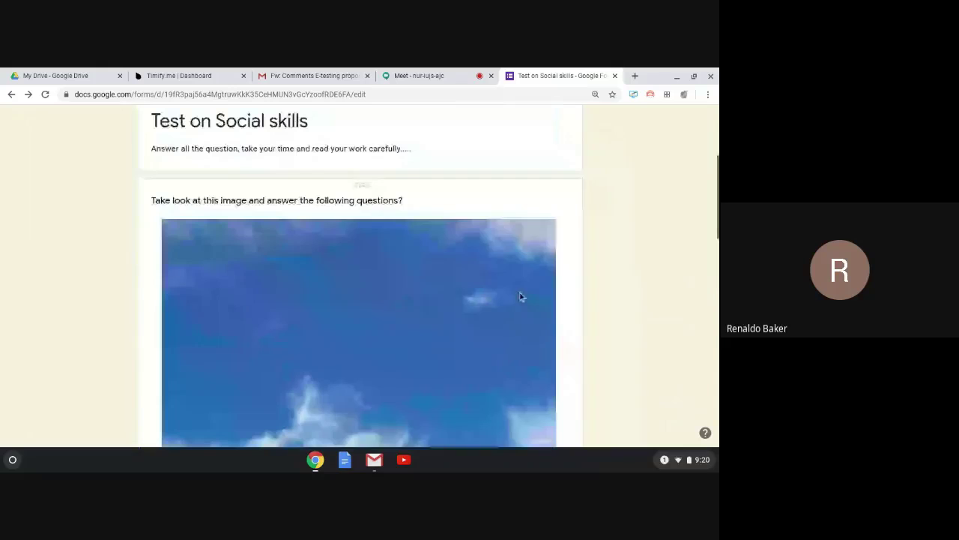
pyautogui.scroll(3, 360, 313)
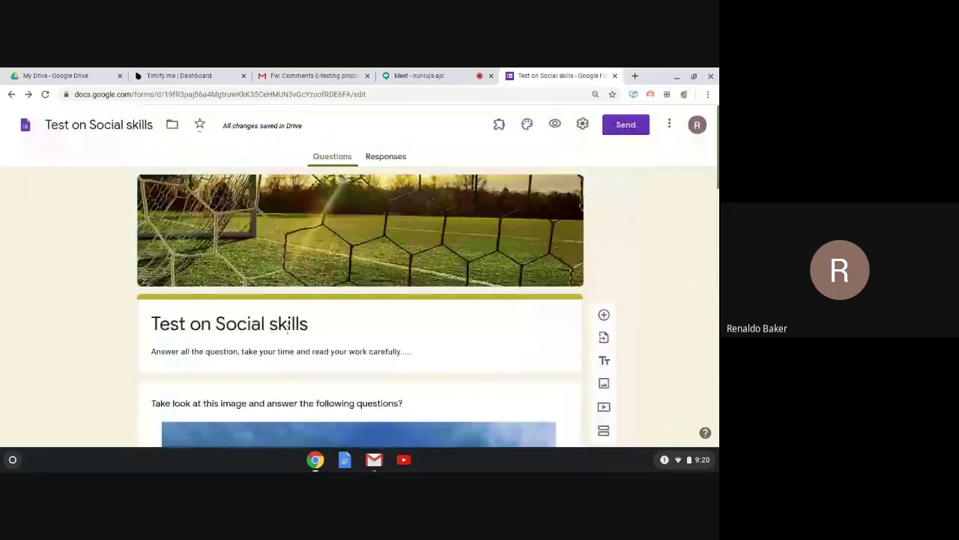
# Add a title-and-description block and place it directly above the checkbox question "WHat color is the sky?".
pyautogui.scroll(-1, 288, 333)
pyautogui.scroll(-1, 289, 334)
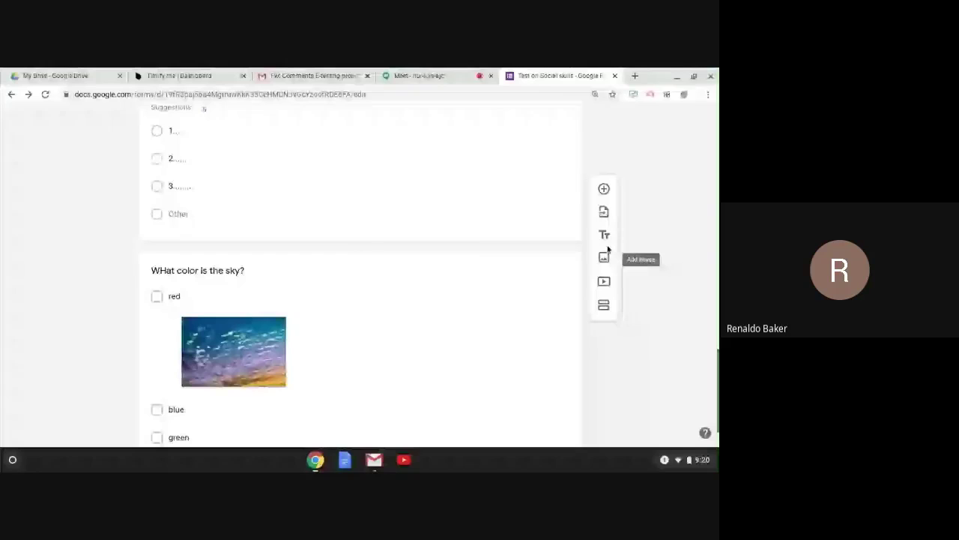
pyautogui.scroll(1, 448, 303)
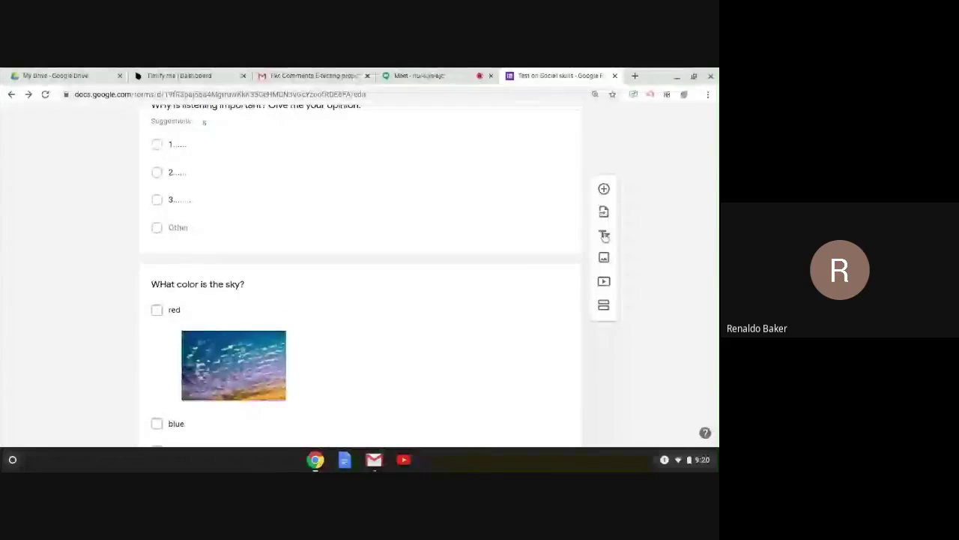
pyautogui.scroll(-1, 448, 304)
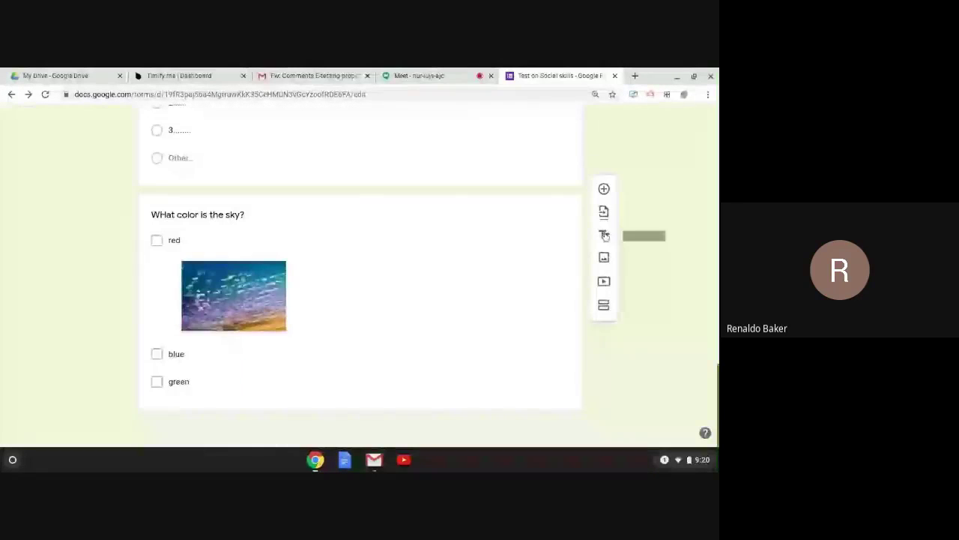
pyautogui.scroll(1, 334, 275)
pyautogui.scroll(-1, 338, 280)
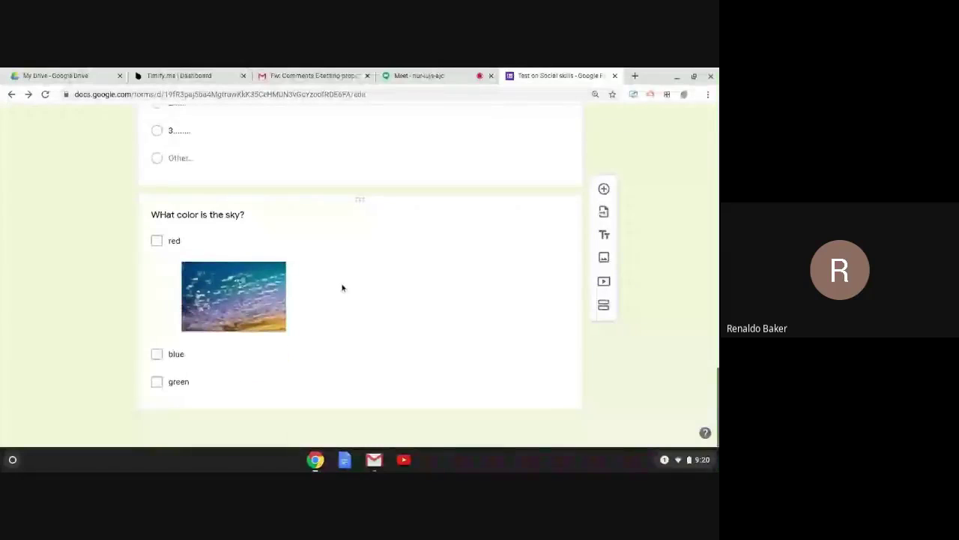
pyautogui.scroll(5, 342, 287)
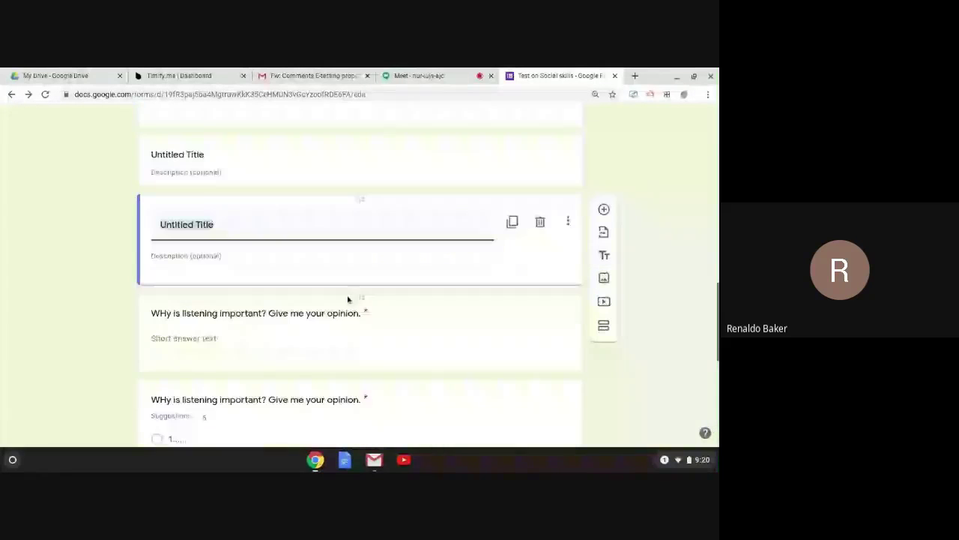
pyautogui.moveTo(360, 200); pyautogui.dragTo(374, 353)
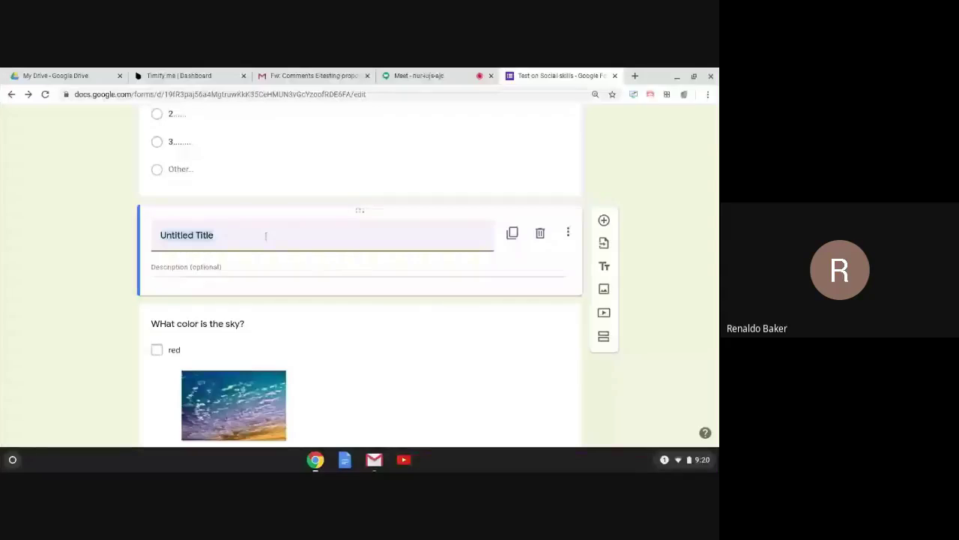
# Title the block "Sky color" and enter "kjhjf" as its description.
pyautogui.write('Co')
pyautogui.press('BackSpace')
pyautogui.press('BackSpace')
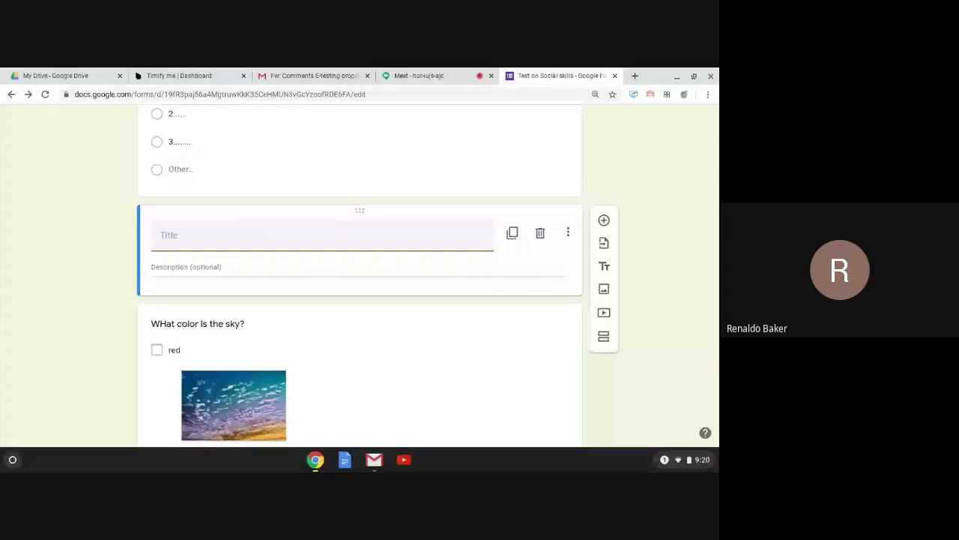
pyautogui.write('Sky color')
pyautogui.click(264, 273)
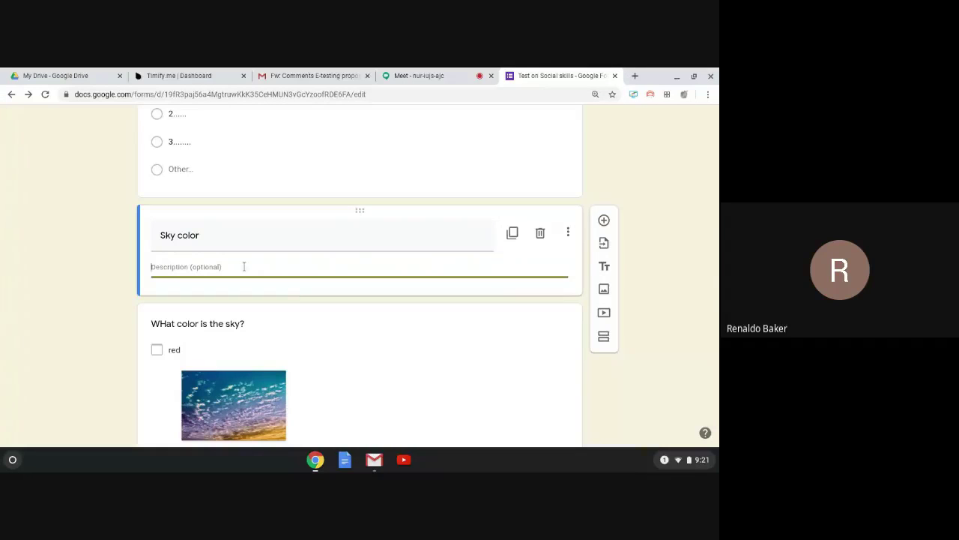
pyautogui.write('kjhjf')
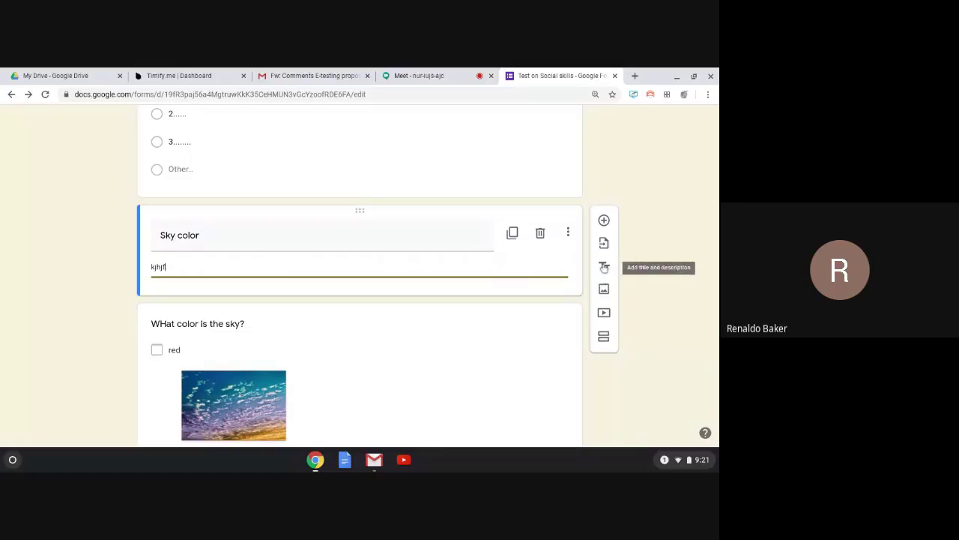
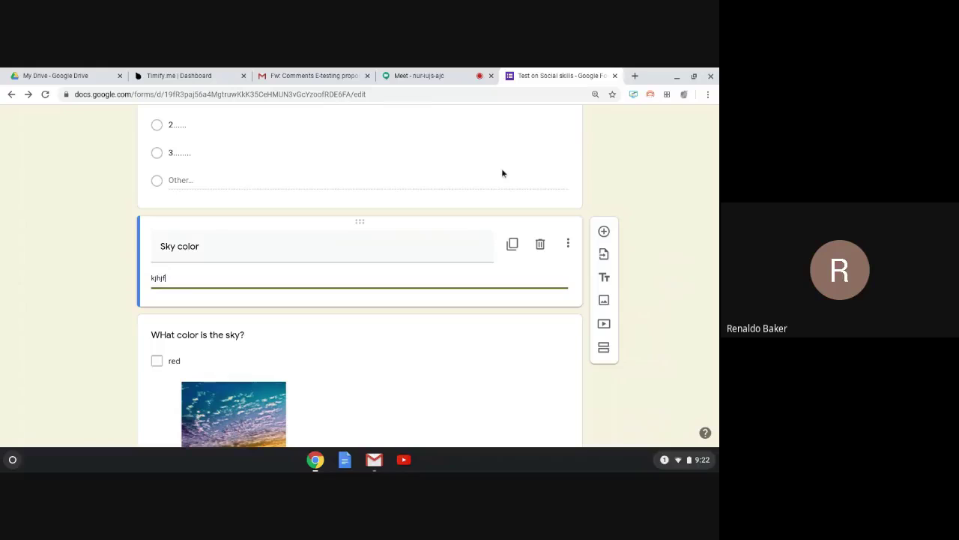
# Add a new section directly after the "Sky color" block and check how the form's first section is laid out.
pyautogui.click(605, 350)
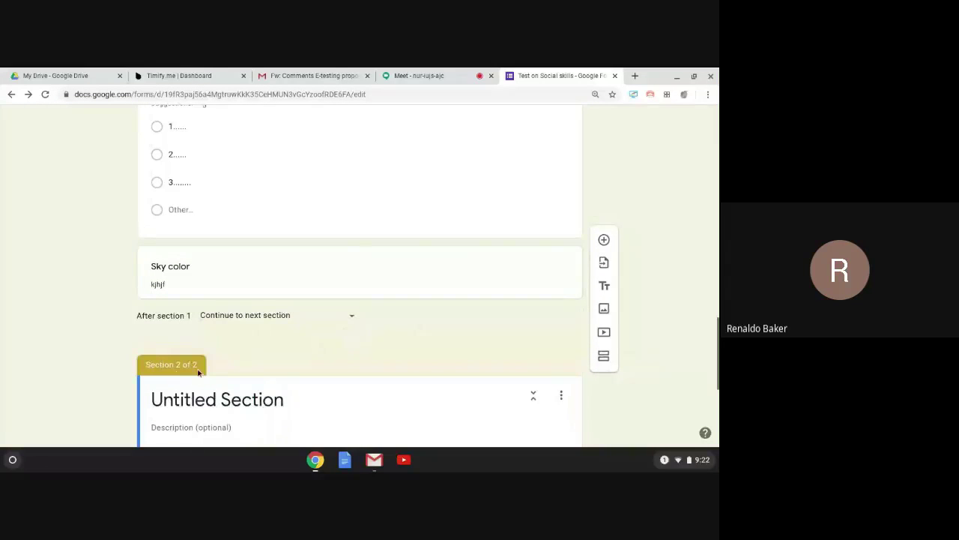
pyautogui.scroll(6, 243, 323)
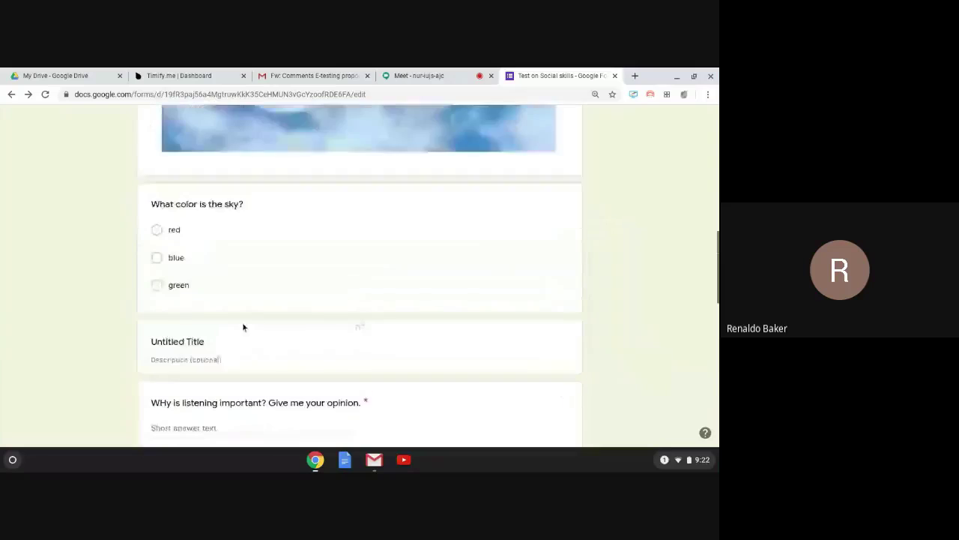
pyautogui.scroll(5, 245, 306)
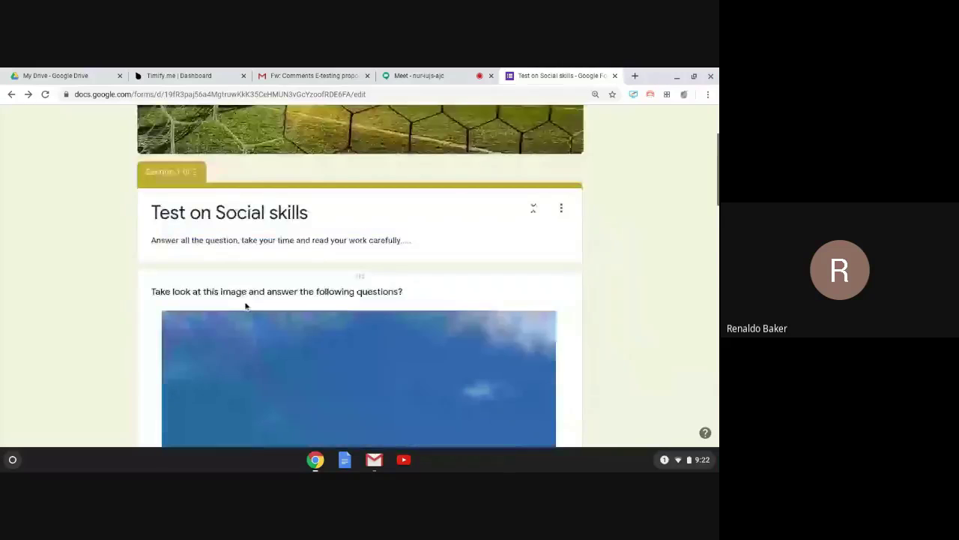
pyautogui.scroll(-3, 337, 272)
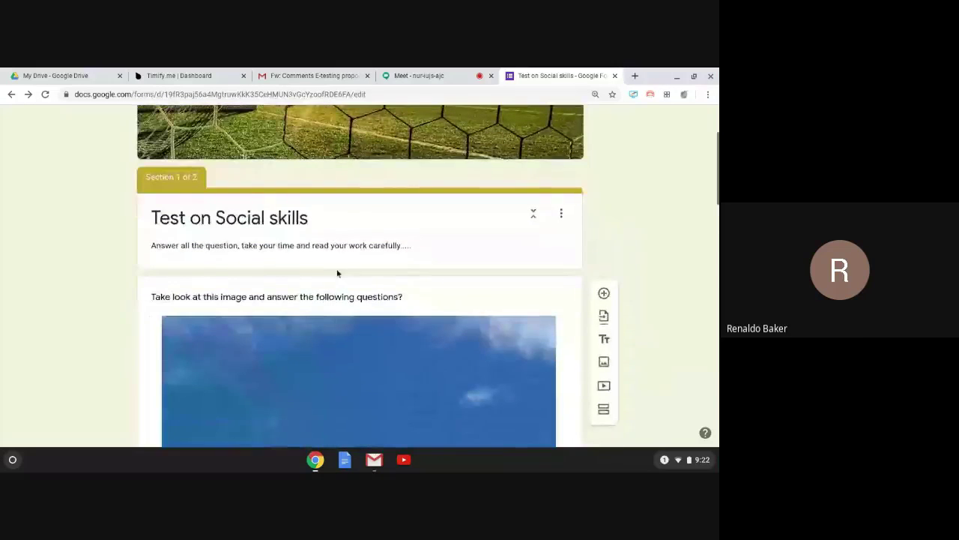
pyautogui.scroll(-3, 546, 296)
# Add a third section to the form and check where the first section ends.
pyautogui.scroll(5, 546, 297)
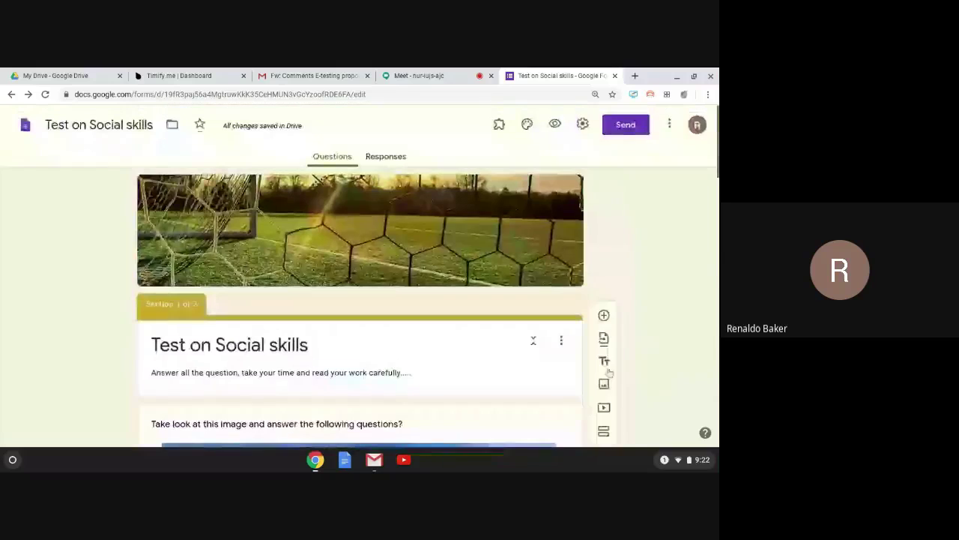
pyautogui.click(604, 431)
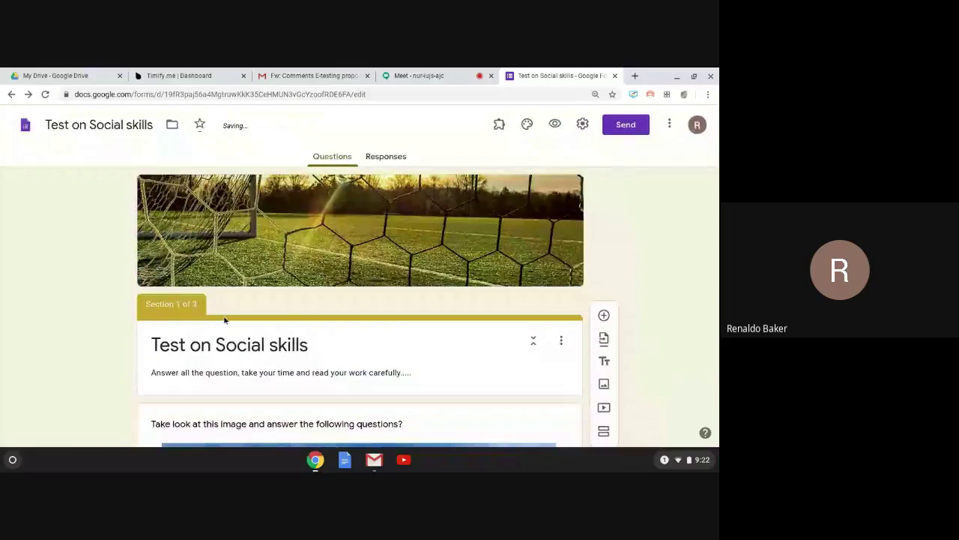
pyautogui.scroll(-5, 240, 326)
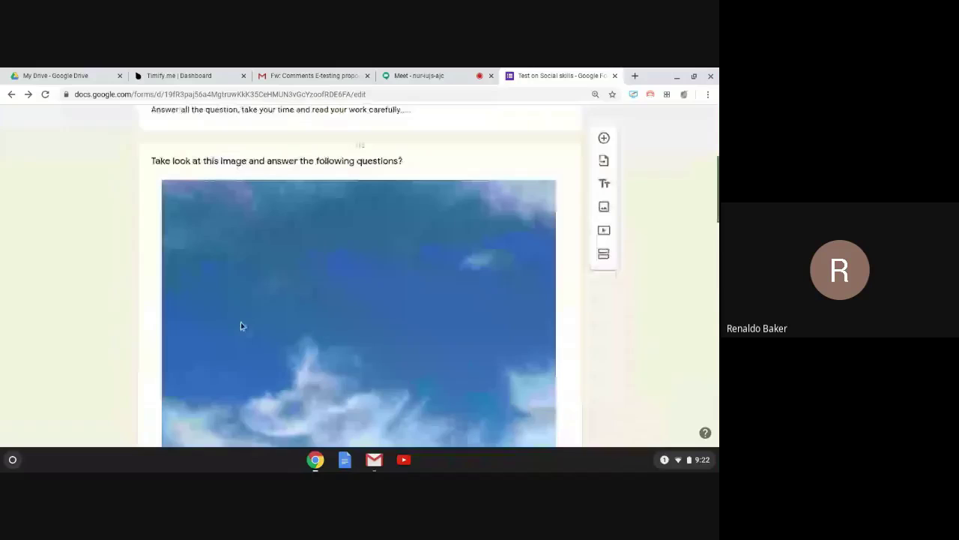
pyautogui.scroll(-10, 240, 326)
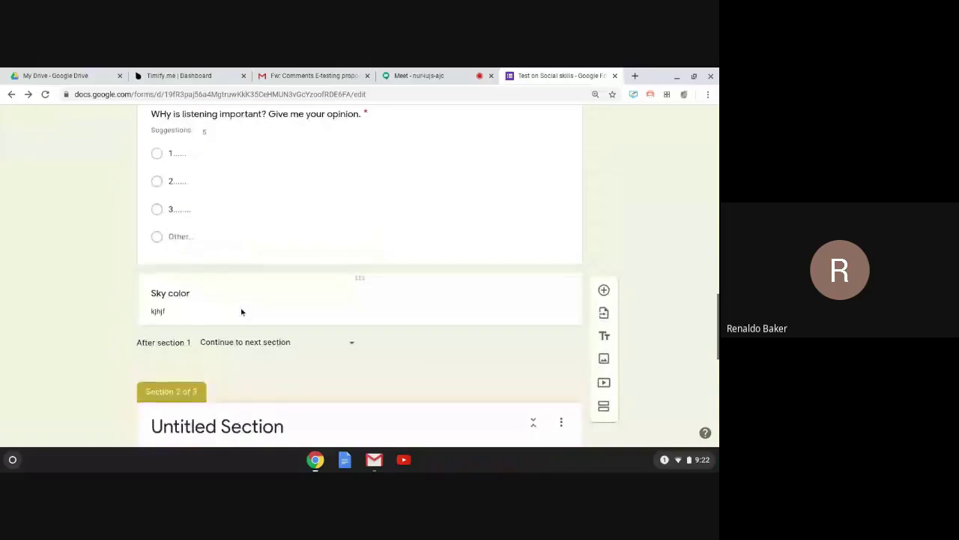
# Title the form's second section "Hearing vs listening".
pyautogui.scroll(-4, 240, 312)
pyautogui.scroll(1, 254, 244)
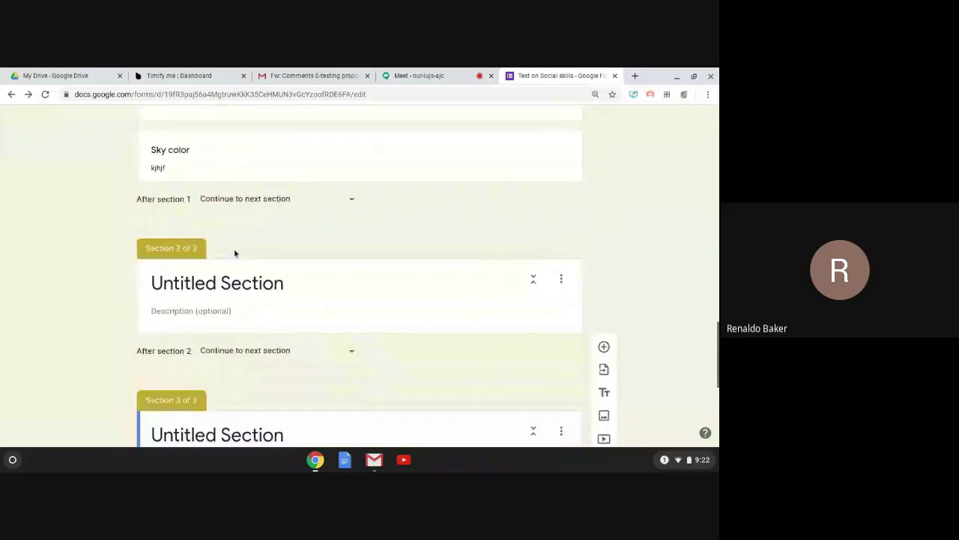
pyautogui.click(210, 279)
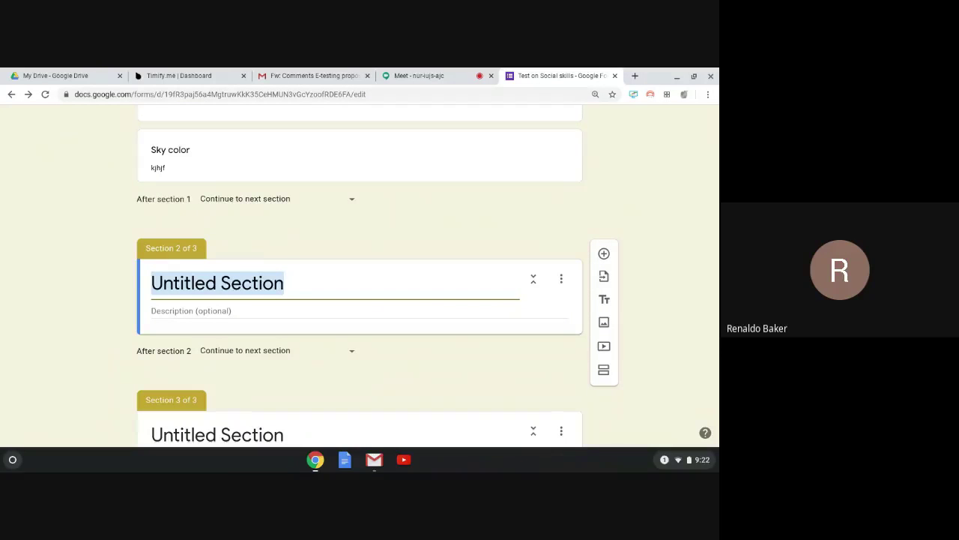
pyautogui.write('Her')
pyautogui.press('BackSpace')
pyautogui.write('ar')
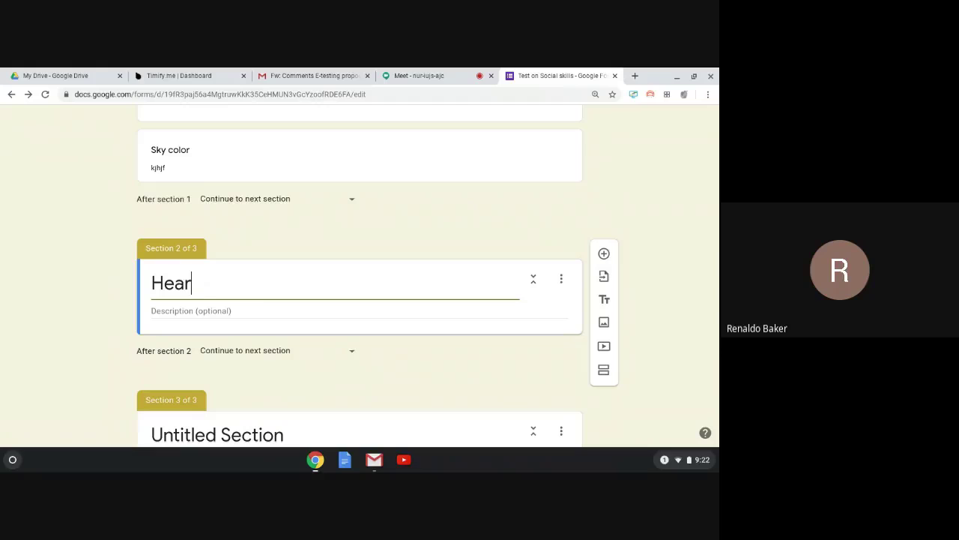
pyautogui.write('ing vs listening')
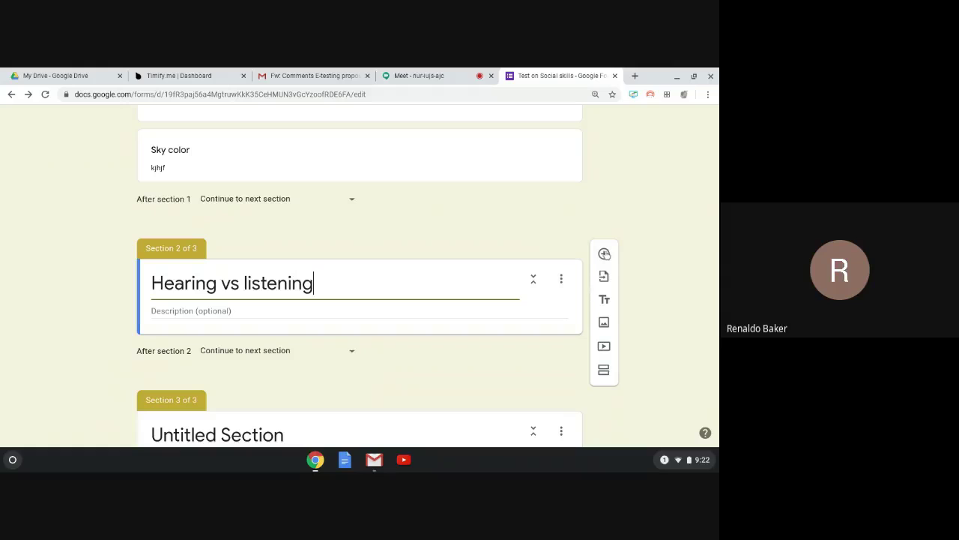
# Add two blank multiple-choice questions to the "Hearing vs listening" section.
pyautogui.click(604, 253)
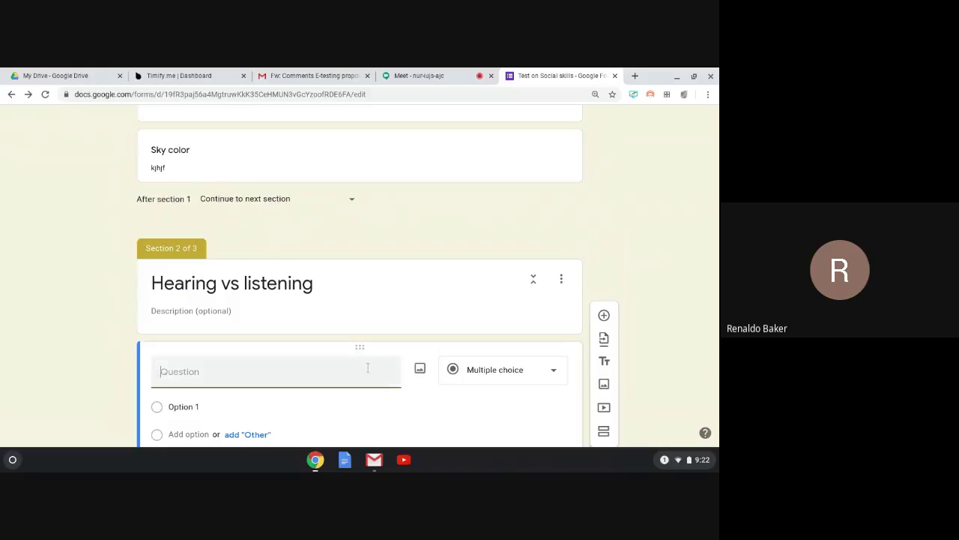
pyautogui.scroll(-2, 359, 353)
pyautogui.click(604, 222)
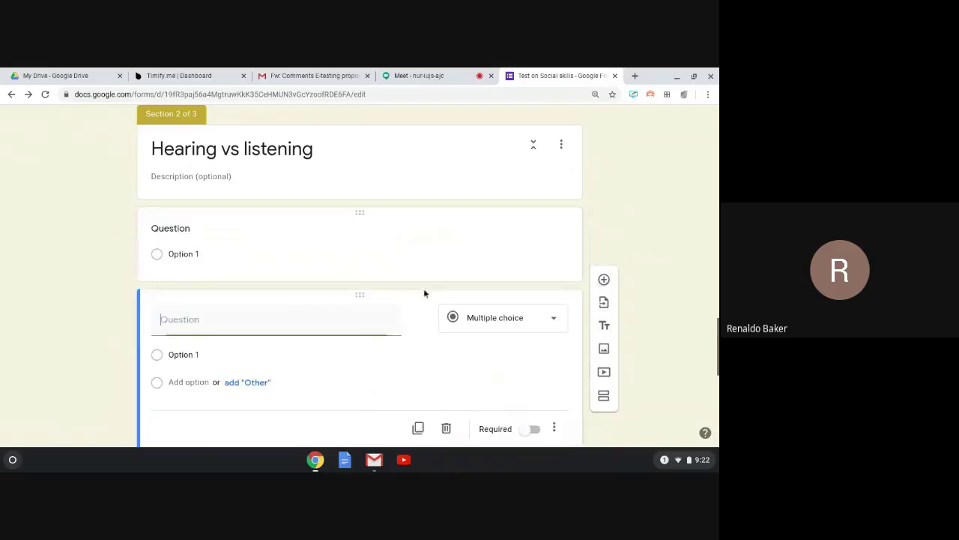
# Replace the third section's placeholder title with "Your opinion".
pyautogui.scroll(-3, 332, 351)
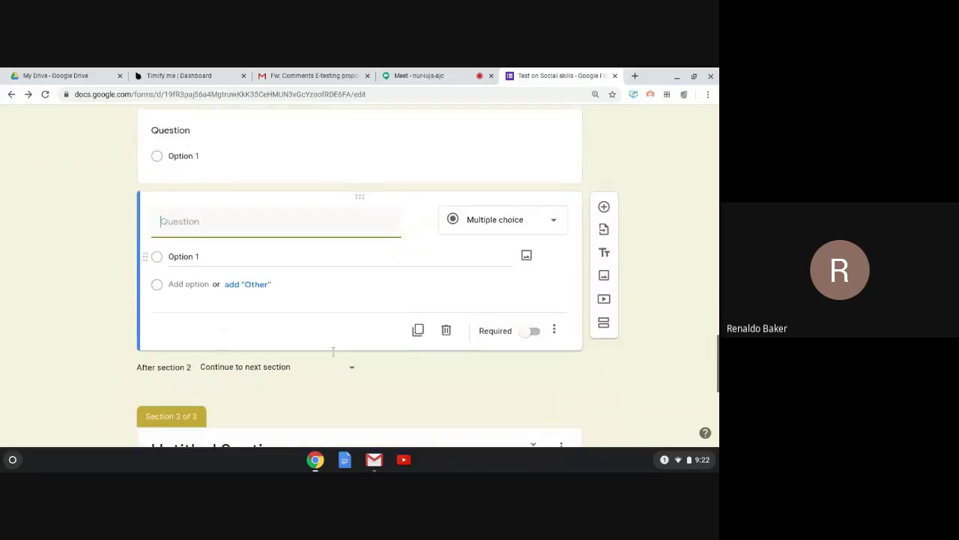
pyautogui.click(217, 326)
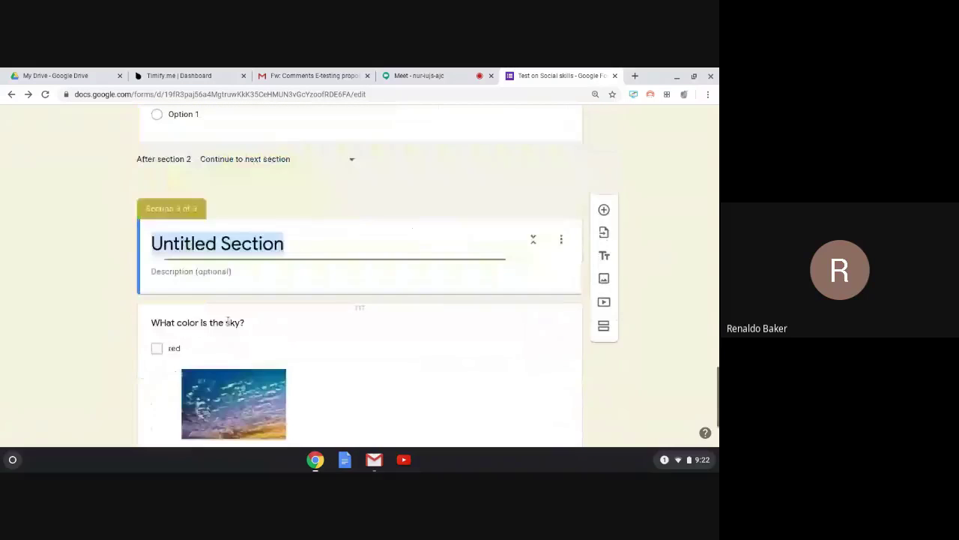
pyautogui.press('BackSpace')
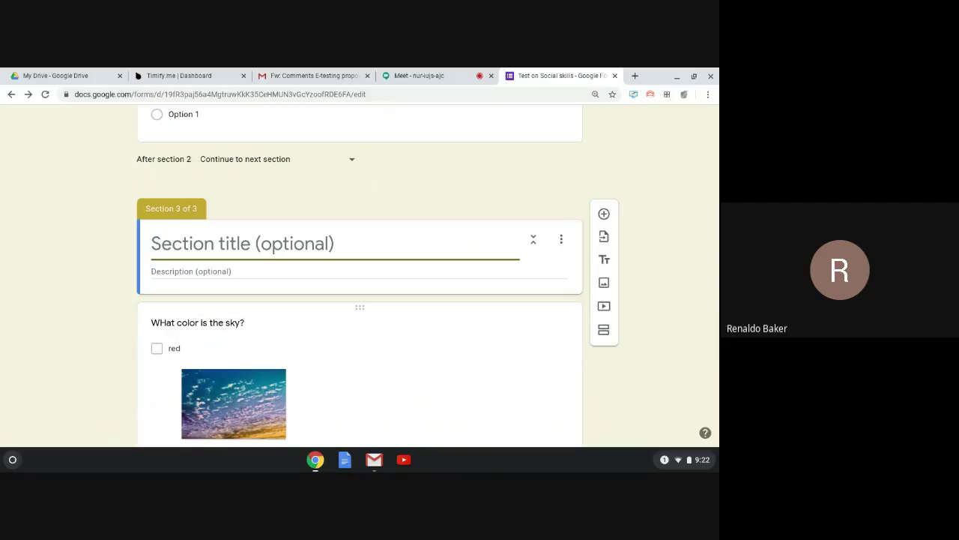
pyautogui.write('Your')
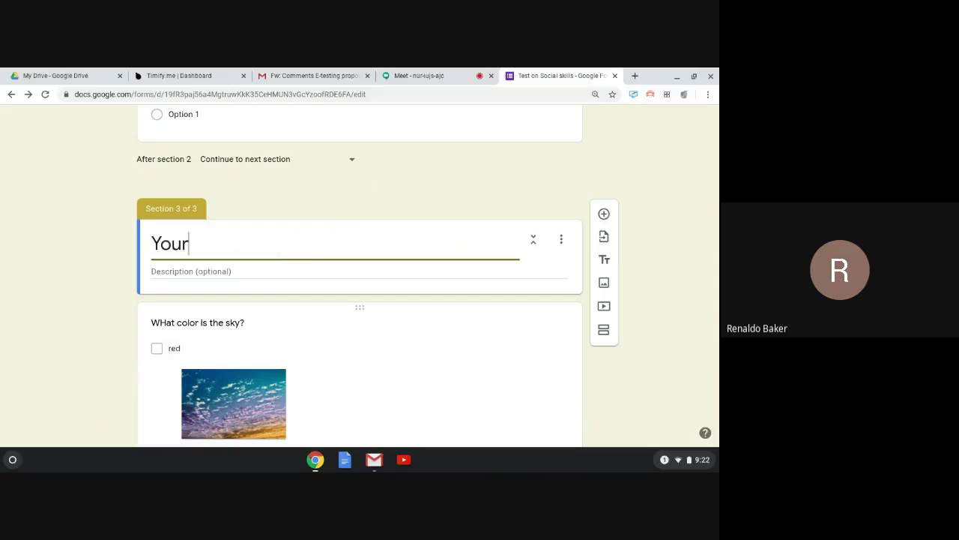
pyautogui.write(' opinion')
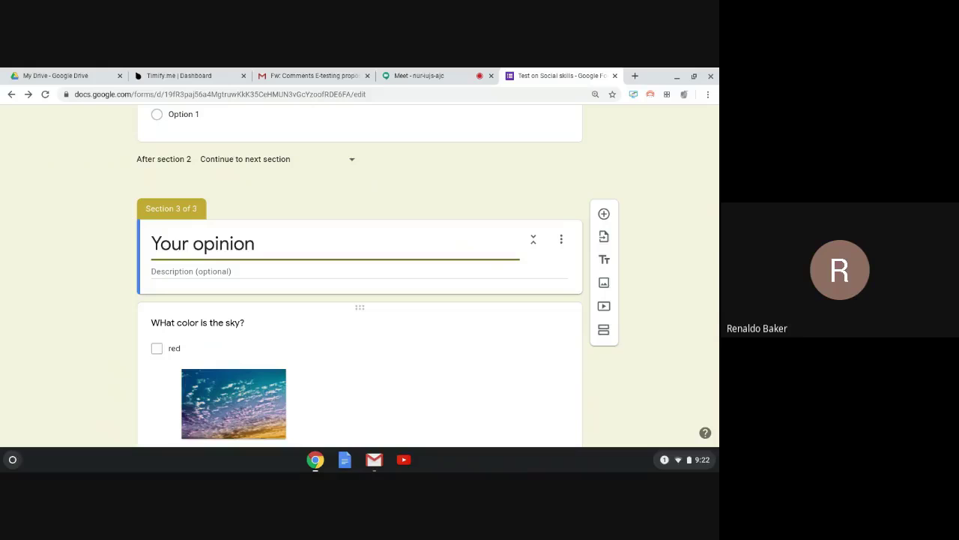
# Review the form from its last section back to the header and check which actions are offered for the first section.
pyautogui.scroll(-3, 360, 343)
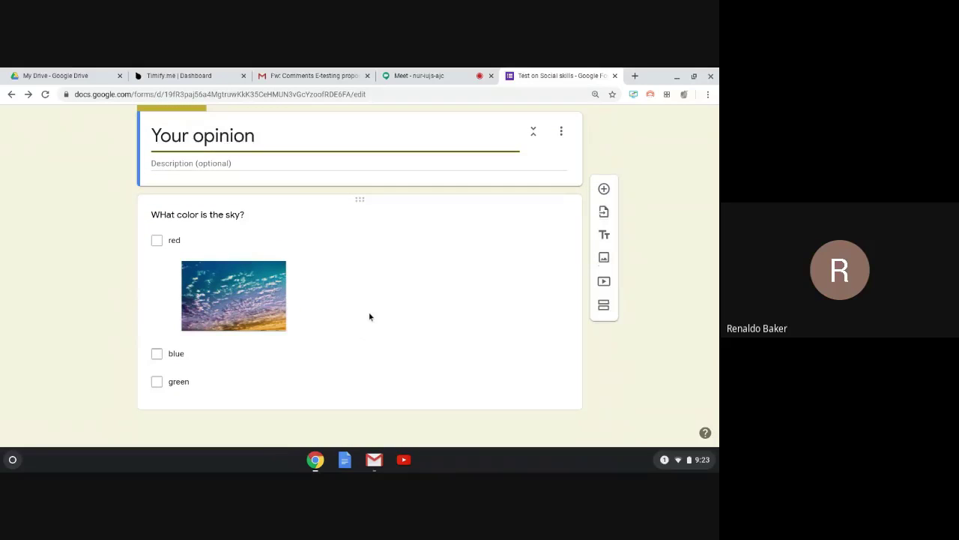
pyautogui.scroll(1, 370, 317)
pyautogui.scroll(1, 370, 316)
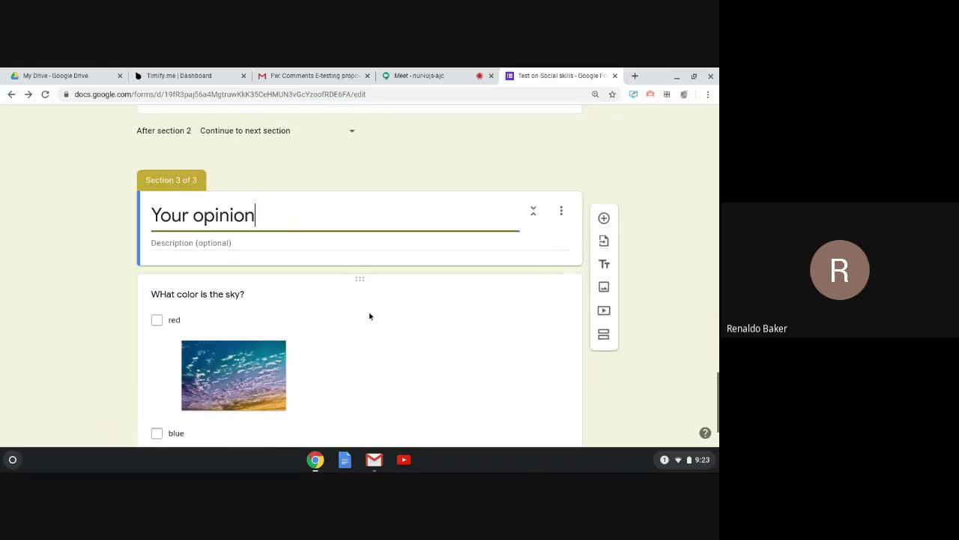
pyautogui.scroll(7, 370, 316)
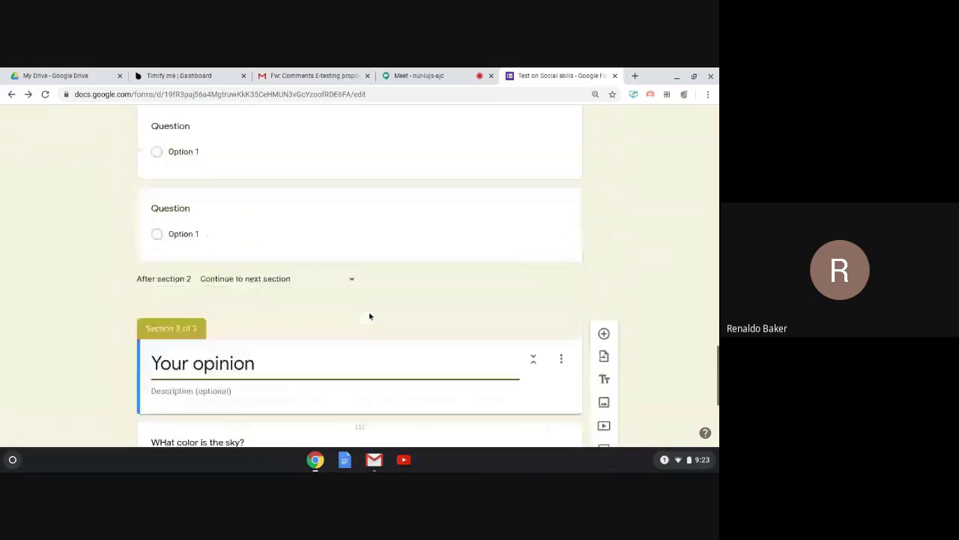
pyautogui.scroll(8, 366, 317)
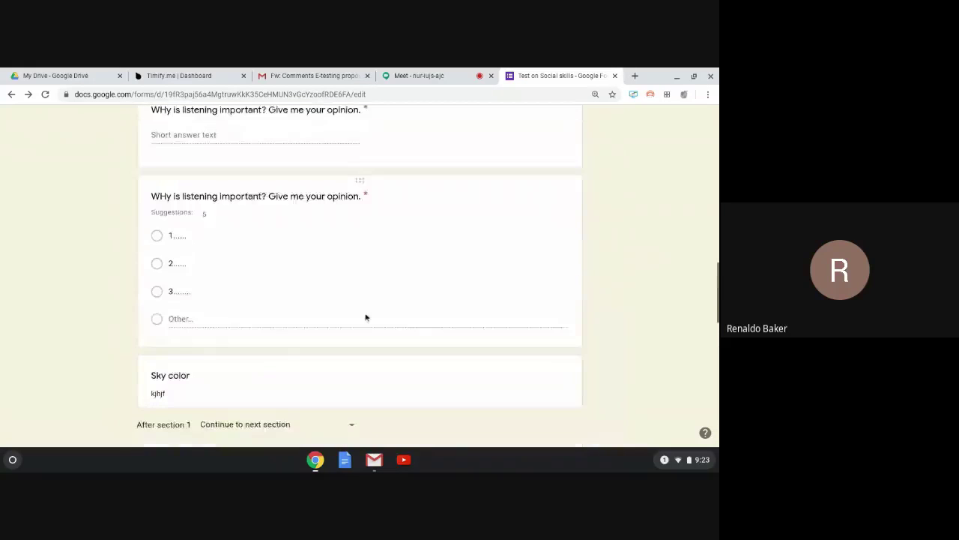
pyautogui.scroll(5, 365, 315)
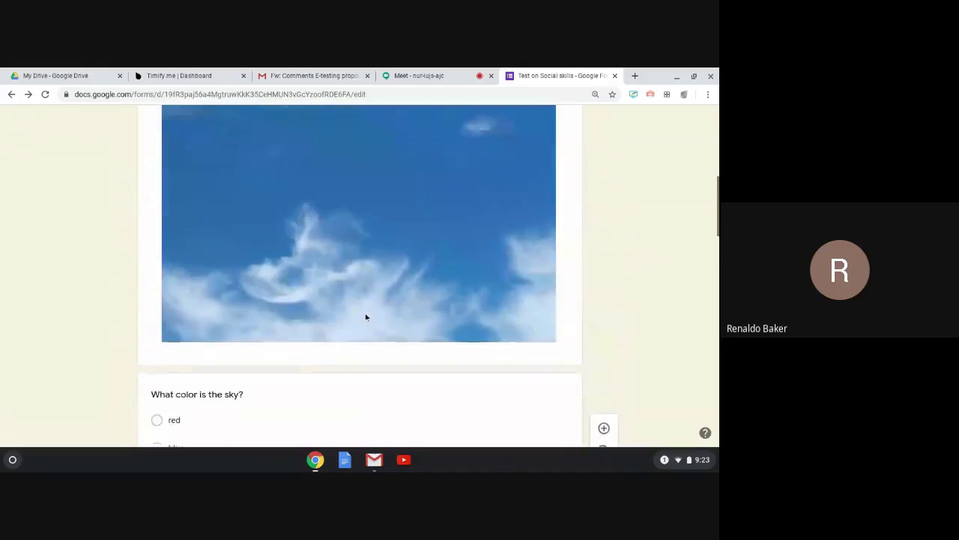
pyautogui.scroll(2, 365, 317)
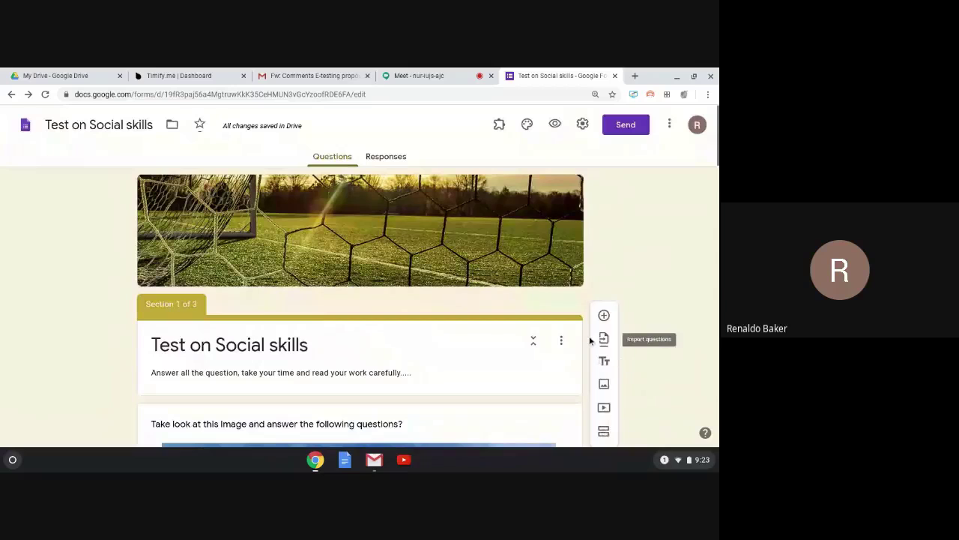
pyautogui.click(562, 341)
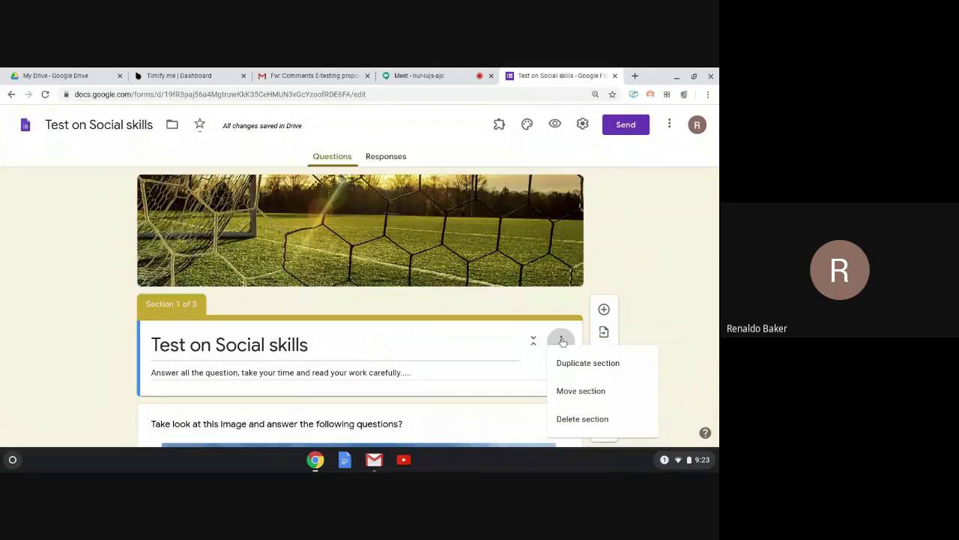
pyautogui.click(496, 307)
# Reorder the answer options of the multiple-choice question "What color is the sky?" to blue, green, red.
pyautogui.scroll(-3, 300, 357)
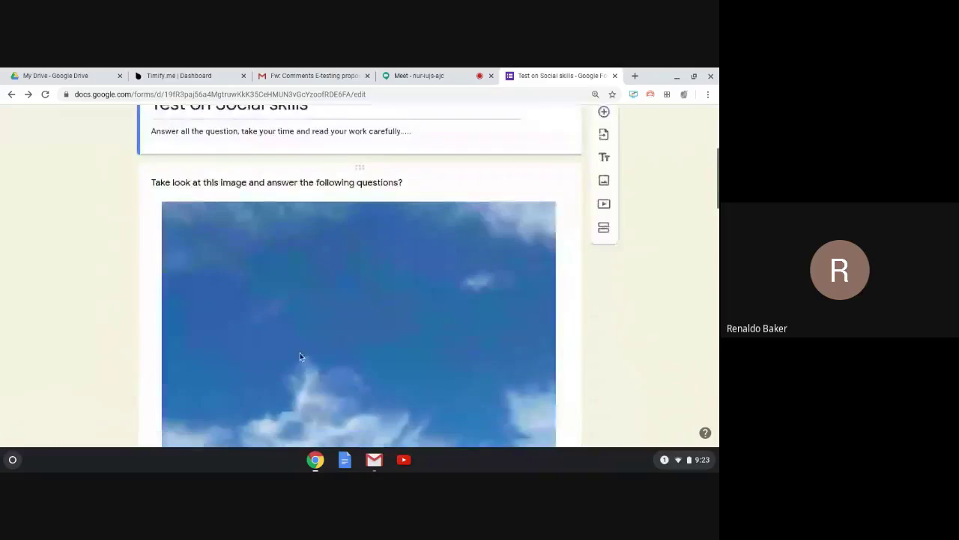
pyautogui.scroll(-5, 300, 357)
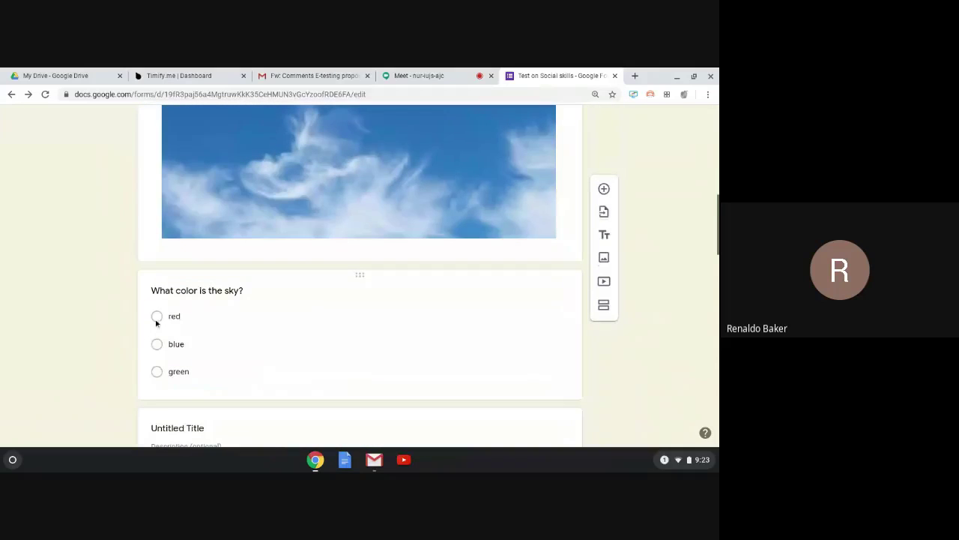
pyautogui.click(156, 322)
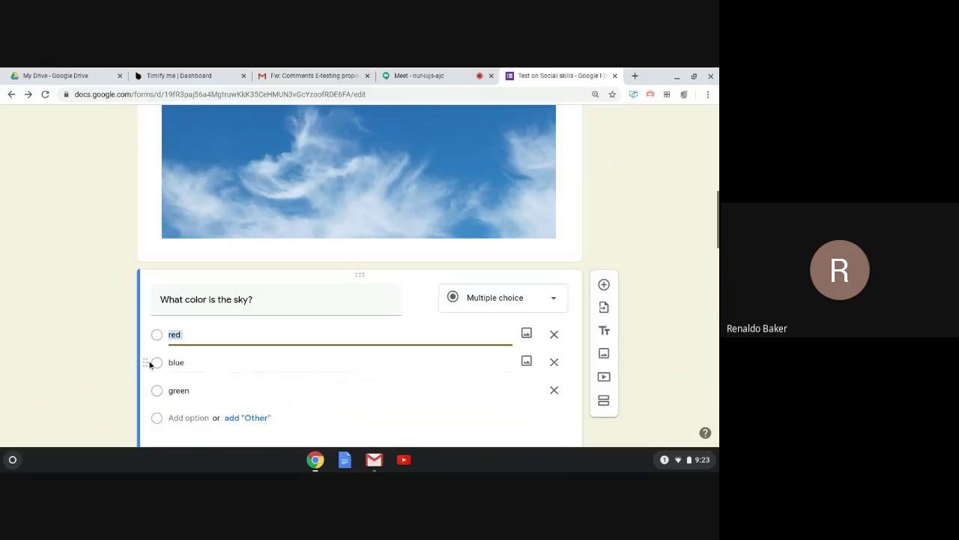
pyautogui.moveTo(146, 363); pyautogui.dragTo(152, 325)
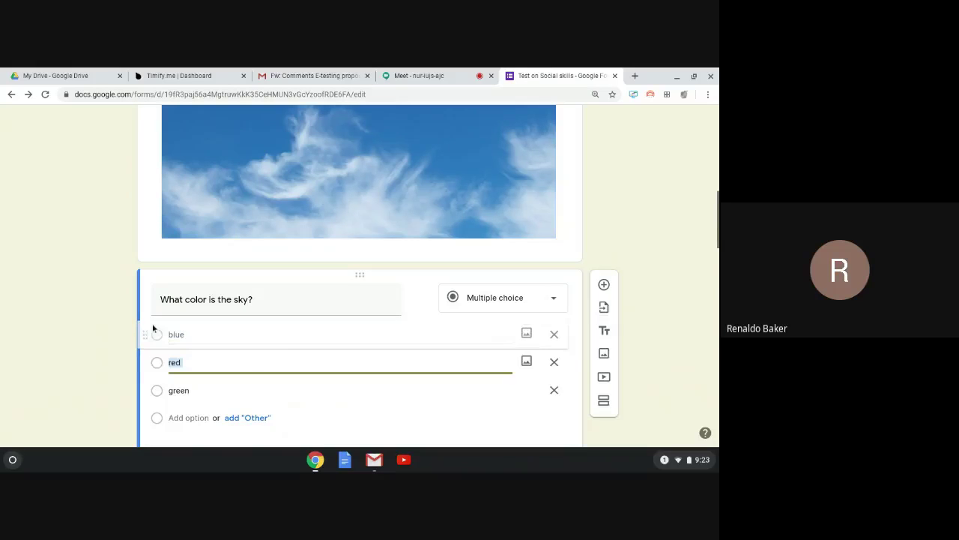
pyautogui.moveTo(147, 381); pyautogui.dragTo(152, 359)
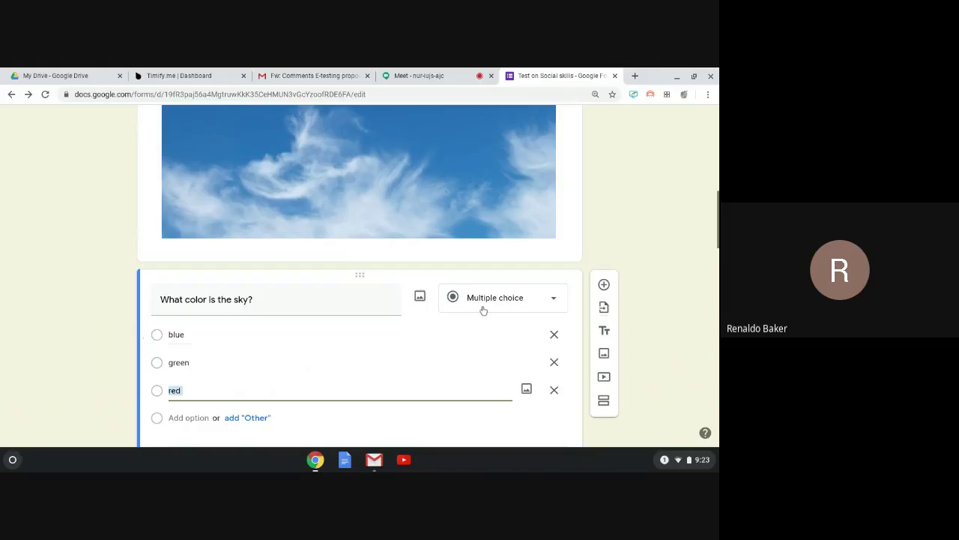
# Preview the form as a respondent and look through the whole first section down to the "Sky color" block.
pyautogui.scroll(5, 482, 310)
pyautogui.scroll(5, 482, 310)
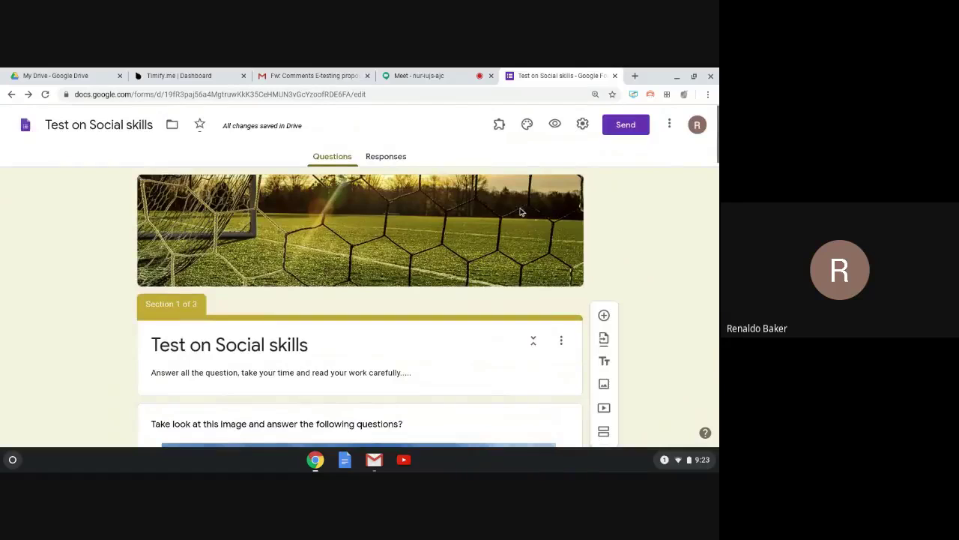
pyautogui.click(551, 124)
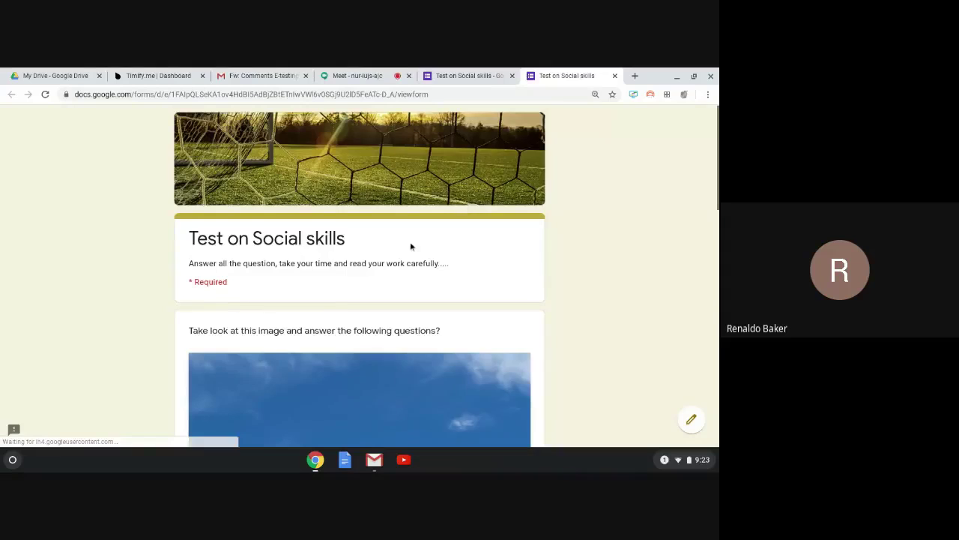
pyautogui.scroll(-3, 410, 241)
pyautogui.scroll(-9, 411, 246)
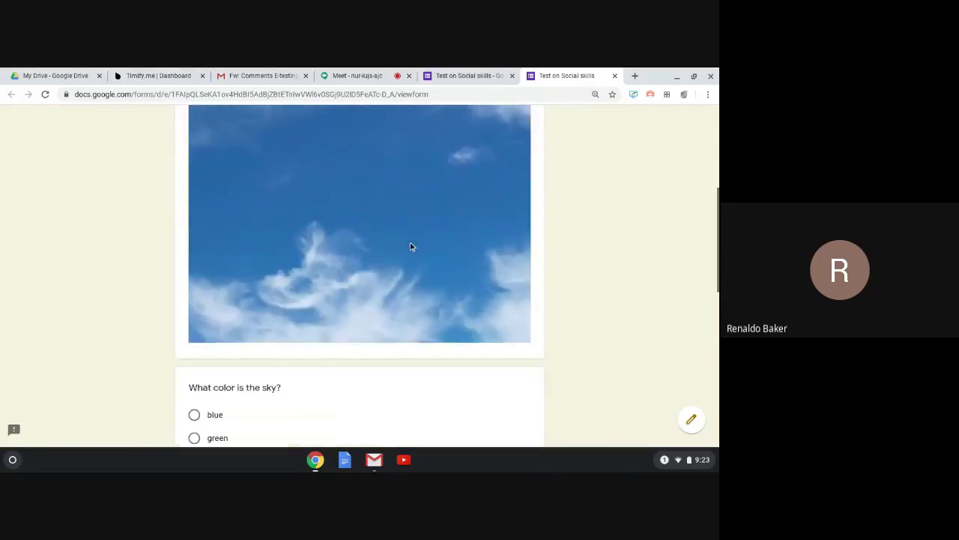
pyautogui.scroll(-5, 411, 247)
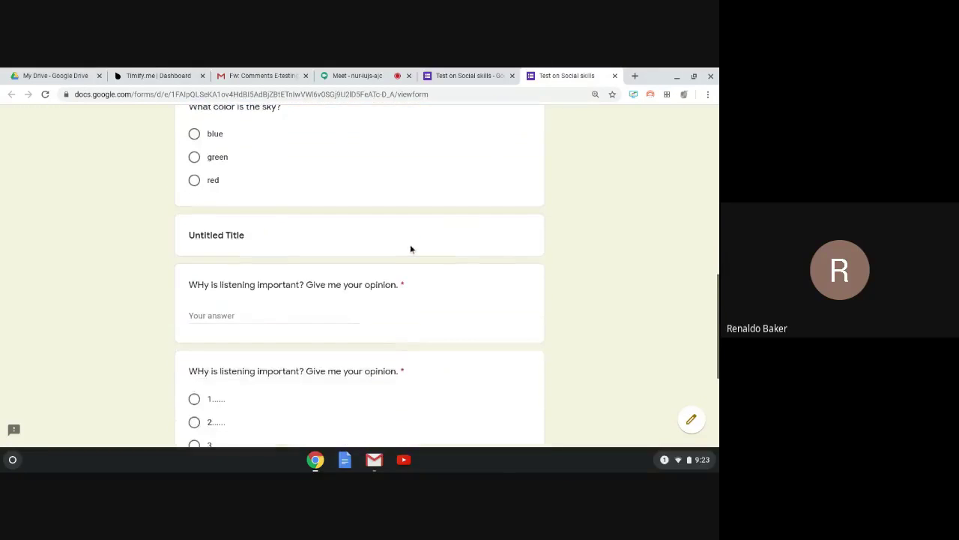
pyautogui.scroll(-2, 410, 249)
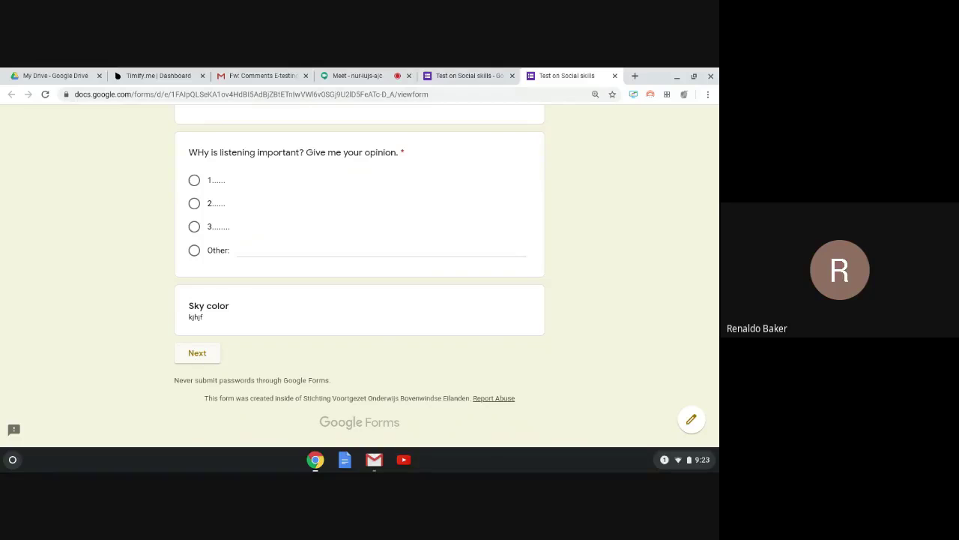
# Try to continue past the first section of the preview with its required questions left unanswered.
pyautogui.click(197, 352)
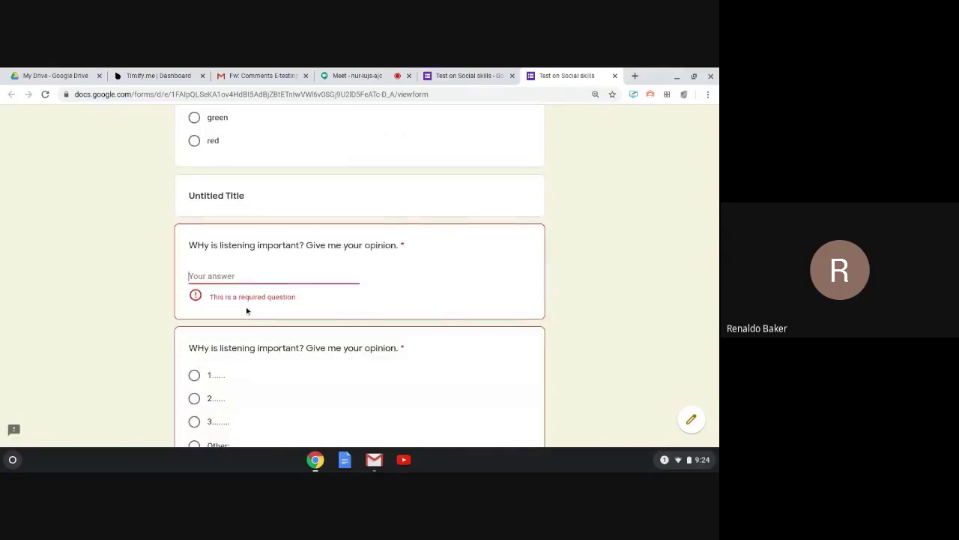
pyautogui.scroll(-1, 270, 296)
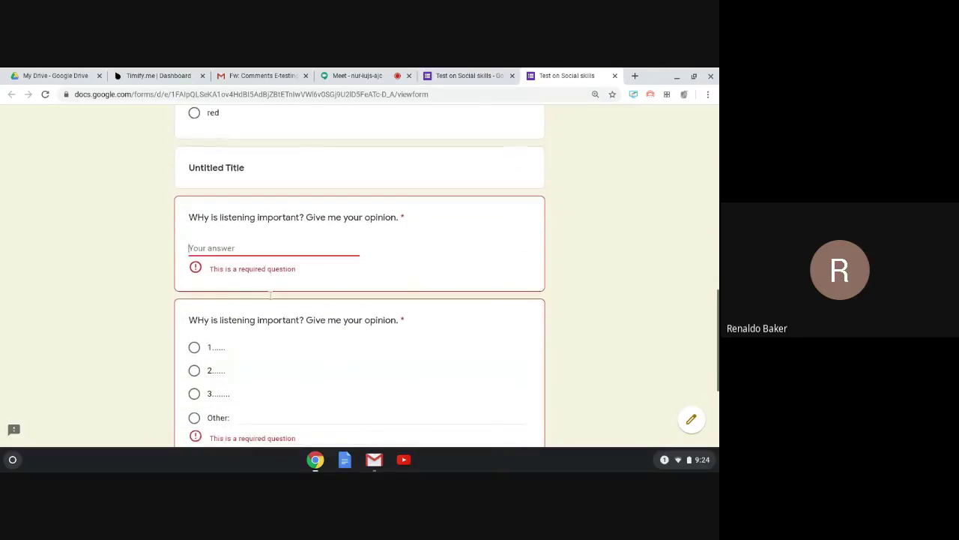
pyautogui.scroll(-1, 270, 296)
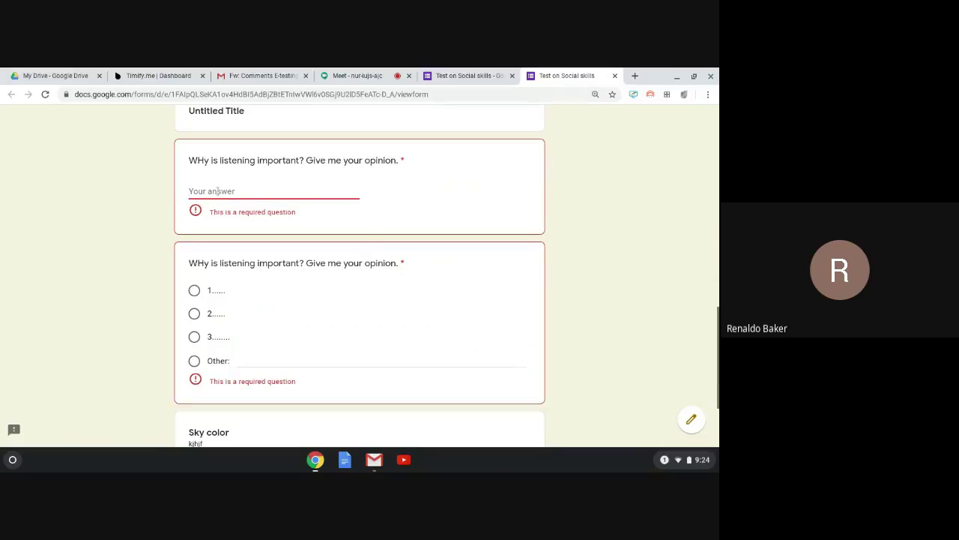
# Answer the required listening questions with "gdfsgdgdg" and the third suggestion, and continue to the "Hearing vs listening" section.
pyautogui.write('gdfsgdgdg')
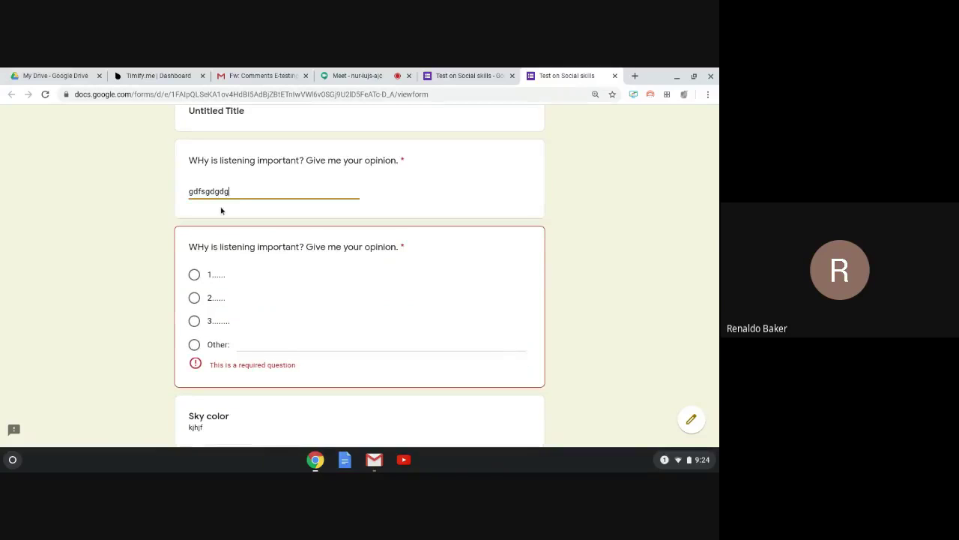
pyautogui.click(194, 320)
pyautogui.scroll(-2, 221, 352)
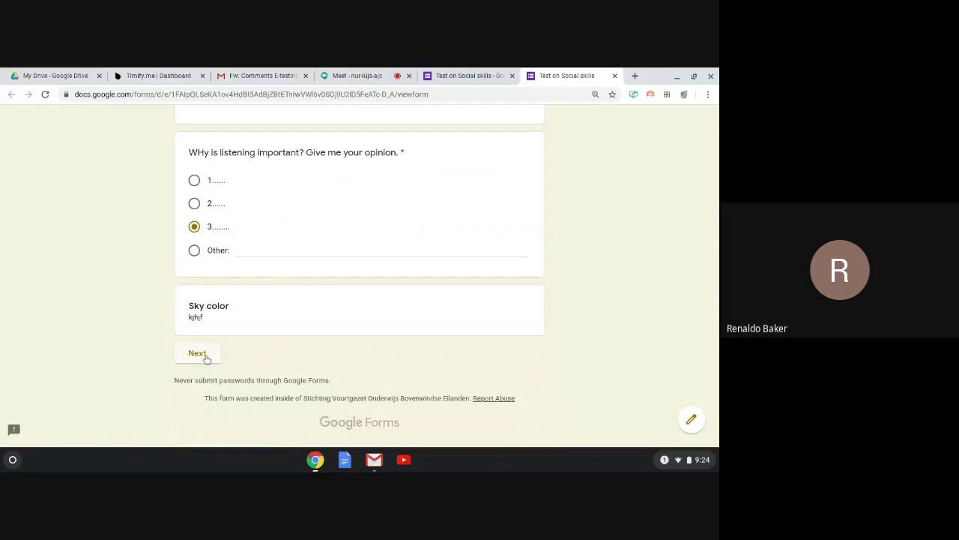
pyautogui.click(206, 359)
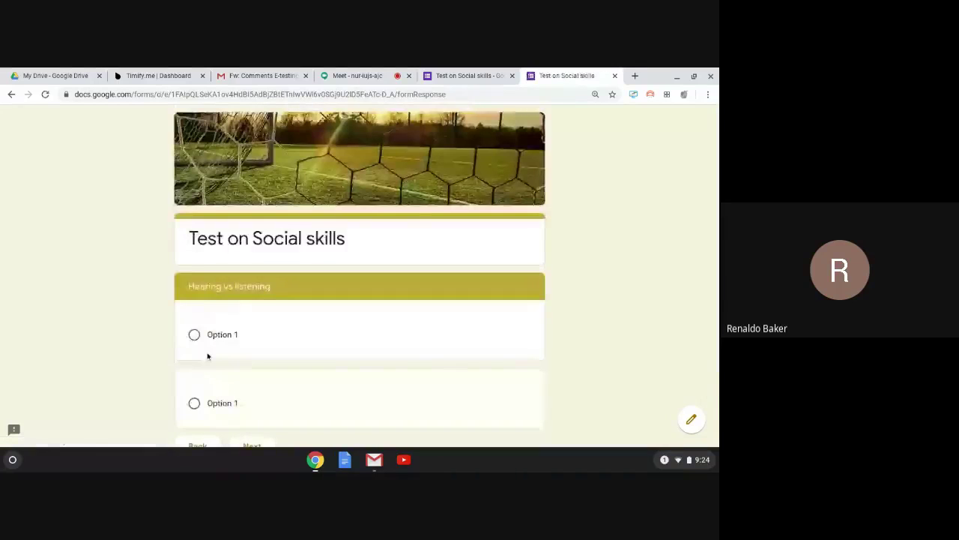
pyautogui.scroll(-2, 250, 354)
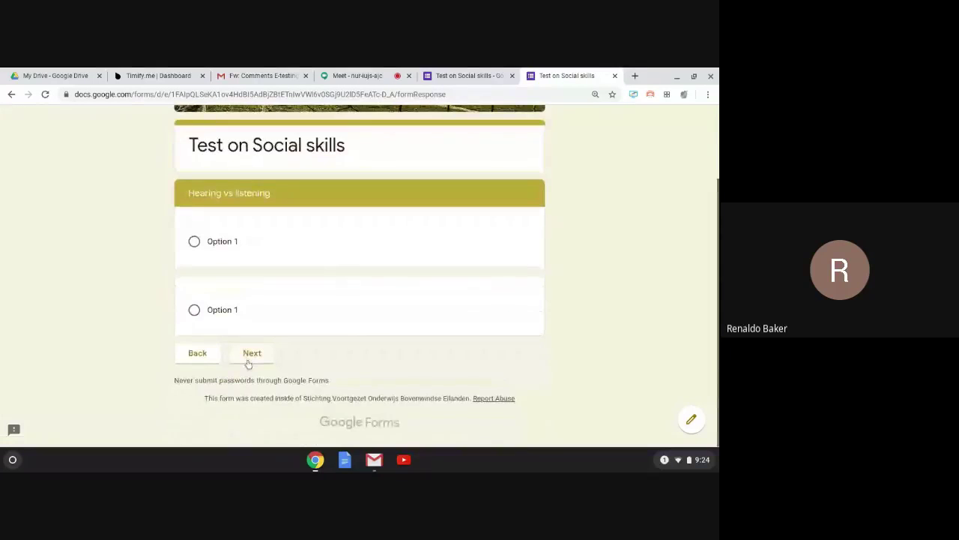
# Continue the preview to the "Your opinion" section and look through its image-based sky color question.
pyautogui.click(252, 353)
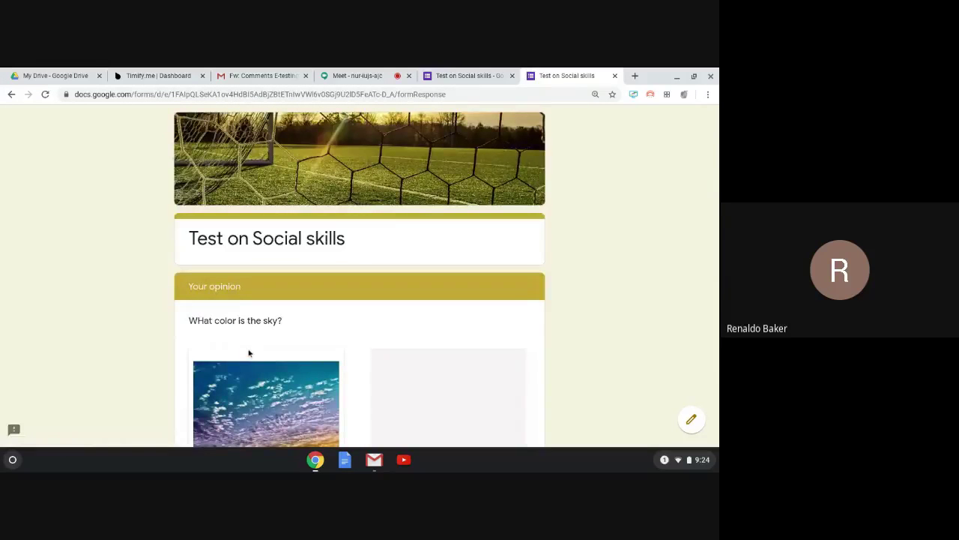
pyautogui.scroll(-5, 247, 354)
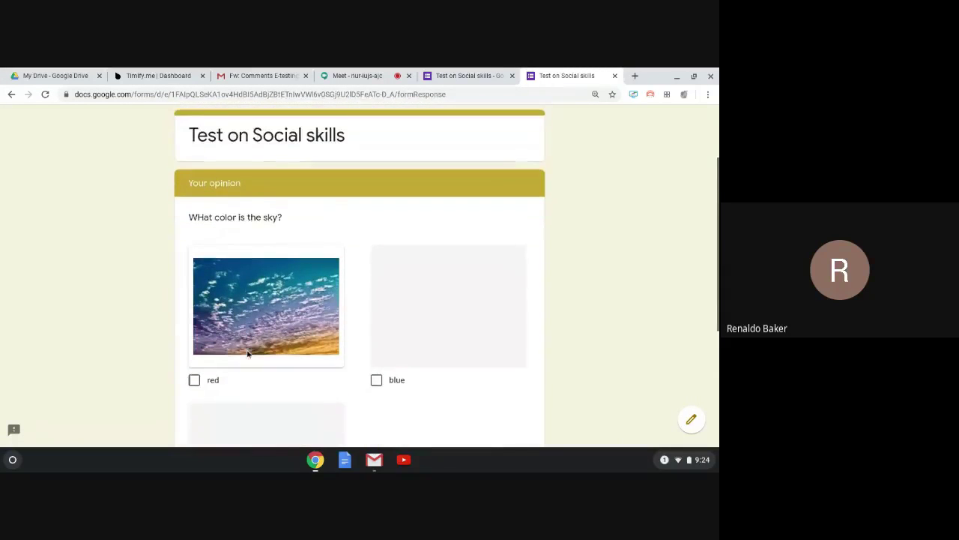
pyautogui.scroll(-2, 247, 354)
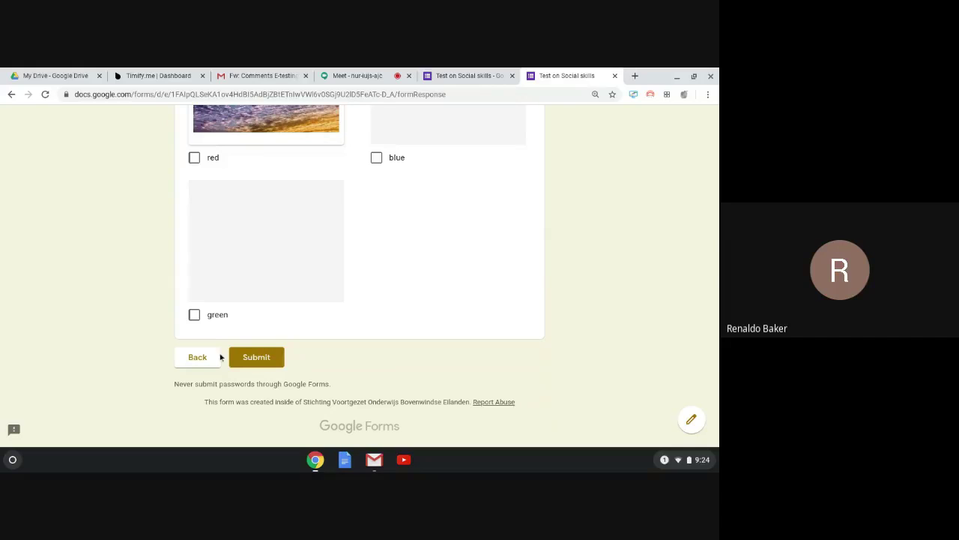
# Go back to the first section of the preview, look it over, and close the preview to return to the form editor.
pyautogui.click(197, 358)
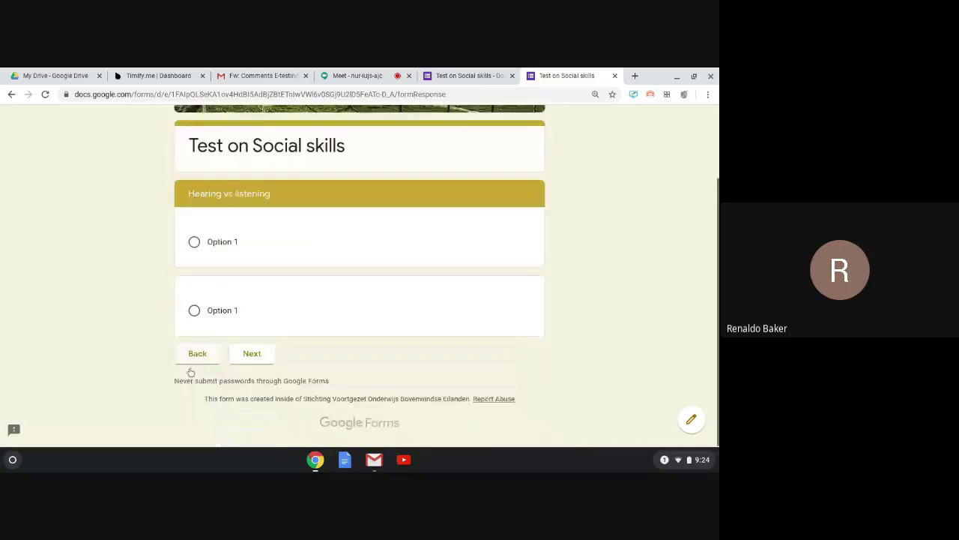
pyautogui.click(195, 355)
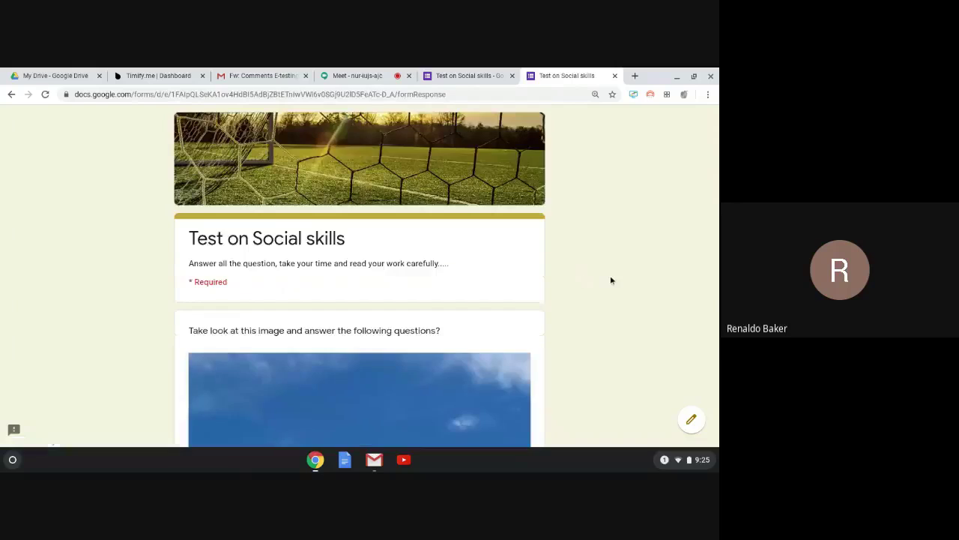
pyautogui.scroll(-5, 610, 277)
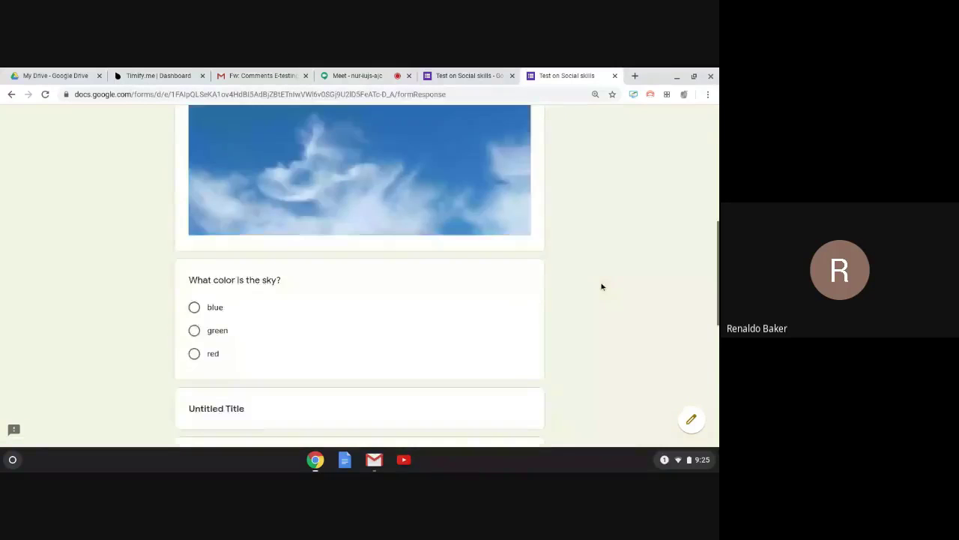
pyautogui.scroll(5, 601, 287)
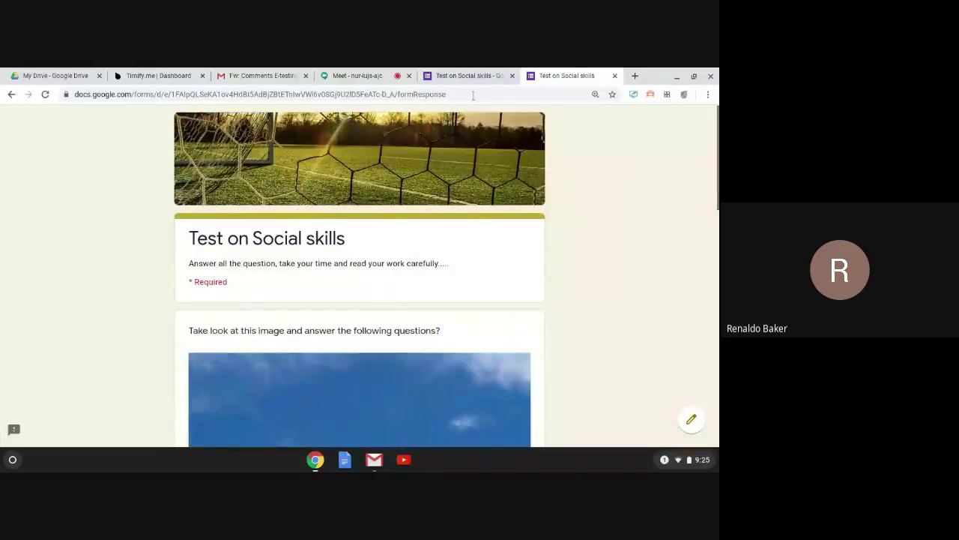
pyautogui.click(494, 75)
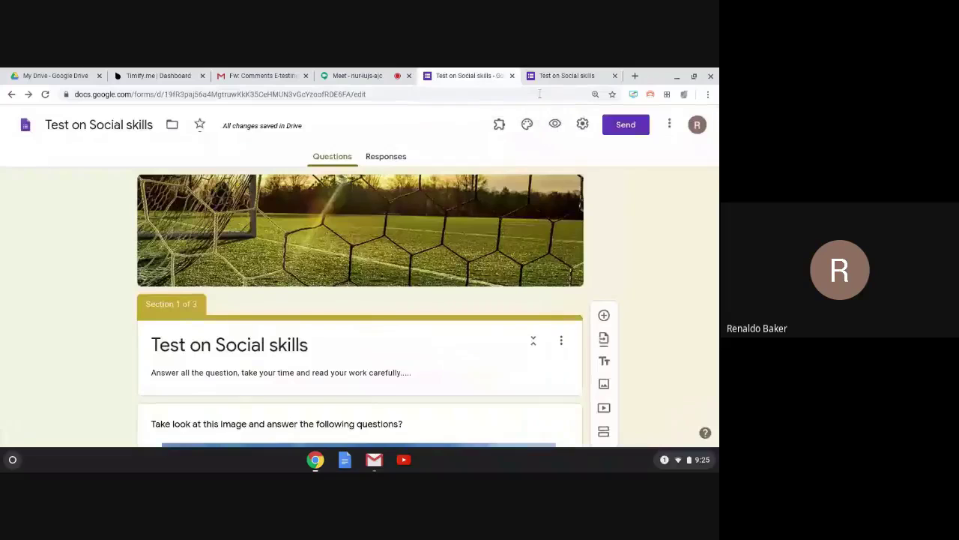
pyautogui.click(615, 76)
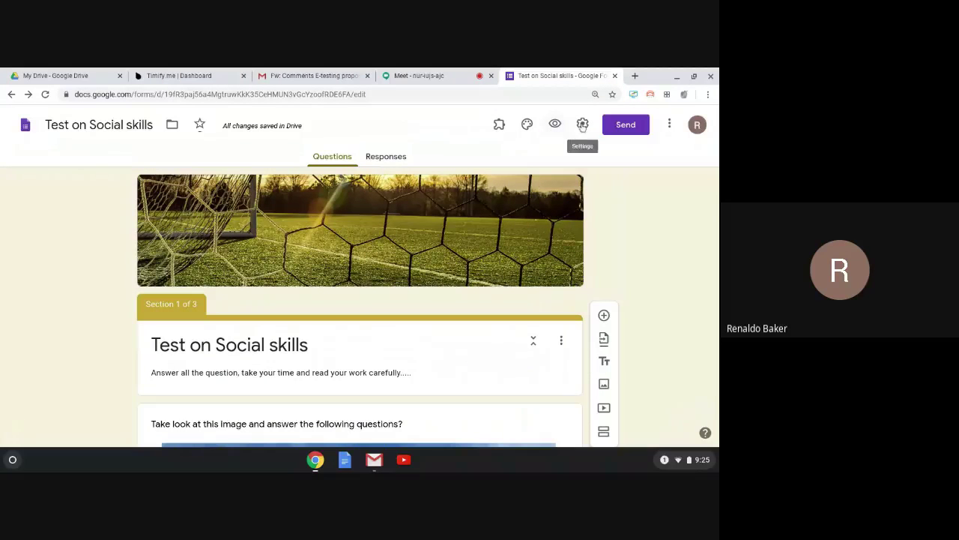
# Try out the general form settings for collecting email addresses, organization-only access, limiting to 1 response and editing after submit.
pyautogui.click(583, 125)
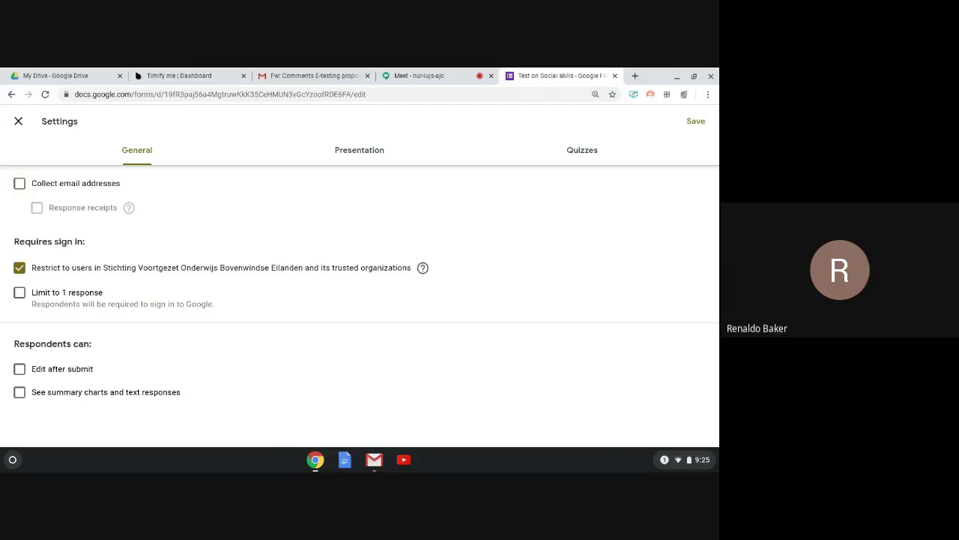
pyautogui.click(20, 188)
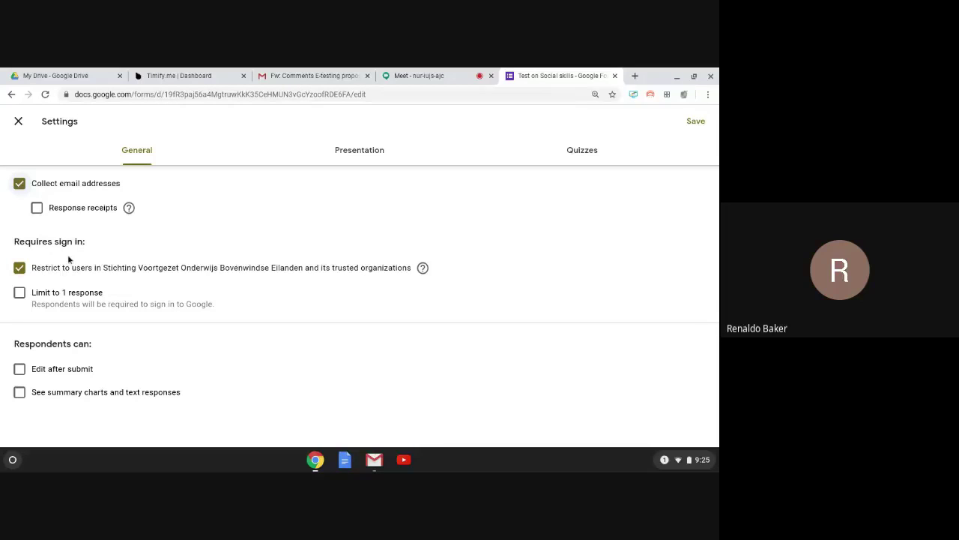
pyautogui.click(20, 270)
pyautogui.click(20, 270)
pyautogui.click(28, 304)
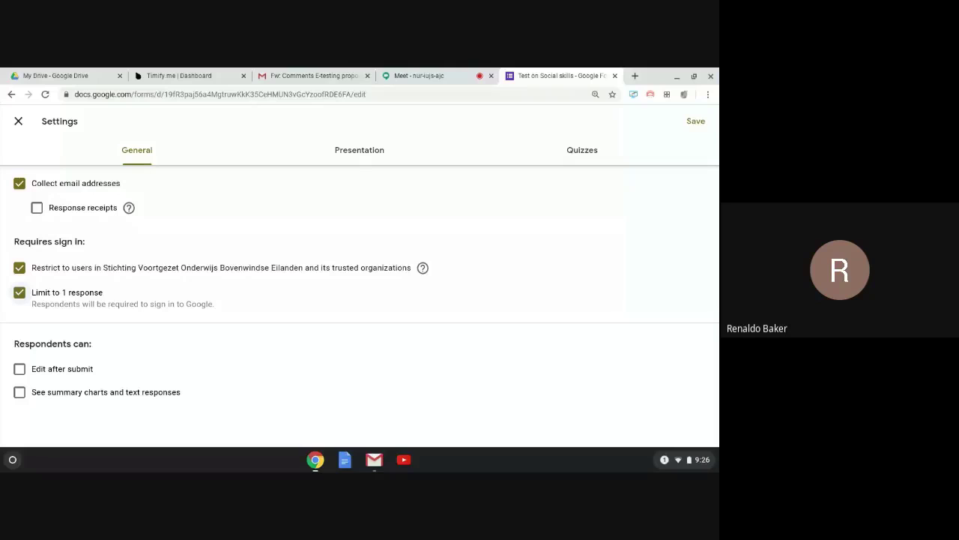
pyautogui.click(19, 369)
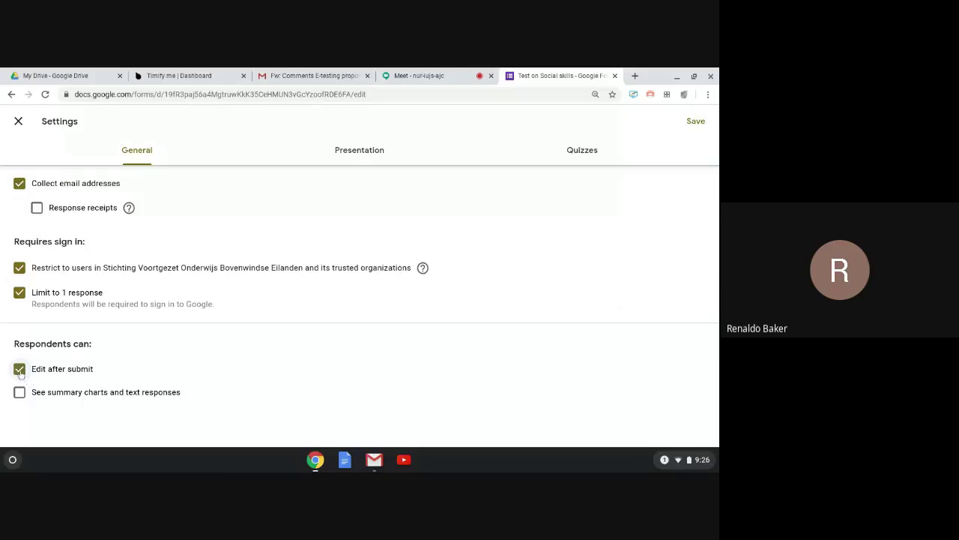
pyautogui.click(19, 370)
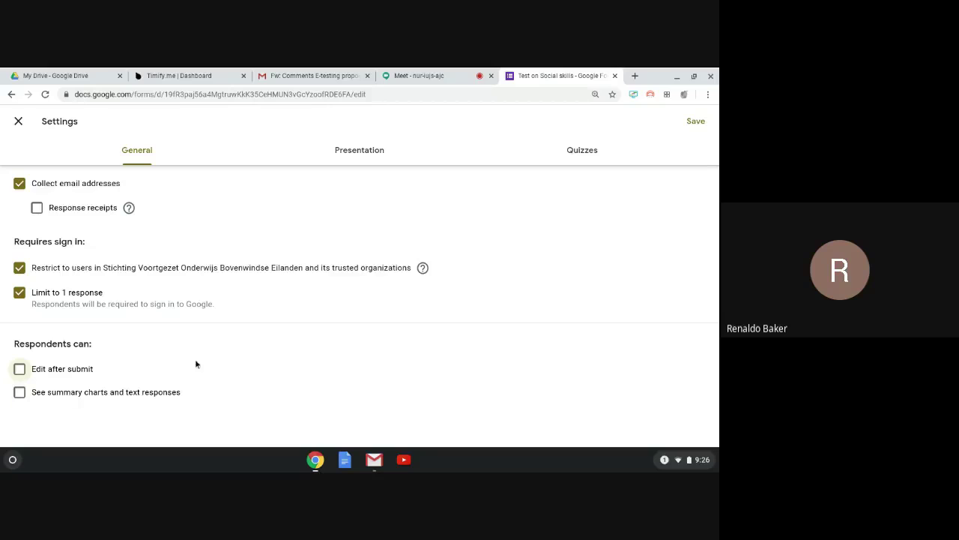
# Try the shuffle question order option in the presentation settings and close the settings without saving.
pyautogui.click(366, 154)
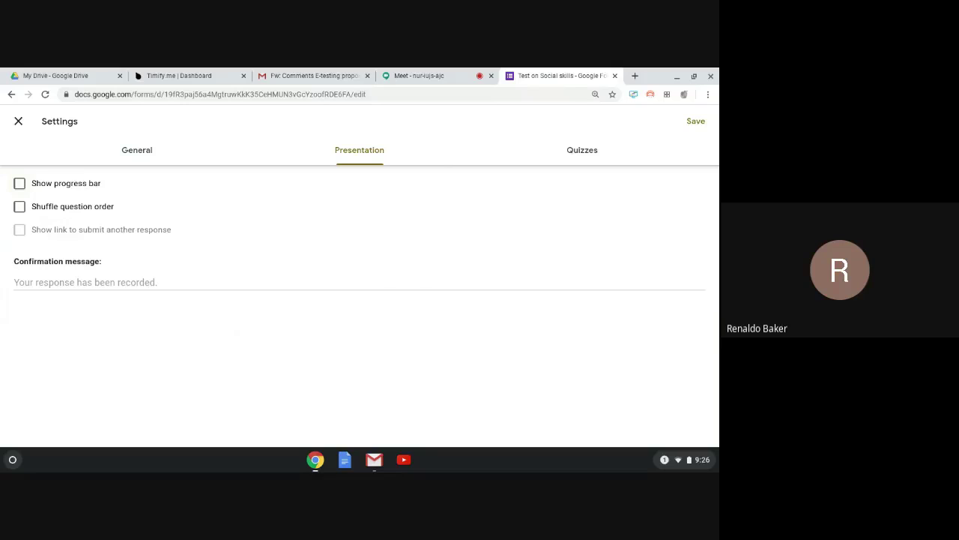
pyautogui.click(20, 207)
pyautogui.click(22, 124)
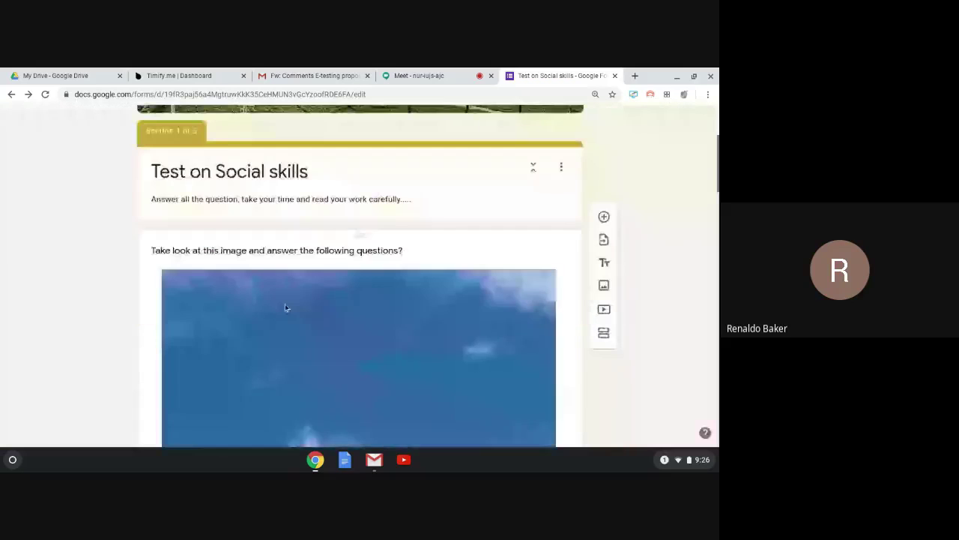
# Show the additional options of the multiple-choice question "What color is the sky?" in the first section.
pyautogui.scroll(-5, 300, 311)
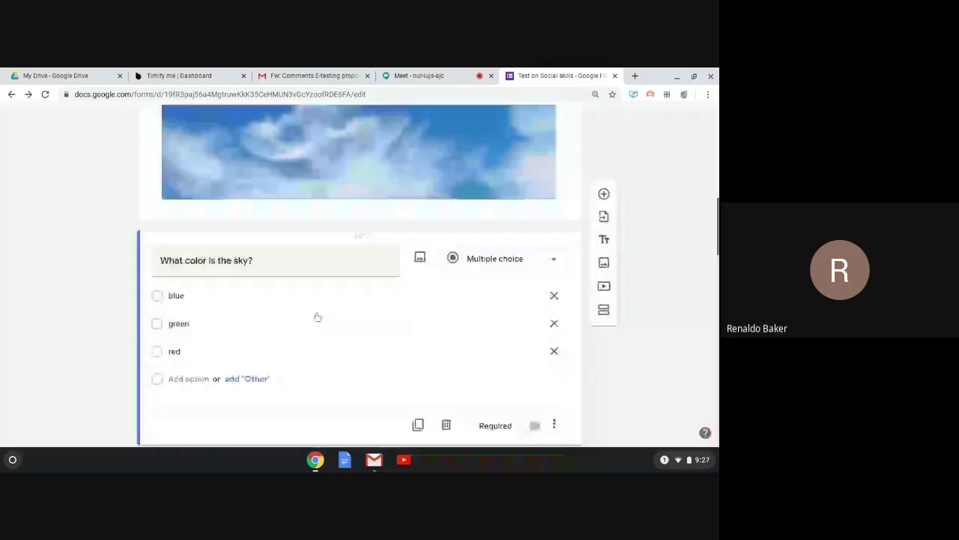
pyautogui.scroll(-1, 318, 317)
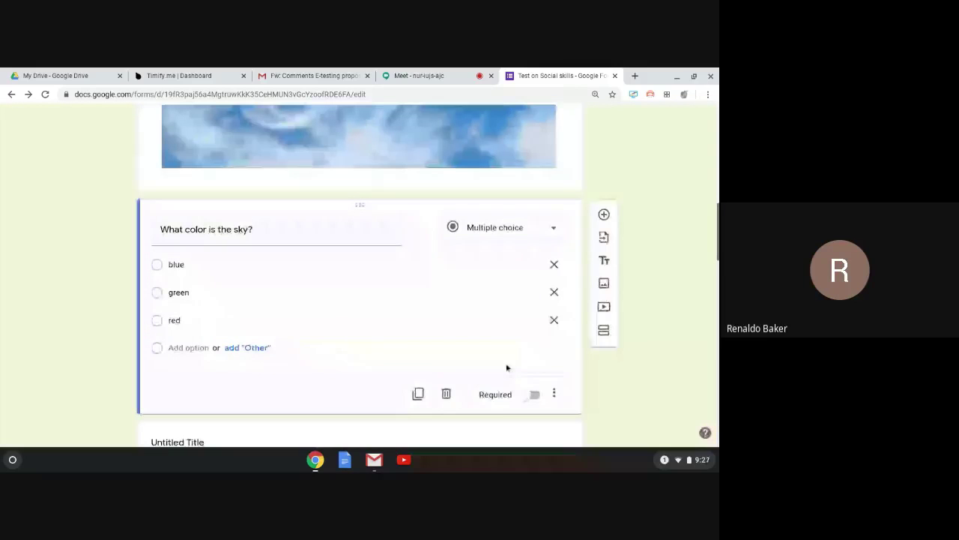
pyautogui.click(554, 393)
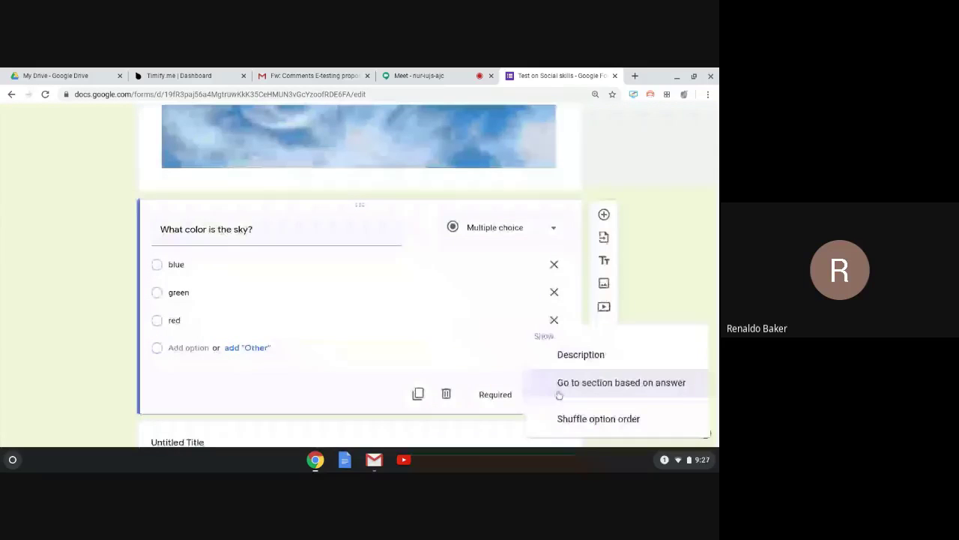
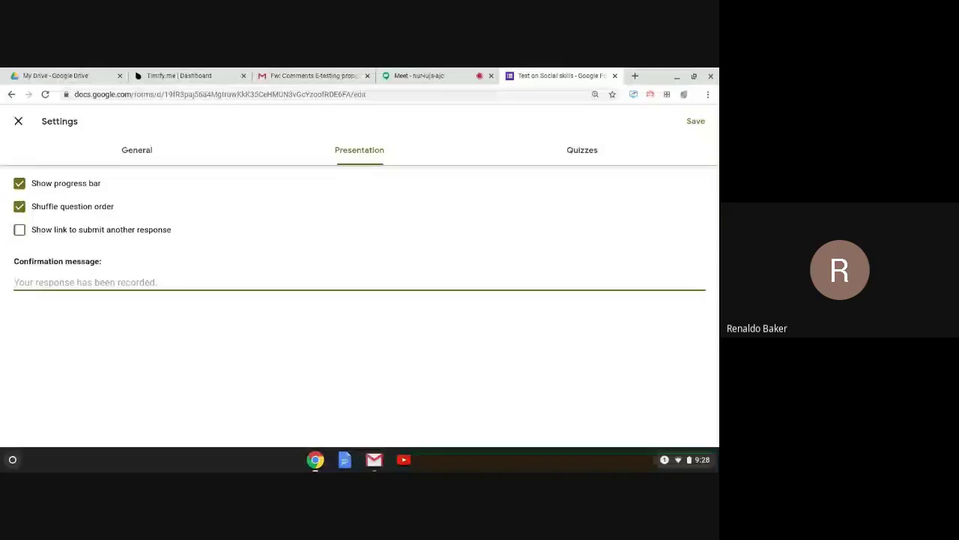
# Set the confirmation message to "Thank you for taking the test. See you all next week. Dont forget to read chapter 5 & 6." and save settings.
pyautogui.write('That')
pyautogui.press('BackSpace')
pyautogui.write('nk you for taking m')
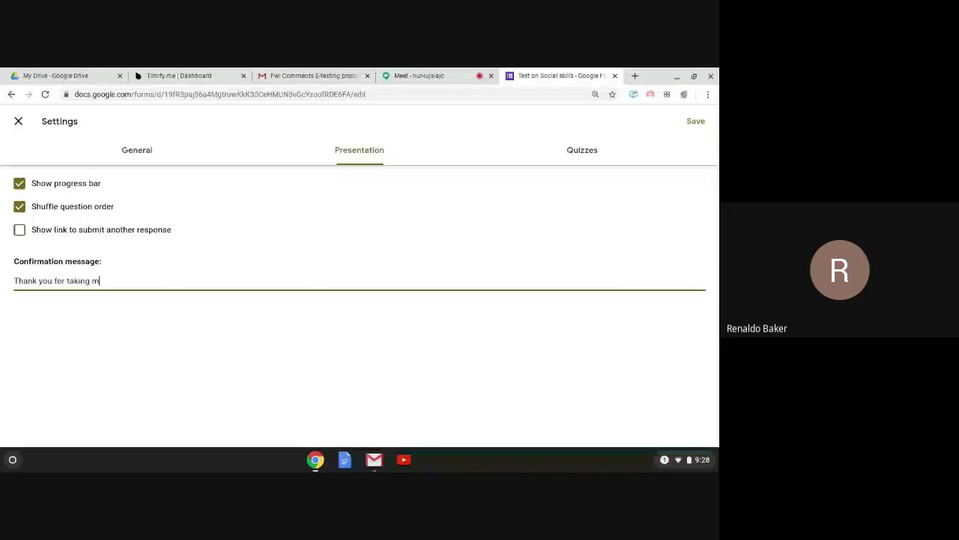
pyautogui.press('BackSpace')
pyautogui.write('the test. See you')
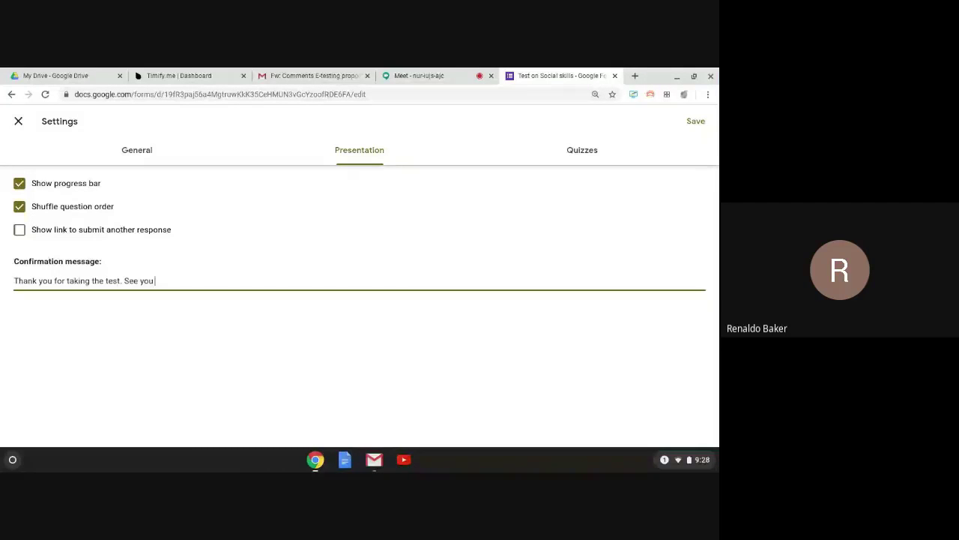
pyautogui.write(' all next week. Dont forget to read')
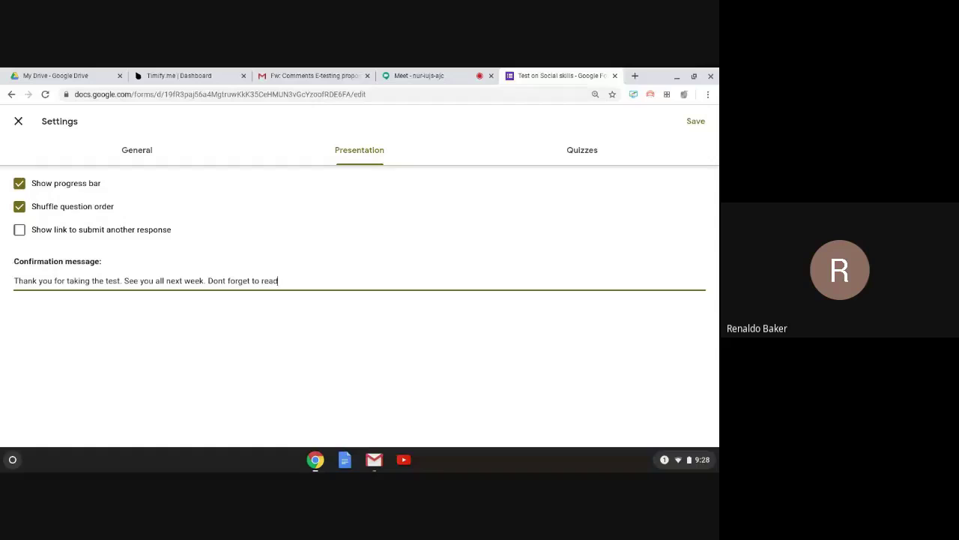
pyautogui.write(' chapter 5 & 6.')
pyautogui.click(694, 124)
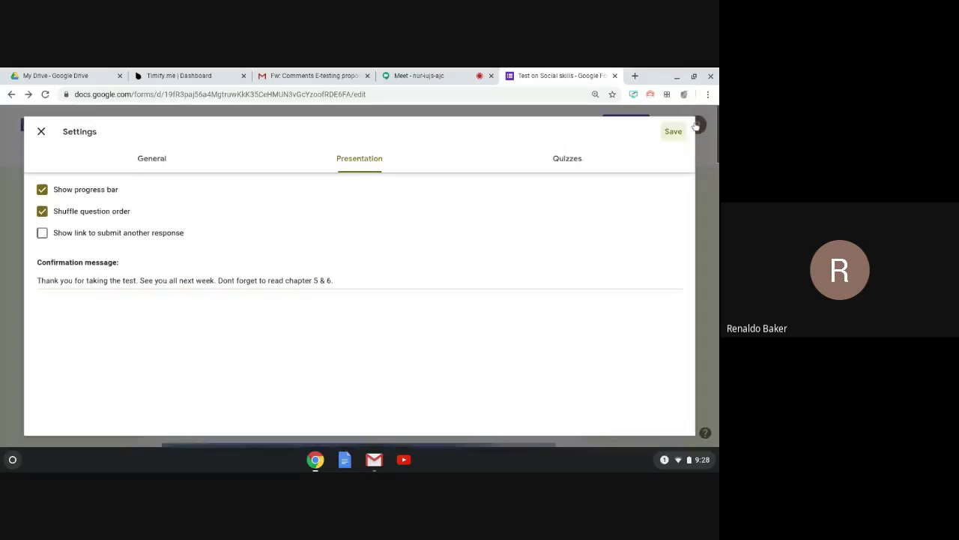
pyautogui.click(678, 132)
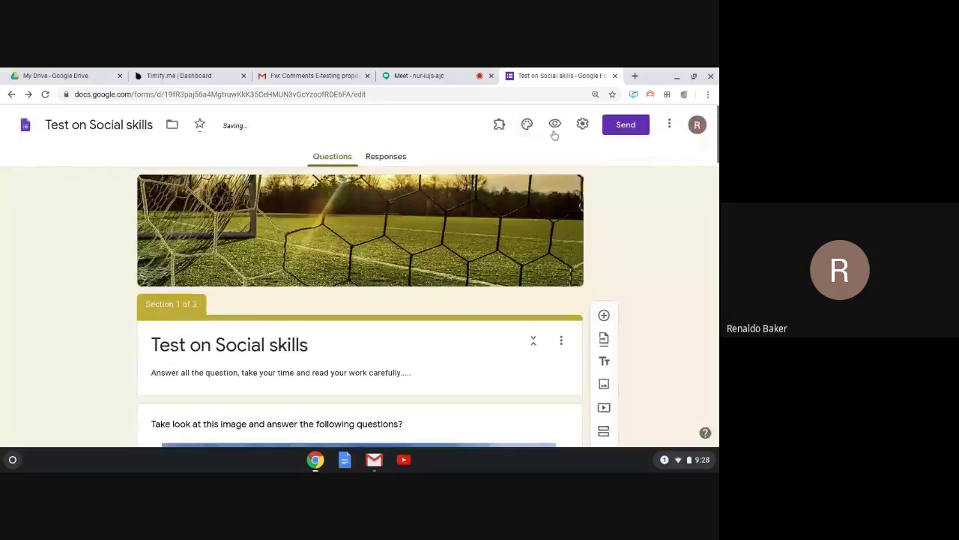
# Make the form a quiz in its settings, look over the quiz options, and save.
pyautogui.click(584, 125)
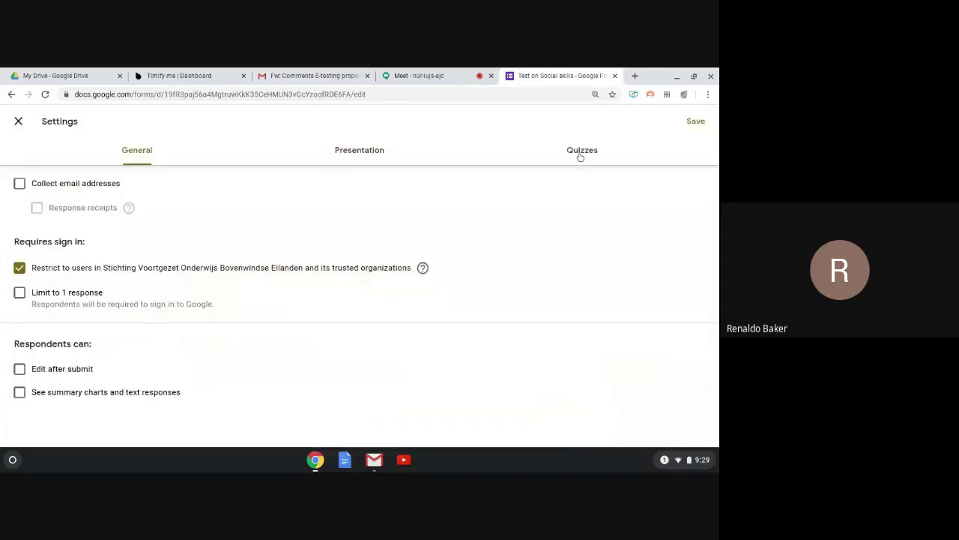
pyautogui.click(579, 153)
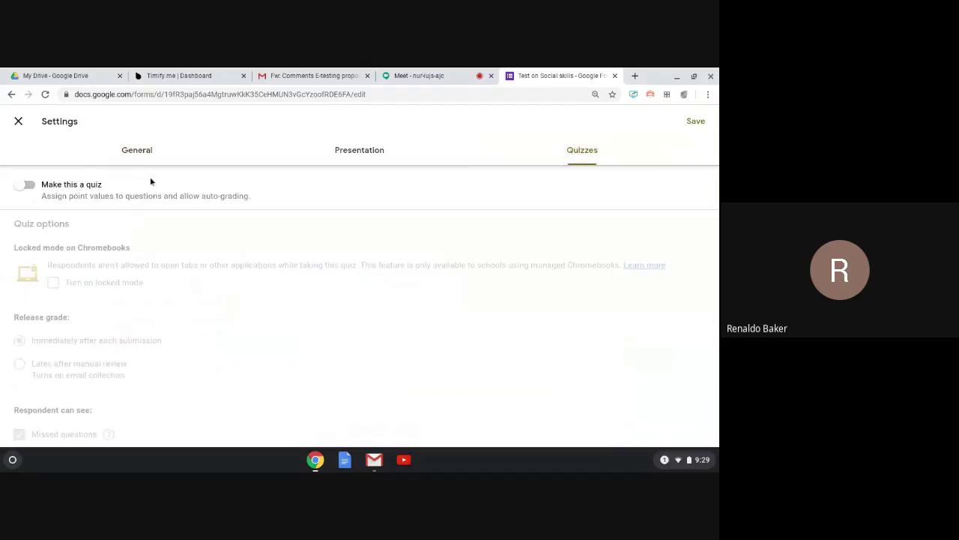
pyautogui.click(34, 187)
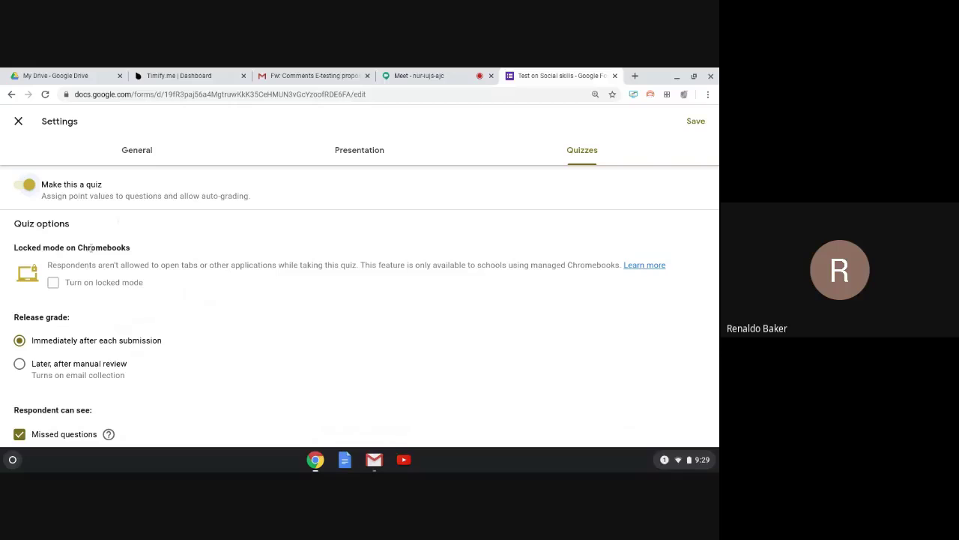
pyautogui.scroll(-2, 60, 285)
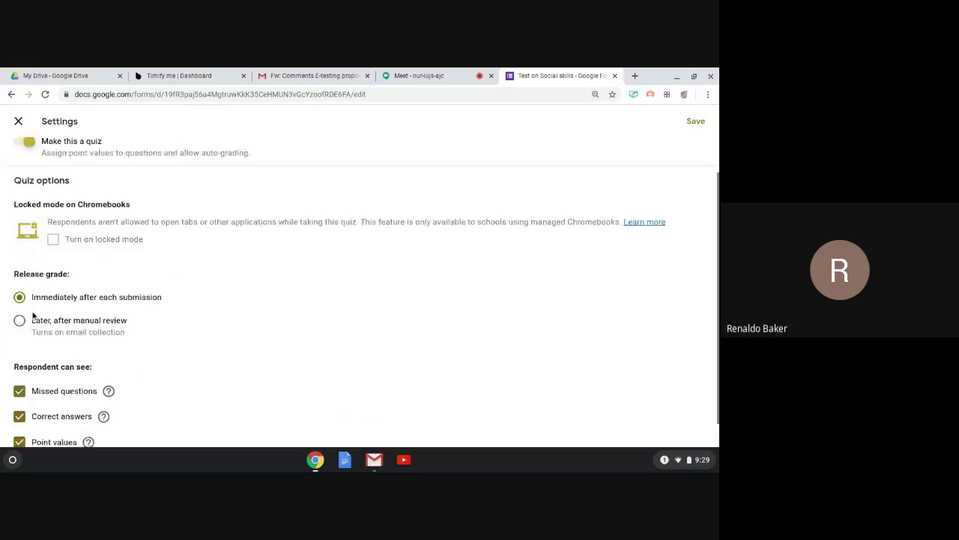
pyautogui.scroll(2, 113, 281)
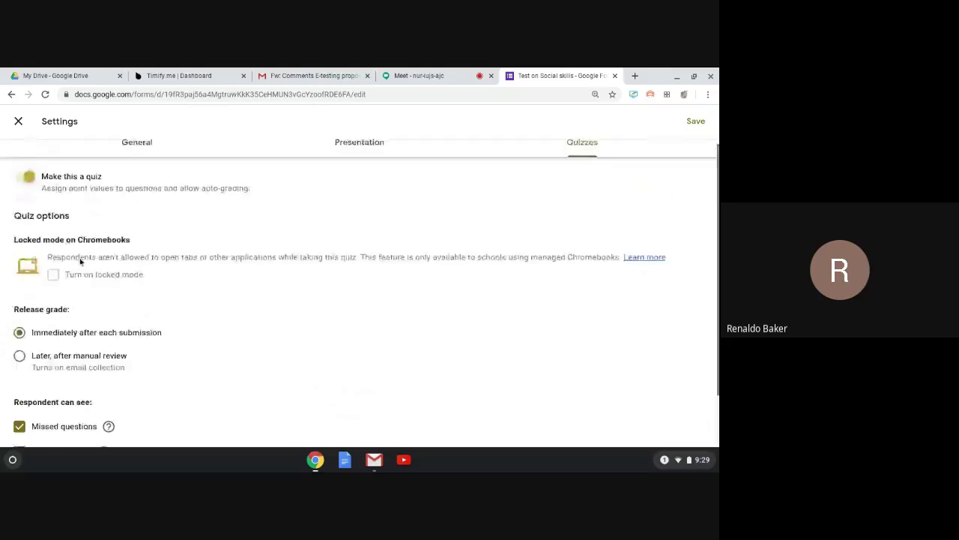
pyautogui.click(695, 122)
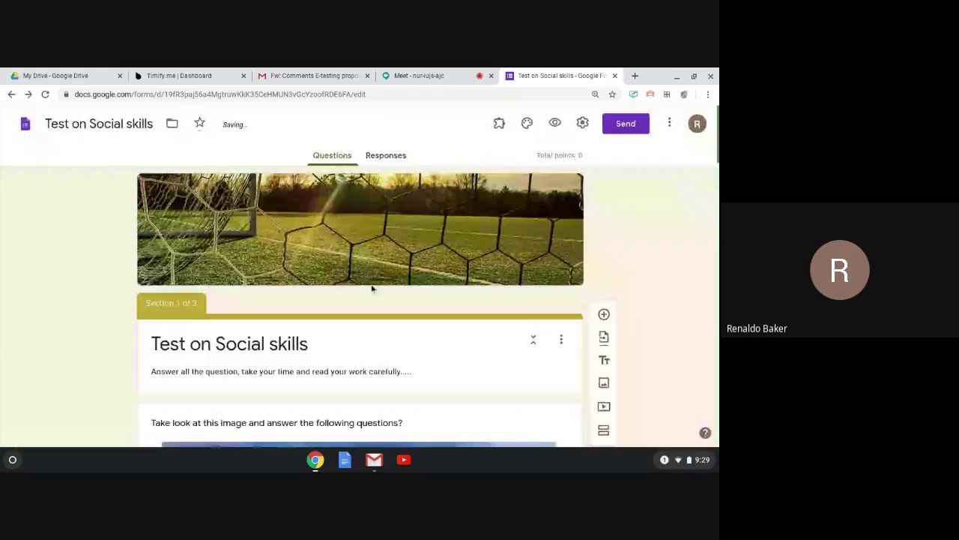
# Mark "blue" as the correct answer to "What color is the sky?" and make the question worth 5 points.
pyautogui.scroll(-4, 371, 289)
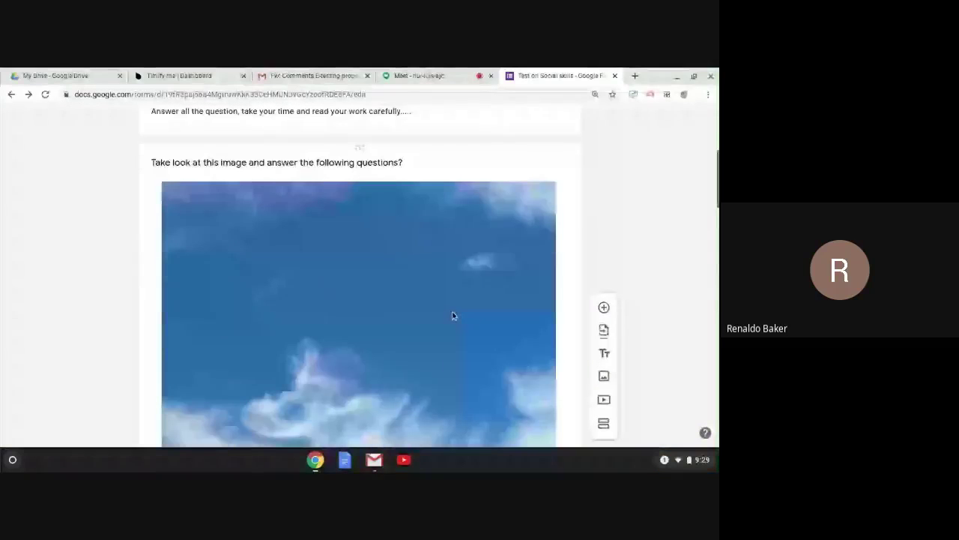
pyautogui.scroll(-5, 452, 315)
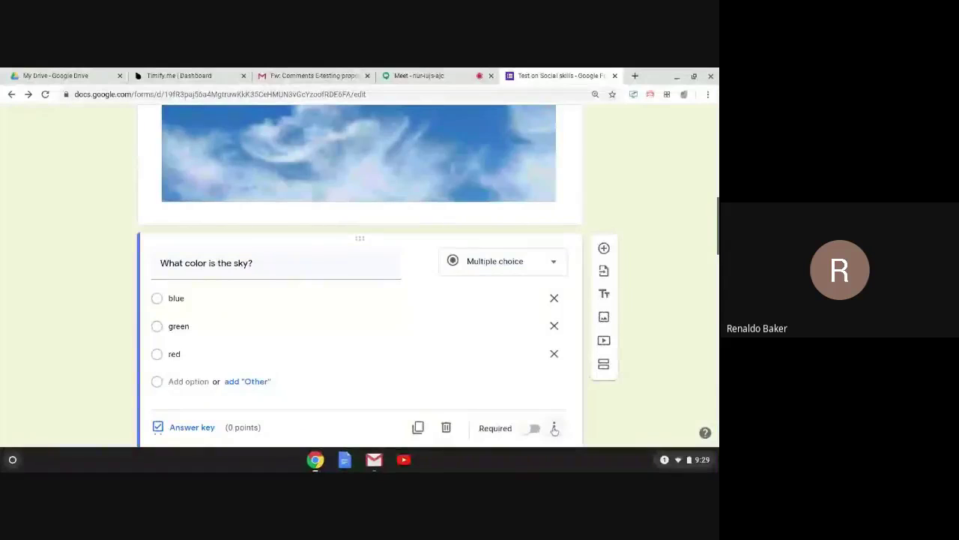
pyautogui.scroll(-1, 204, 414)
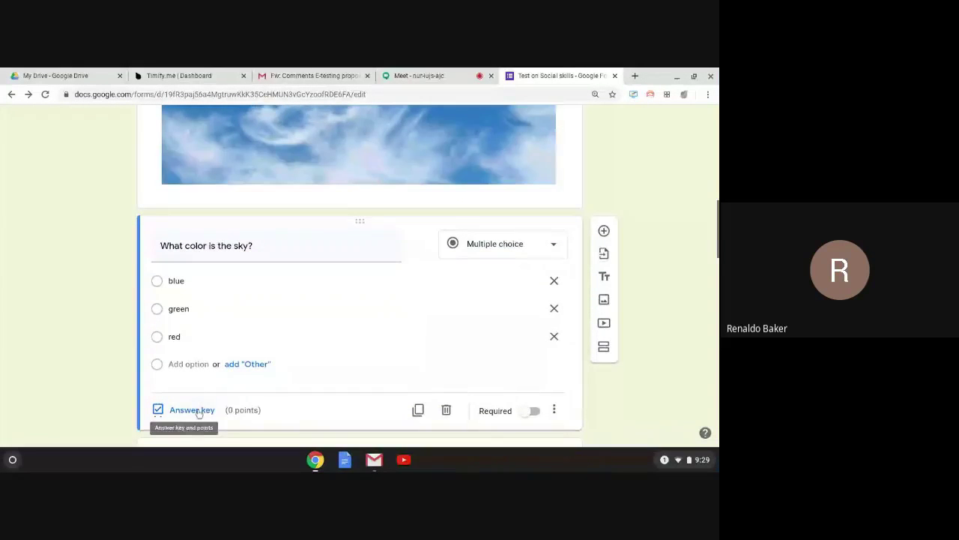
pyautogui.click(196, 410)
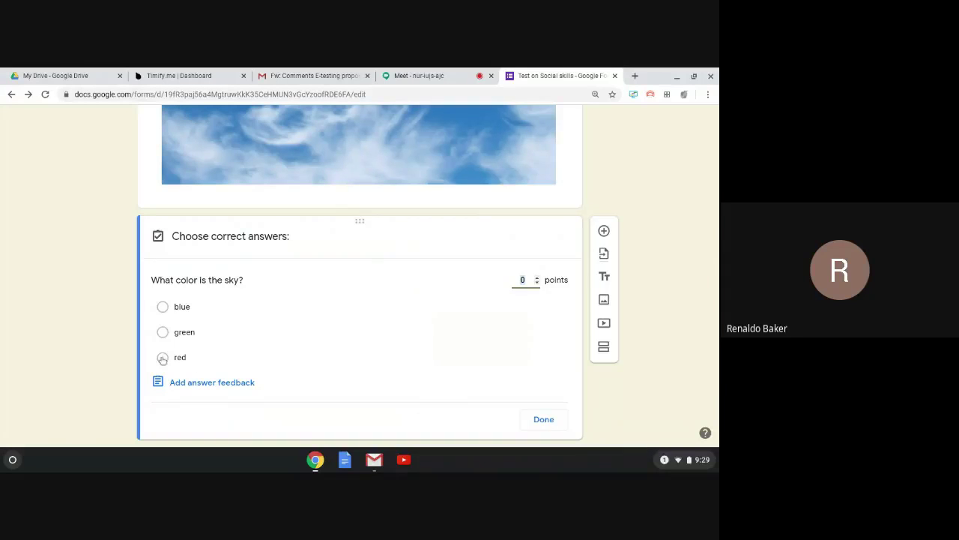
pyautogui.click(164, 307)
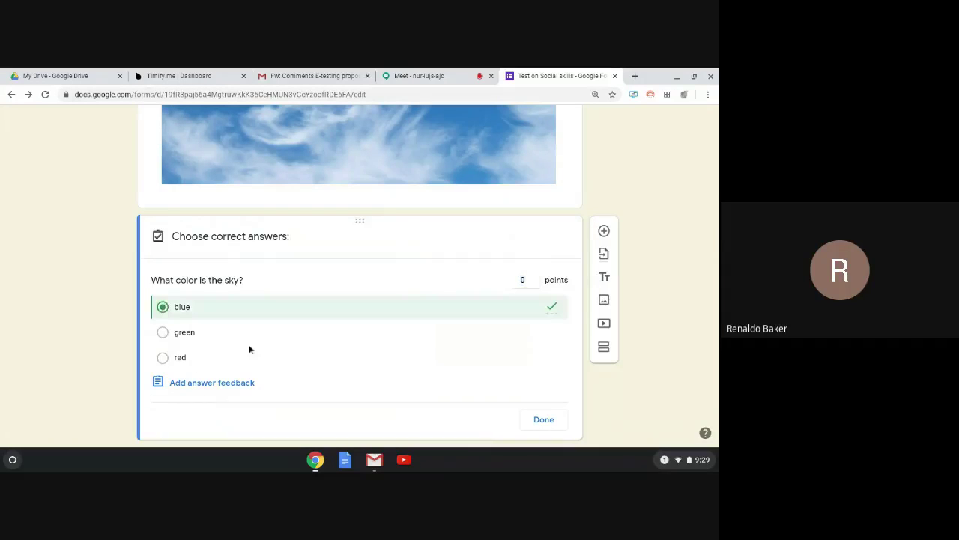
pyautogui.click(538, 278)
pyautogui.click(538, 278)
pyautogui.scroll(3, 538, 280)
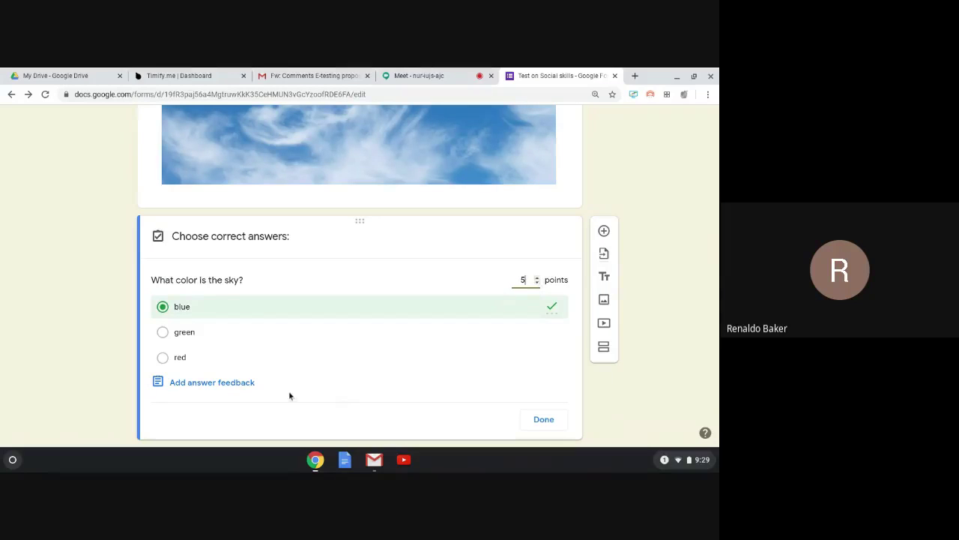
pyautogui.click(544, 420)
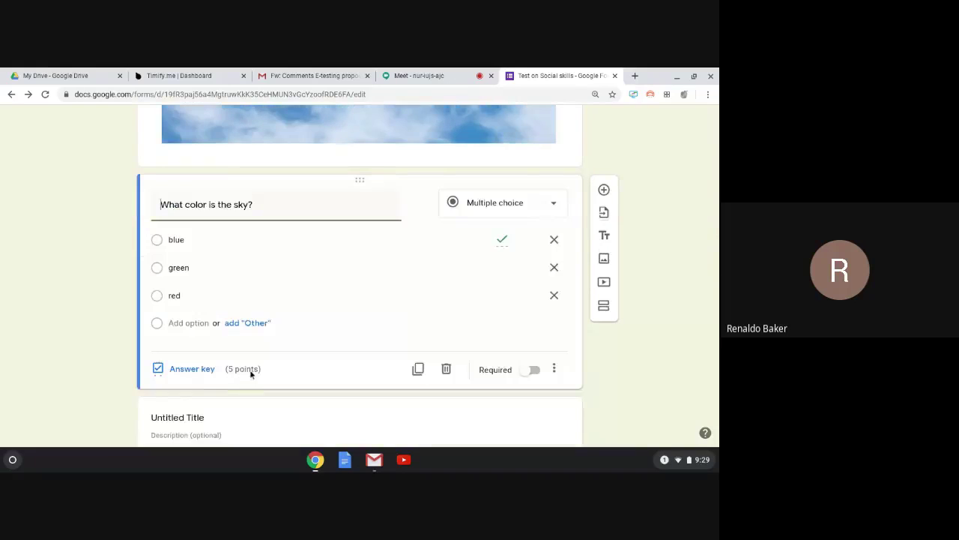
# Open the answer key of the short-answer question "WHy is listening important? Give me your opinion.".
pyautogui.scroll(-2, 250, 370)
pyautogui.scroll(-2, 250, 370)
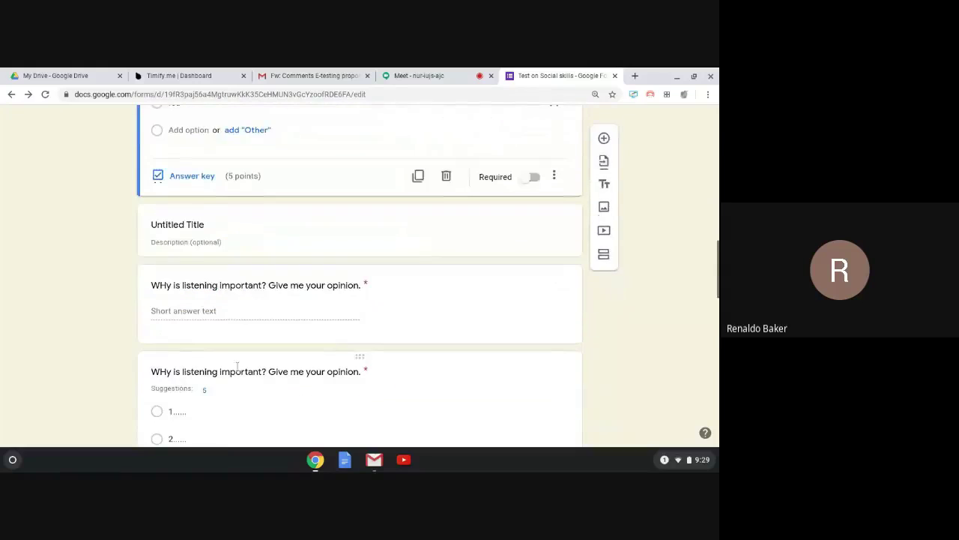
pyautogui.click(395, 310)
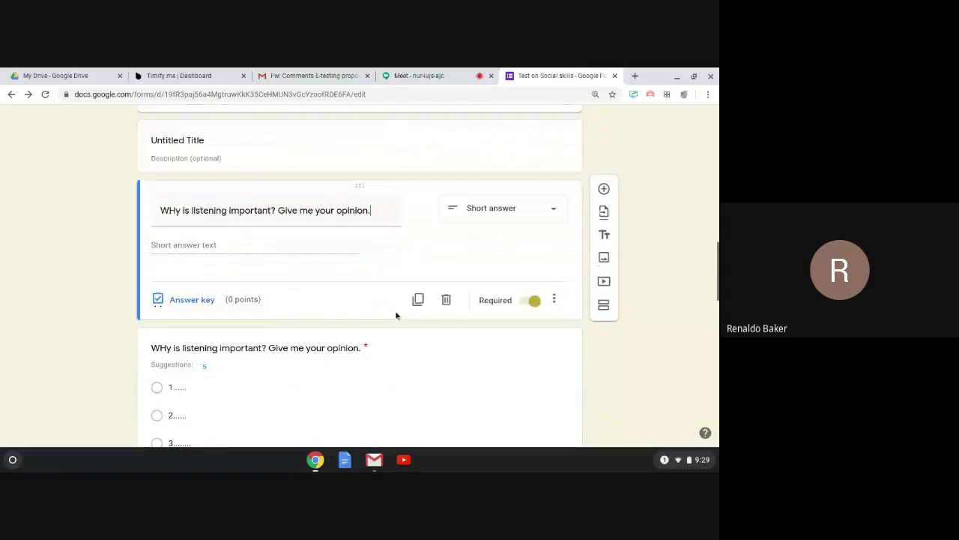
pyautogui.click(199, 300)
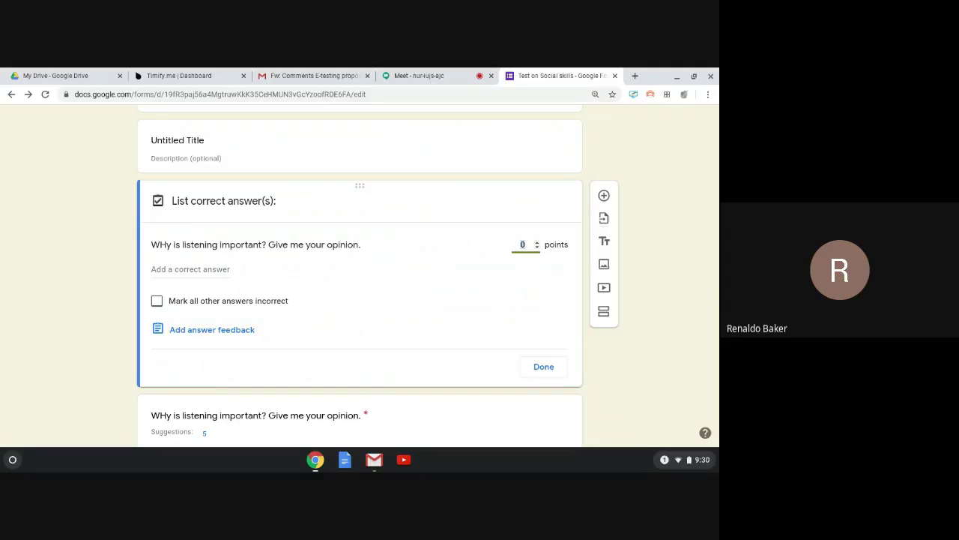
pyautogui.click(190, 268)
pyautogui.write('dgnn')
pyautogui.press('BackSpace')
pyautogui.press('BackSpace')
pyautogui.press('BackSpace')
pyautogui.press('BackSpace')
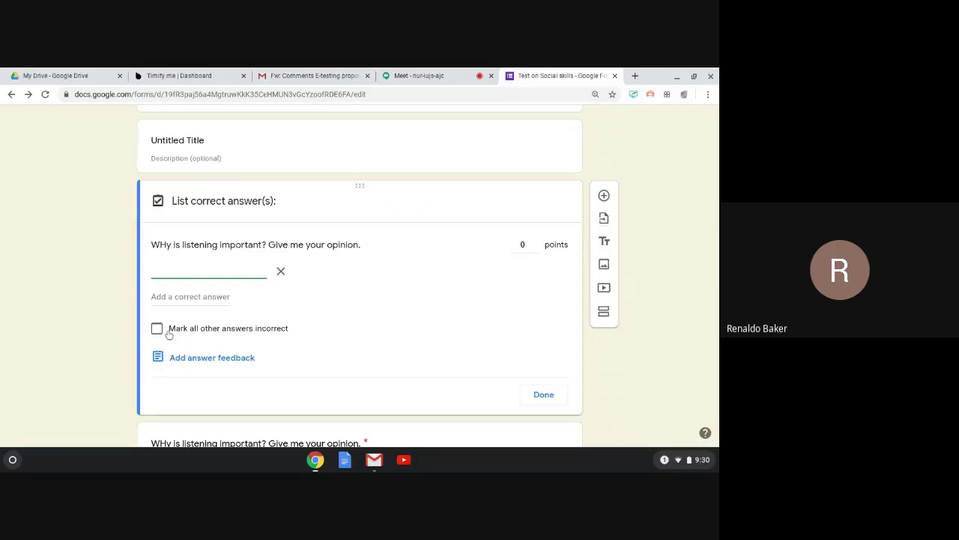
# Make the short-answer question on why listening is important worth 3 points and finish its answer key.
pyautogui.tripleClick(538, 243)
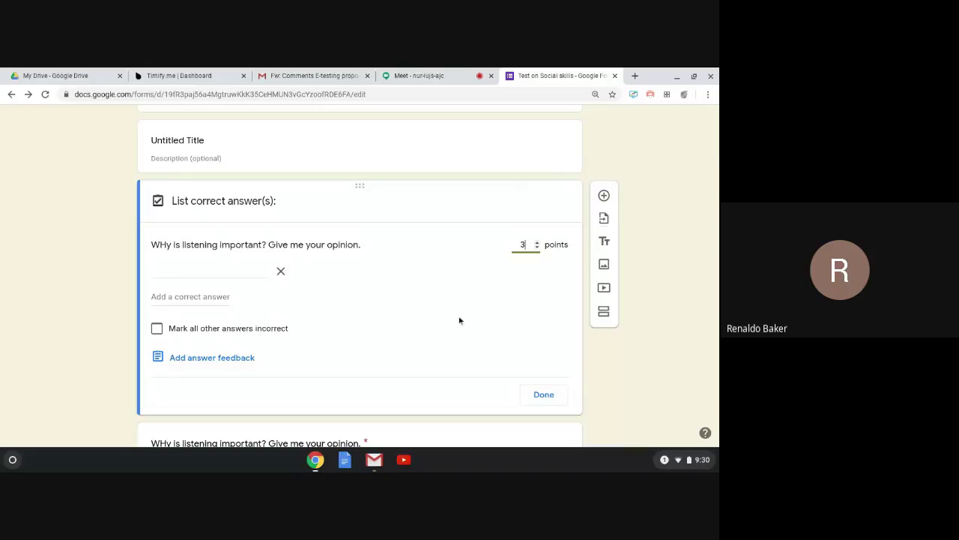
pyautogui.scroll(3, 458, 320)
pyautogui.scroll(-3, 458, 319)
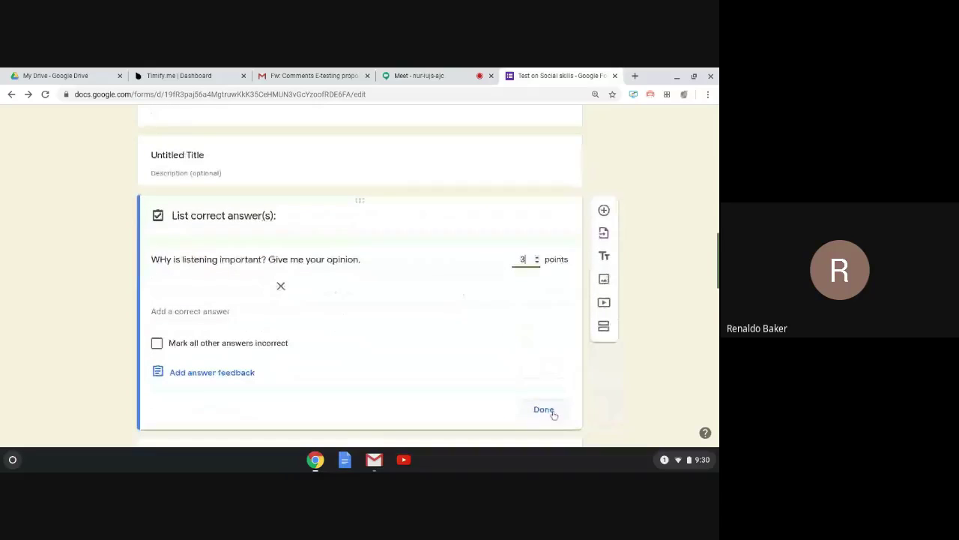
pyautogui.click(551, 410)
# Check the total points and the responses of the form, and return to its questions.
pyautogui.scroll(10, 460, 343)
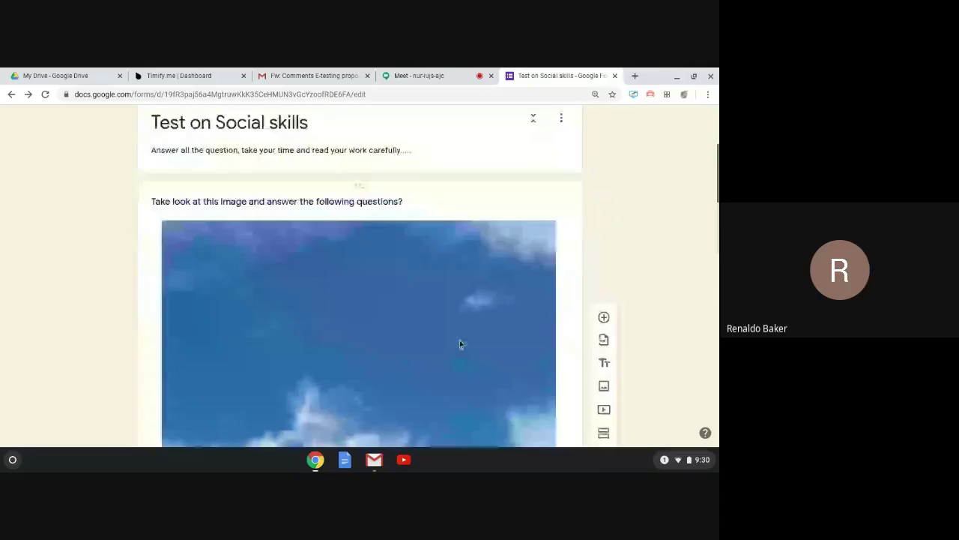
pyautogui.scroll(3, 459, 343)
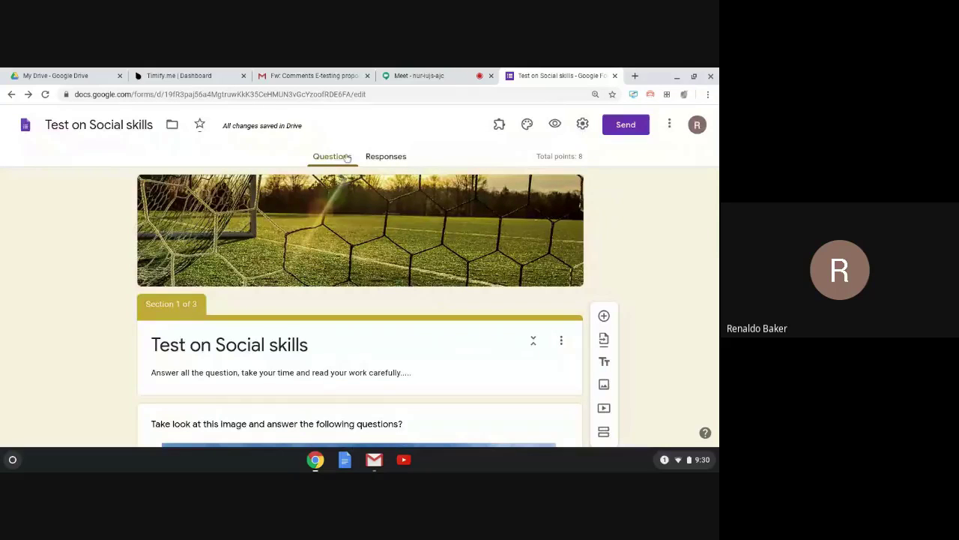
pyautogui.click(385, 158)
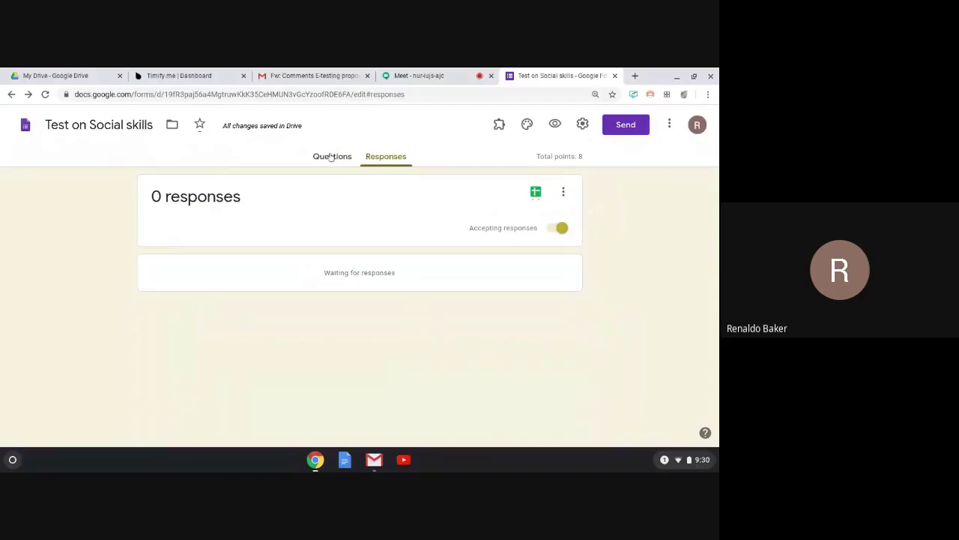
pyautogui.click(331, 156)
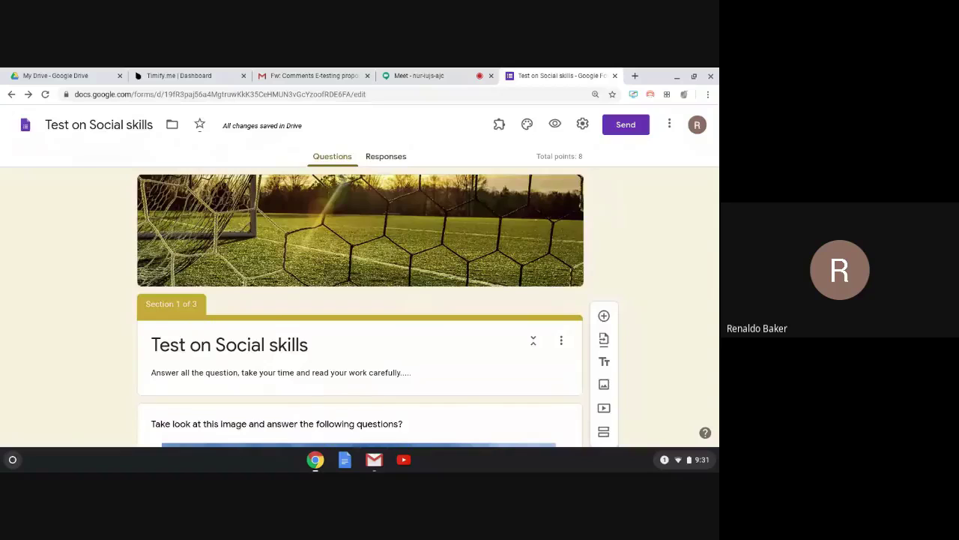
# Generate a shortened link for sending the form and copy it.
pyautogui.click(614, 127)
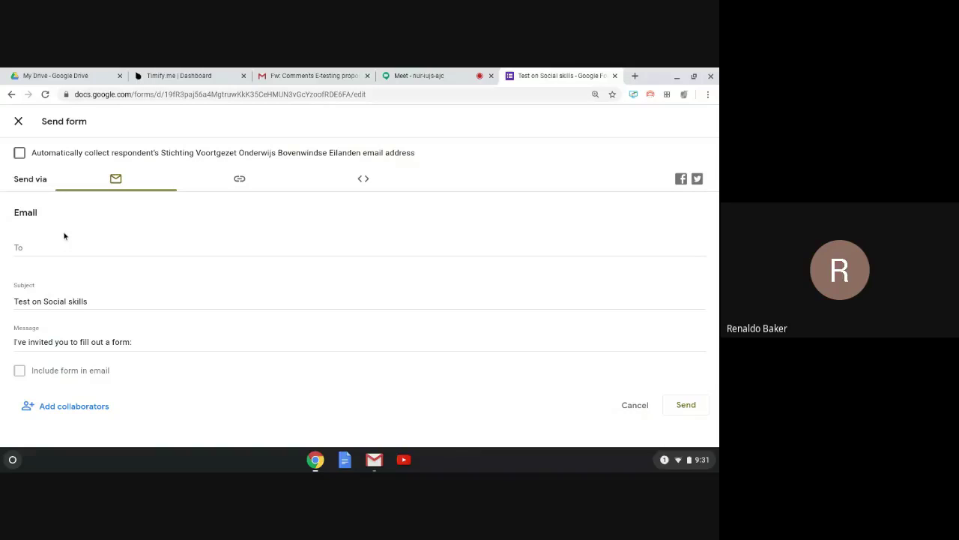
pyautogui.click(251, 181)
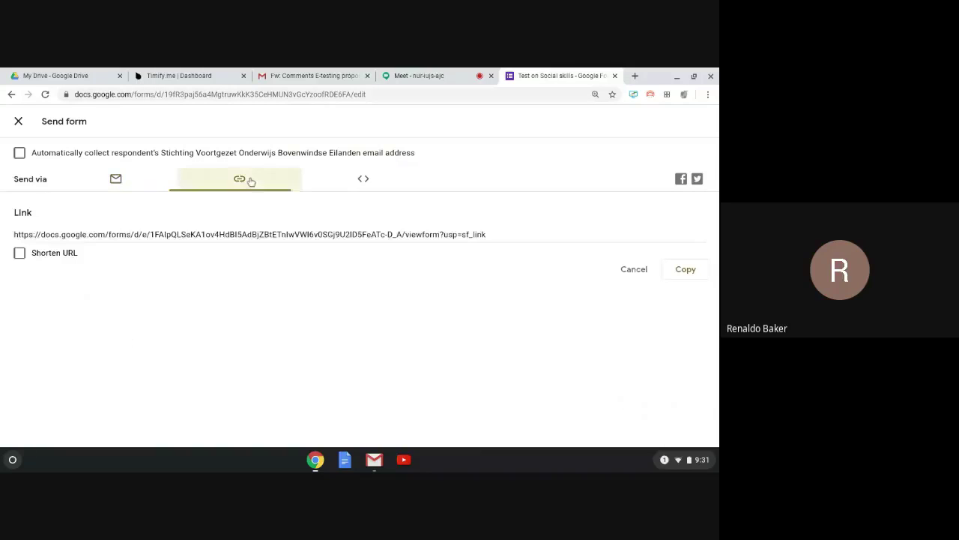
pyautogui.click(19, 253)
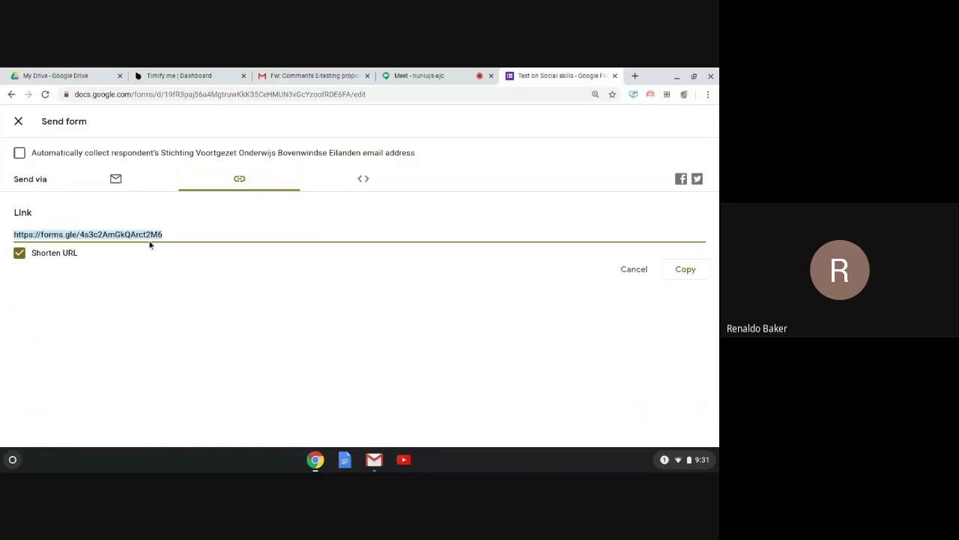
pyautogui.click(701, 272)
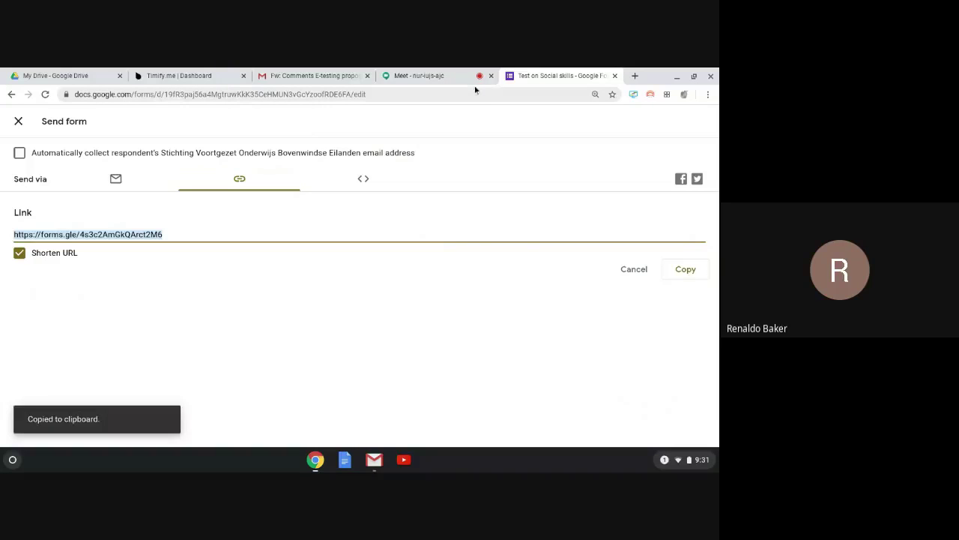
# Switch to Gmail, launch Google Classroom from there, and open the "Gsuite - Distance Learning Training" class.
pyautogui.click(324, 76)
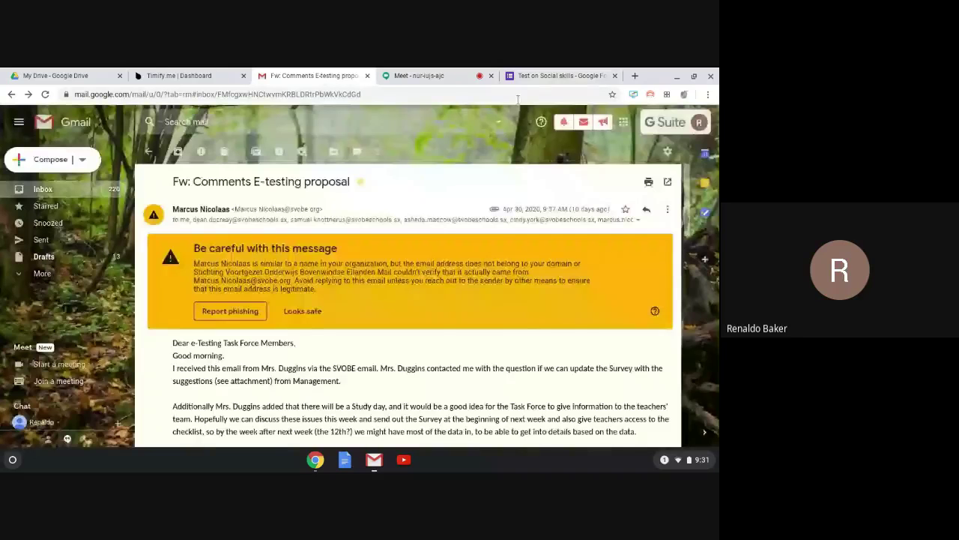
pyautogui.click(623, 122)
pyautogui.click(572, 289)
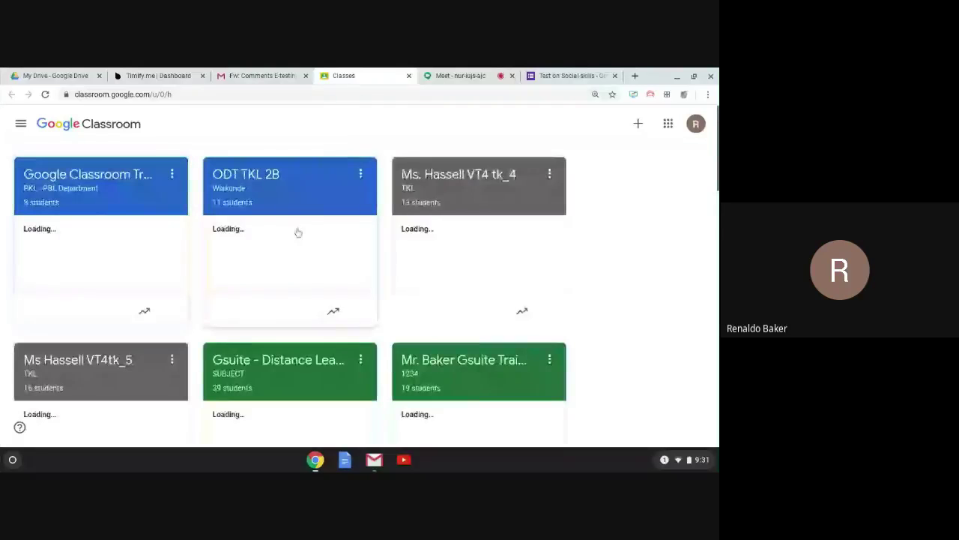
pyautogui.scroll(-1, 344, 263)
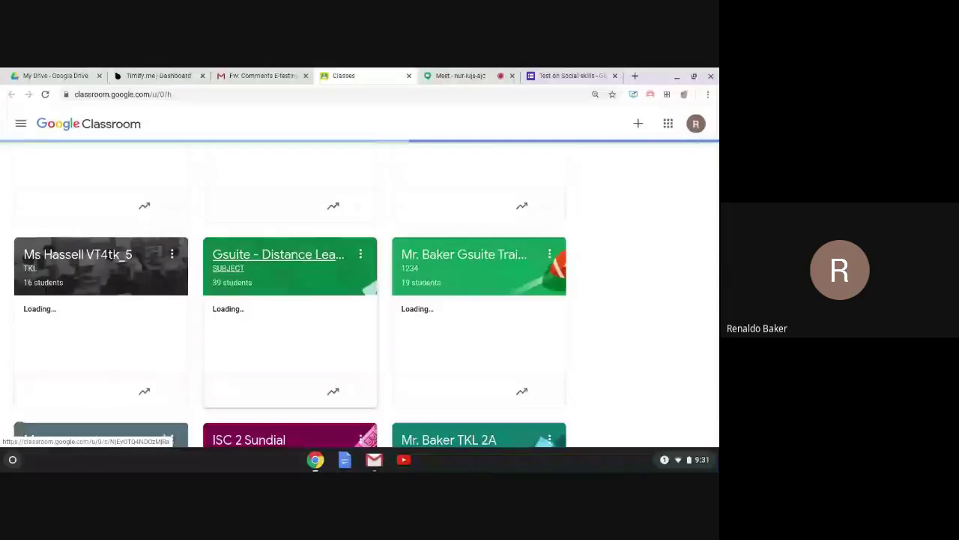
pyautogui.click(278, 254)
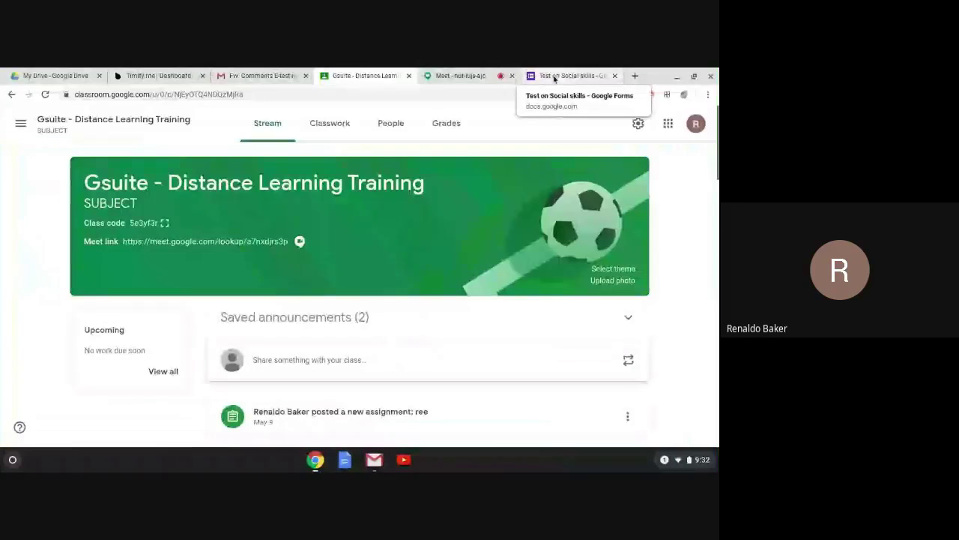
# Switch back to the "Test on Social skills" form, close its send options and view its responses.
pyautogui.click(570, 76)
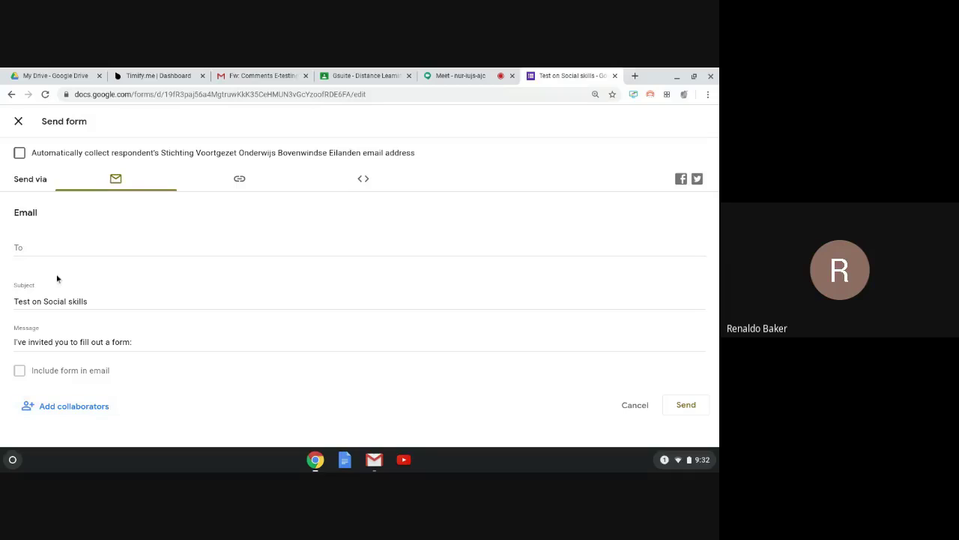
pyautogui.click(20, 121)
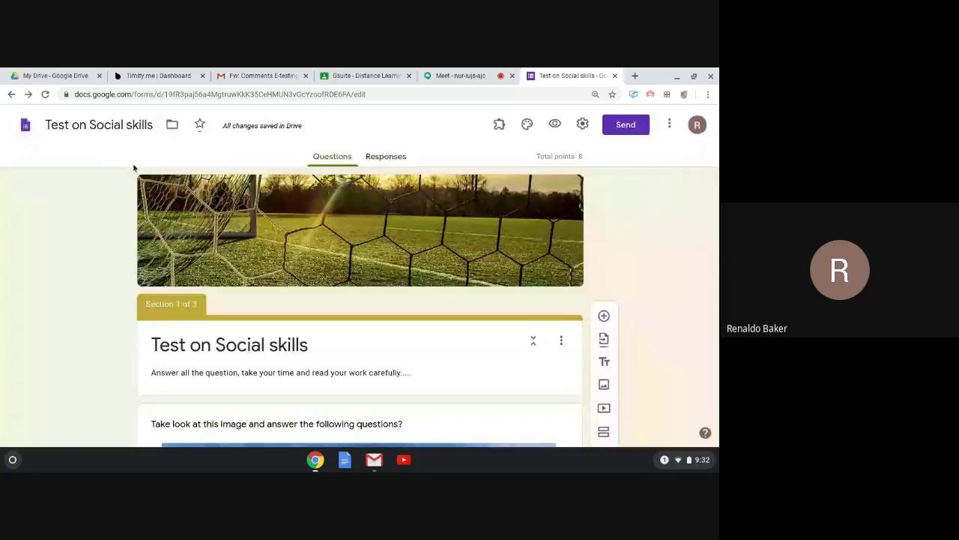
pyautogui.click(386, 156)
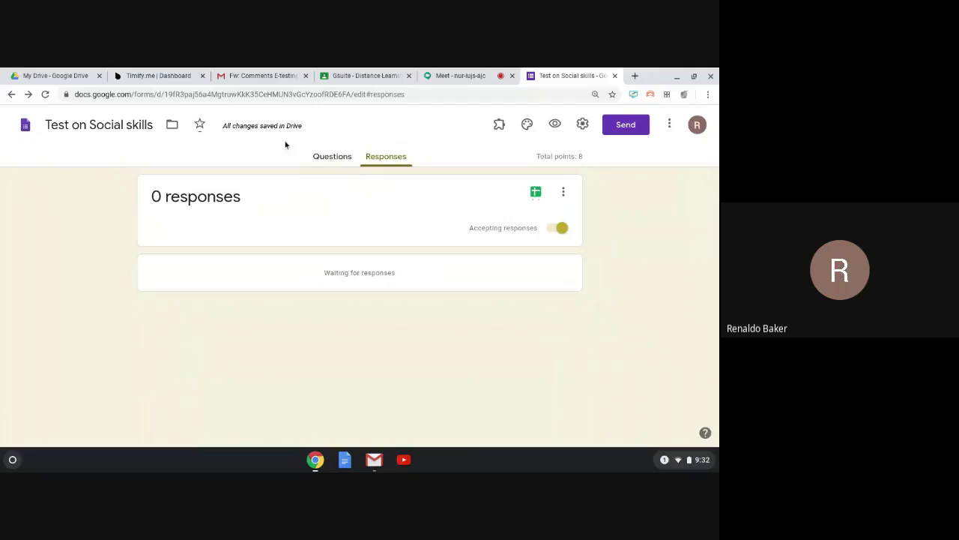
# Open the "Testing: 1-2" form from Google Drive, check its responses and return to its questions.
pyautogui.click(41, 75)
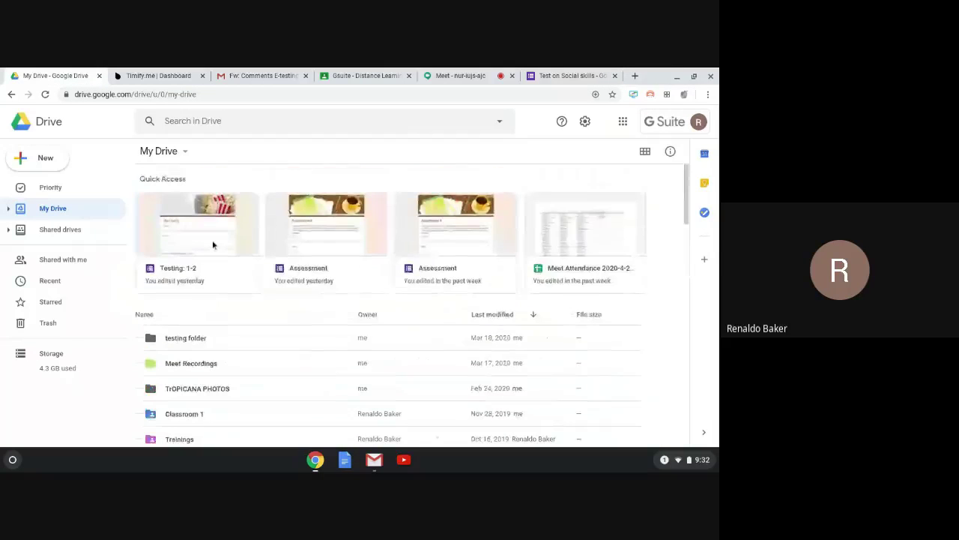
pyautogui.click(199, 220)
pyautogui.doubleClick(198, 219)
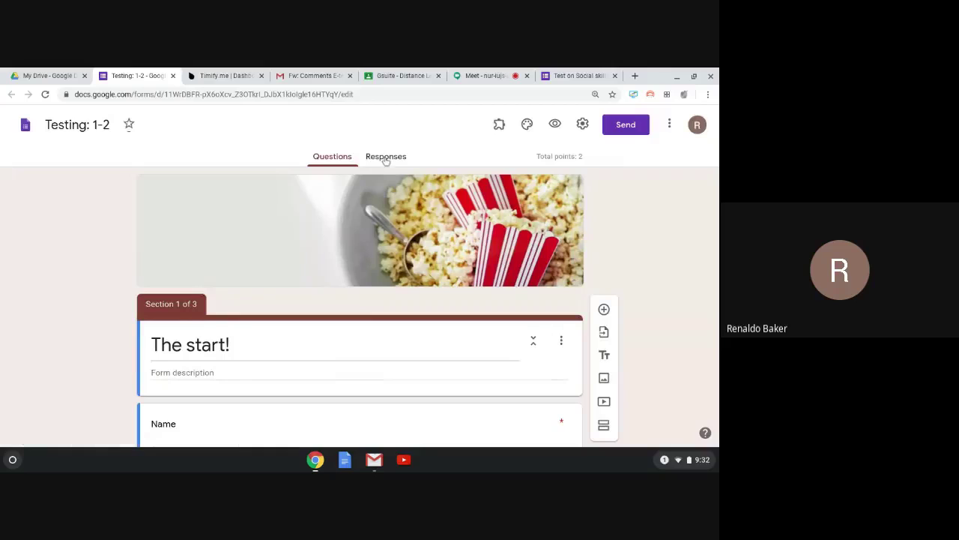
pyautogui.click(385, 157)
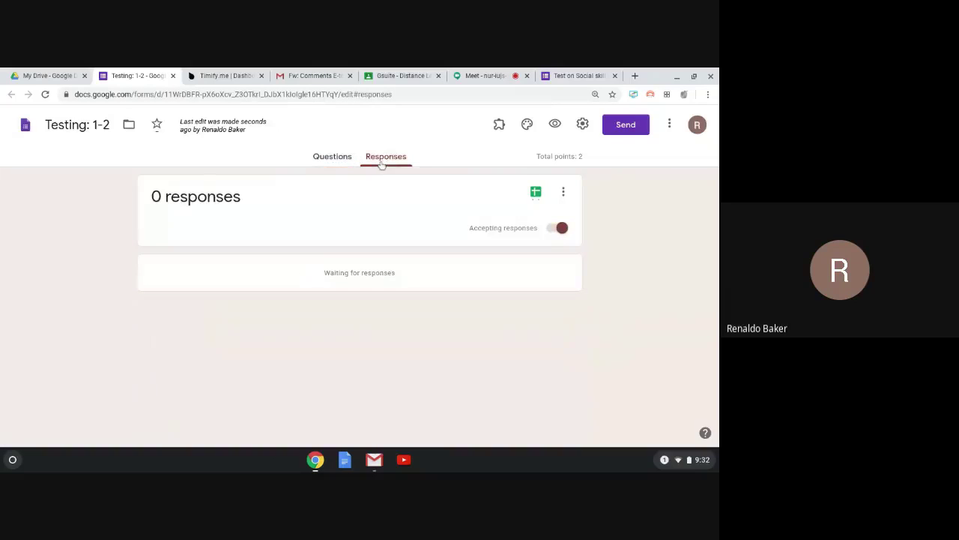
pyautogui.click(334, 158)
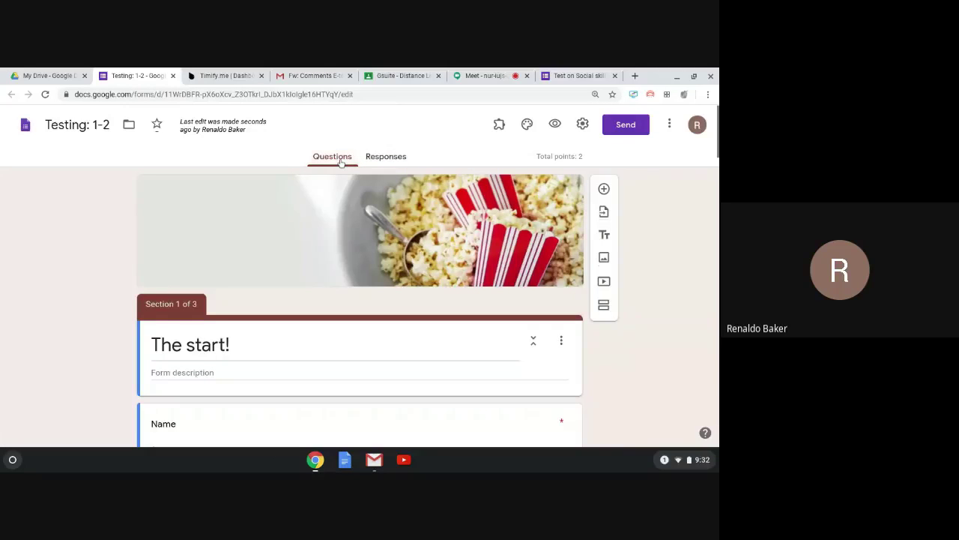
# Return to the "Test on Social skills" form, review its questions and responses views, and show its send options.
pyautogui.click(571, 75)
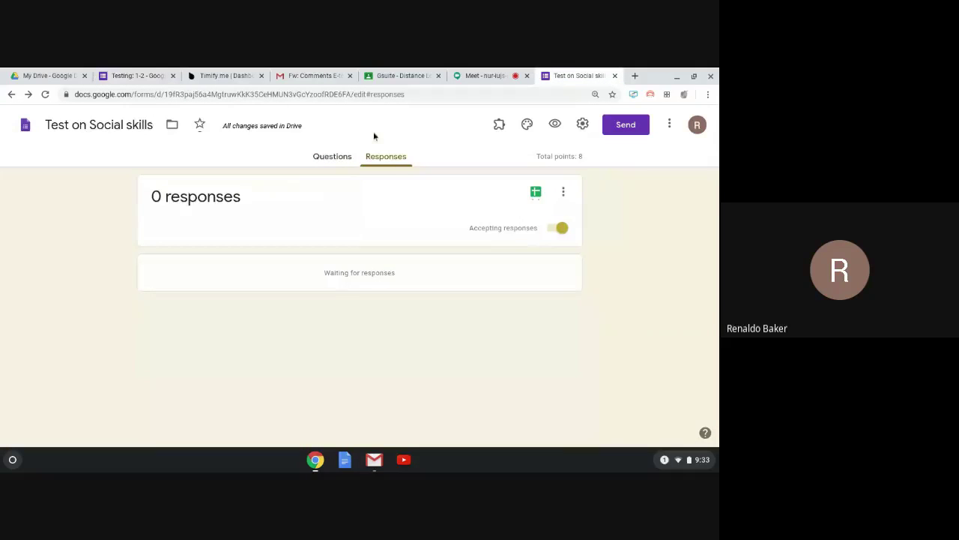
pyautogui.click(334, 158)
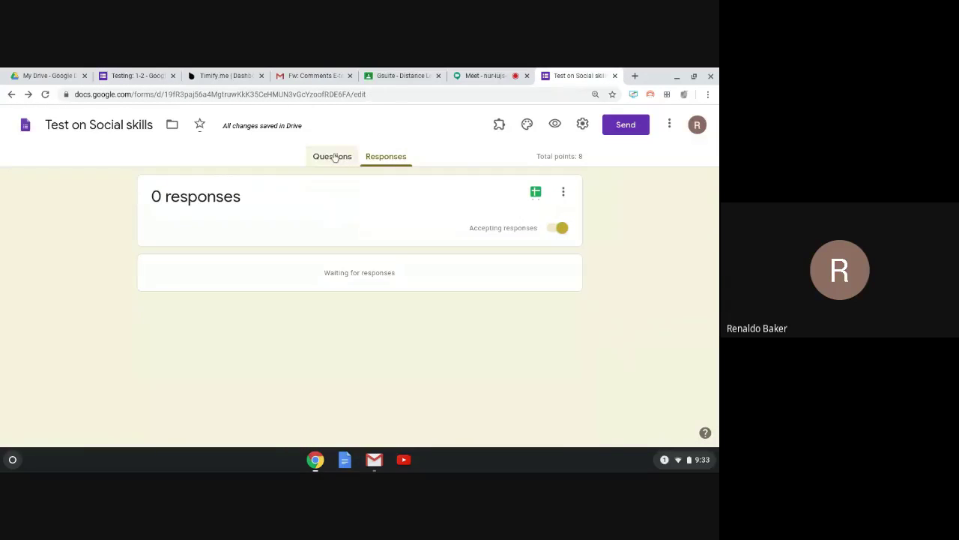
pyautogui.click(379, 158)
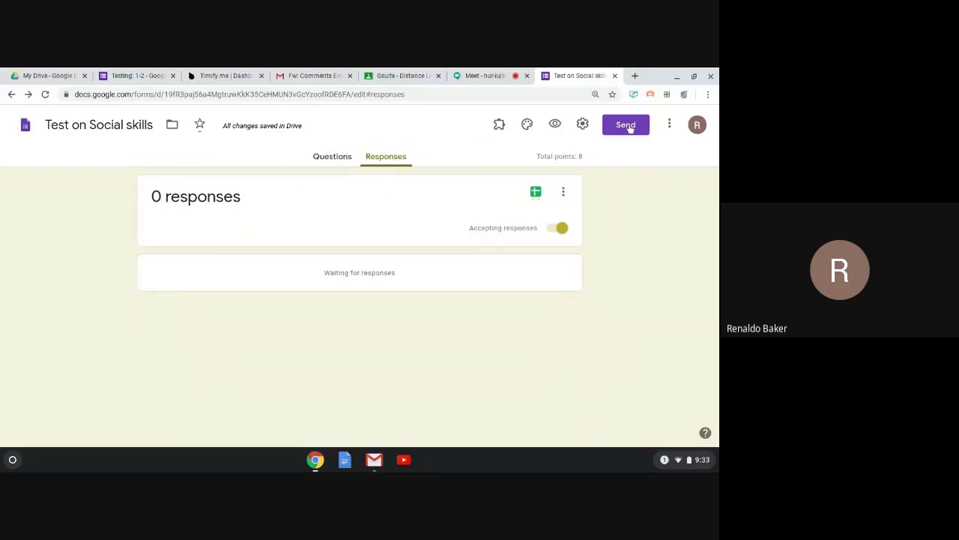
pyautogui.click(630, 129)
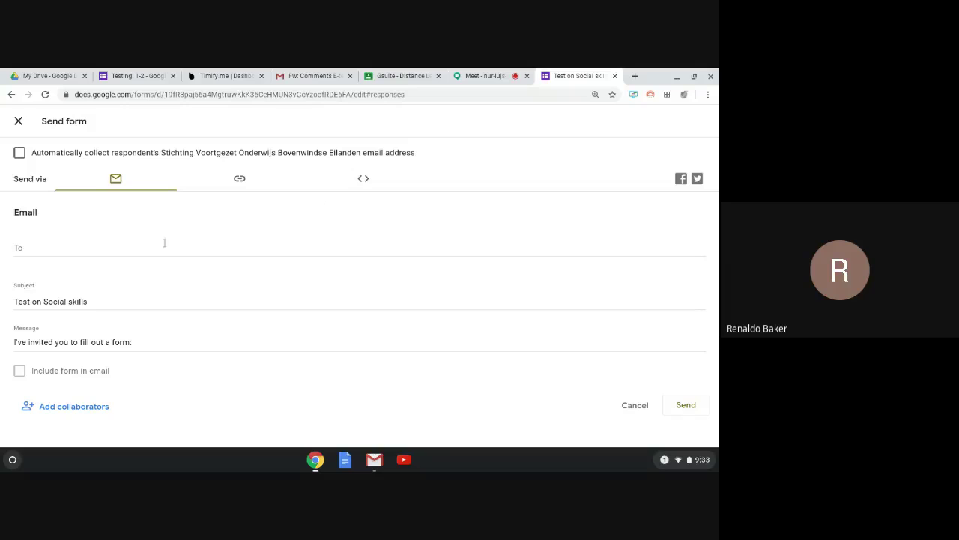
# Look at the "Testing: 1-2" form again, switch to the Google Meet call and show its additional options.
pyautogui.click(130, 75)
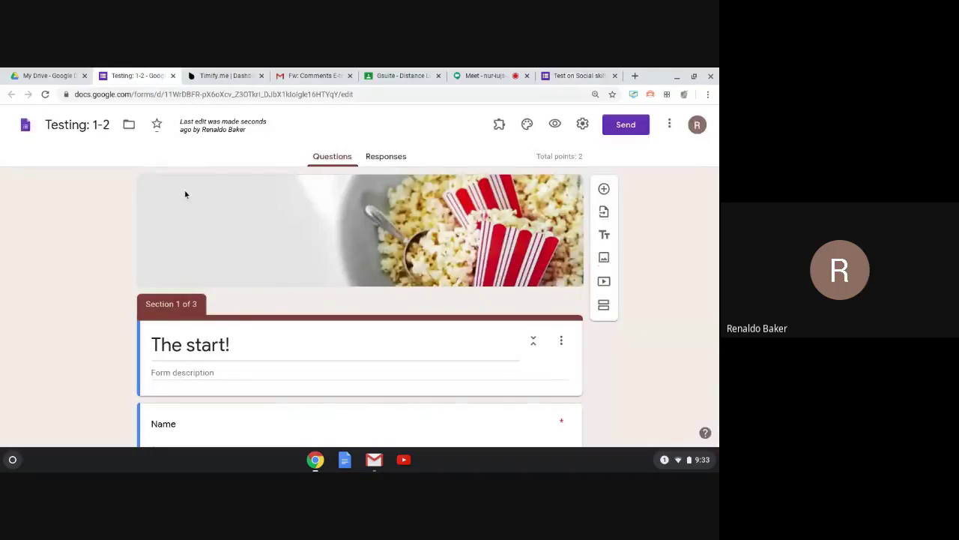
pyautogui.click(478, 76)
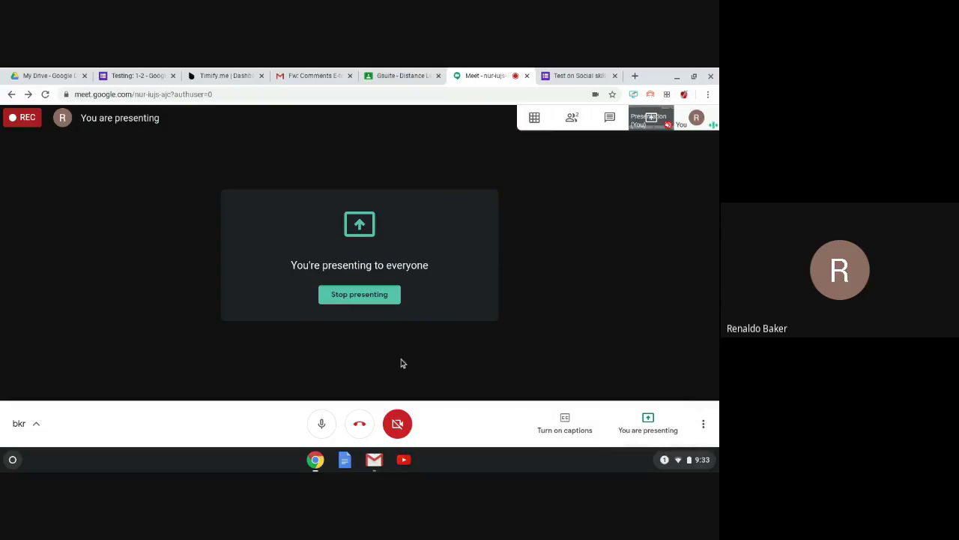
pyautogui.click(703, 424)
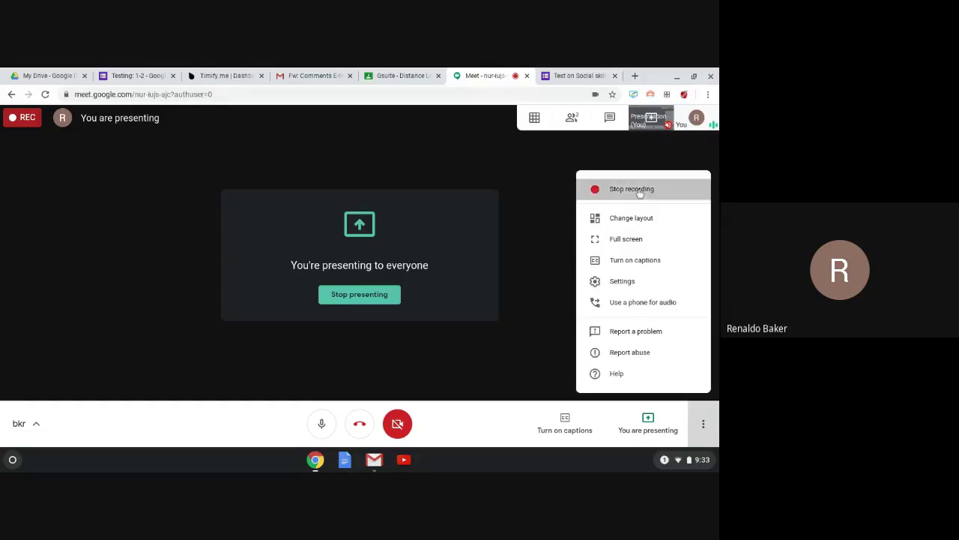